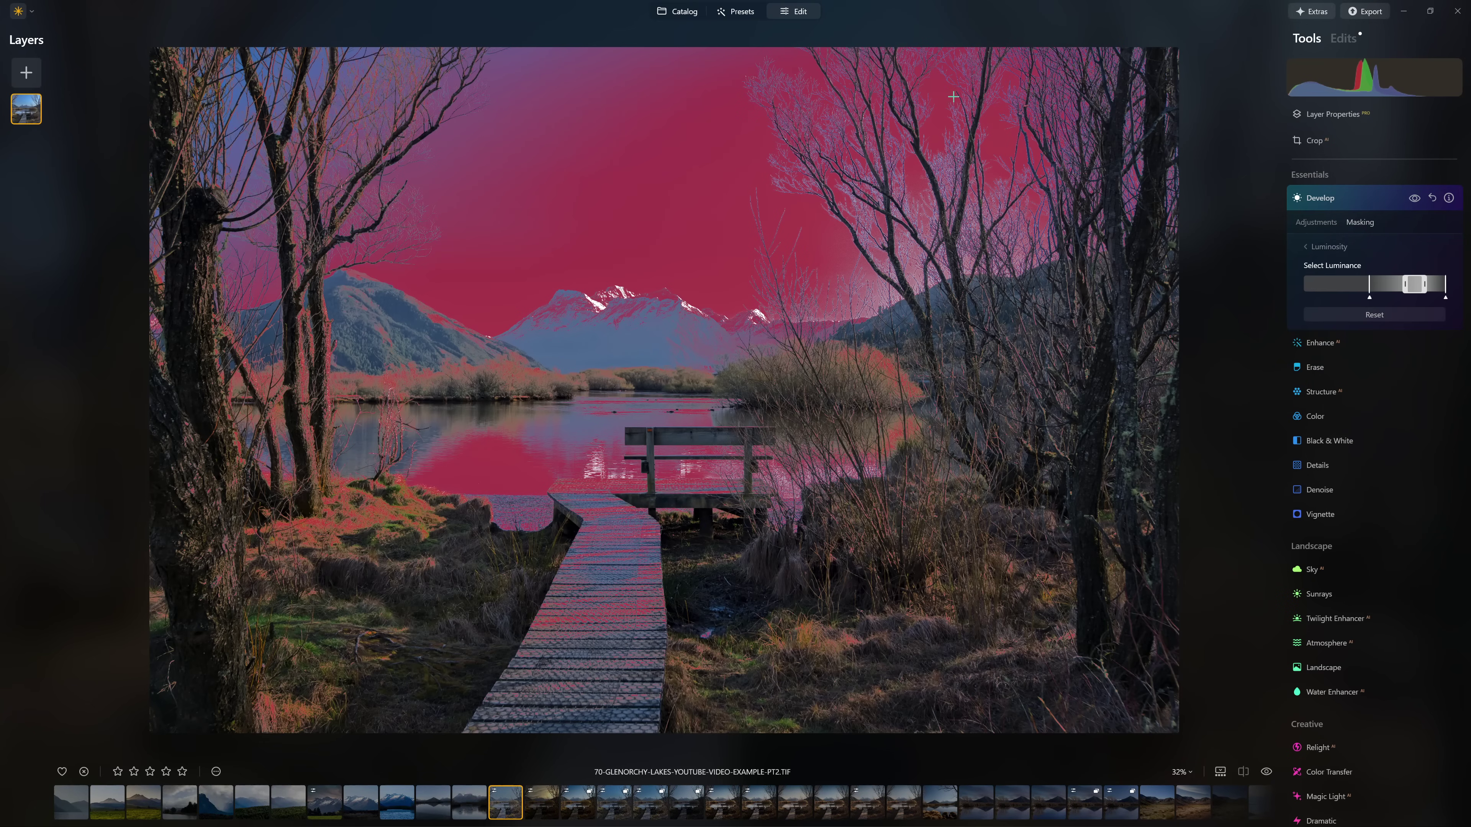
Shift the Develop luminosity mask range toward the brightest tones, and mark the bare branches at the lake's edge for GenErase
left_click_drag(1415, 284, 1442, 285)
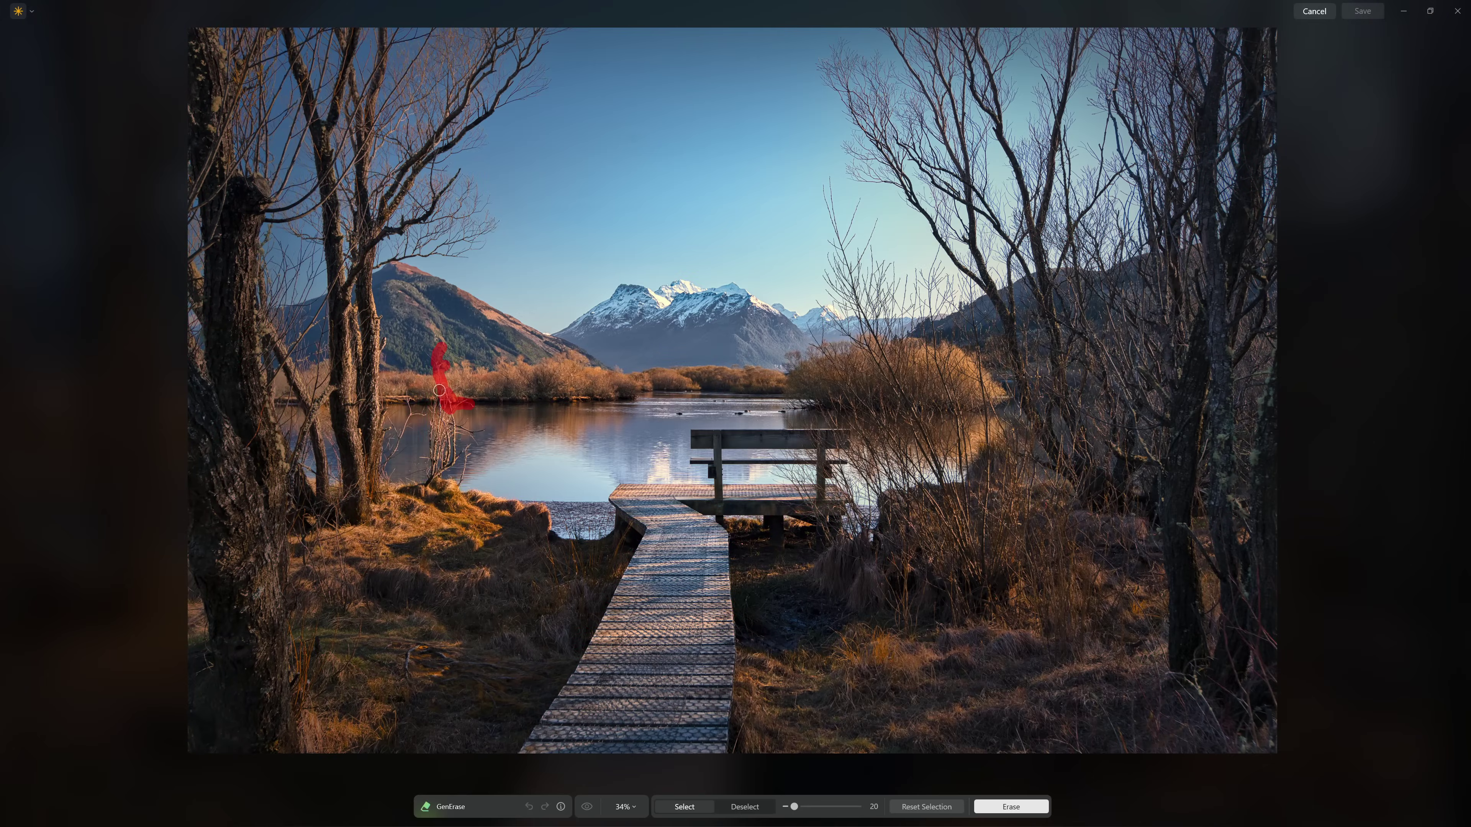
mouse_move(446, 359)
left_mouse_down()
mouse_move(428, 478)
mouse_move(435, 413)
mouse_move(458, 484)
mouse_move(478, 449)
left_mouse_up()
scroll(477, 449, "up", 3)
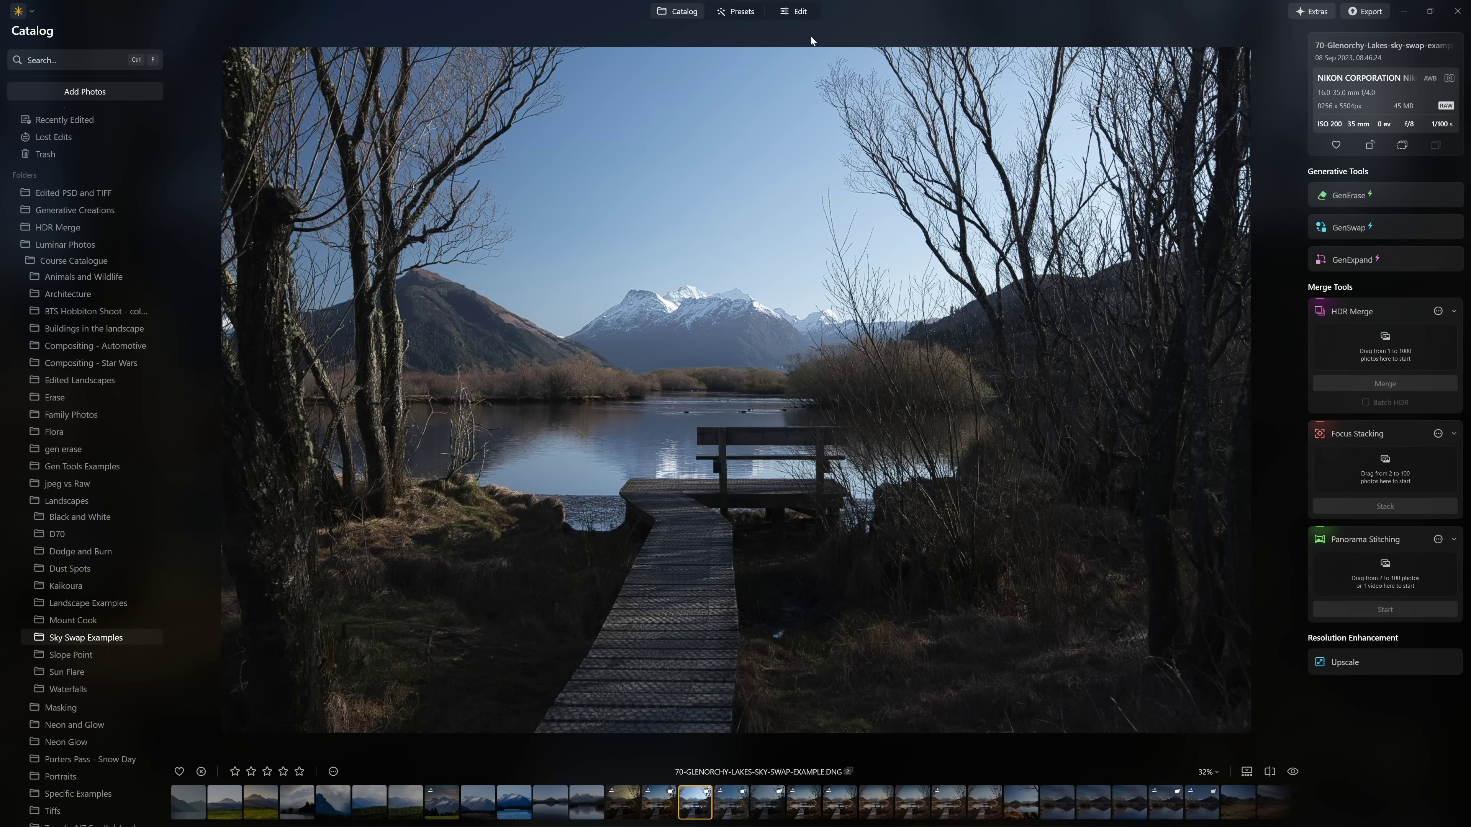
Open the lake photo for editing, try the Adobe Standard camera profile in RAW Develop, and settle on Camera Flat
left_click(801, 15)
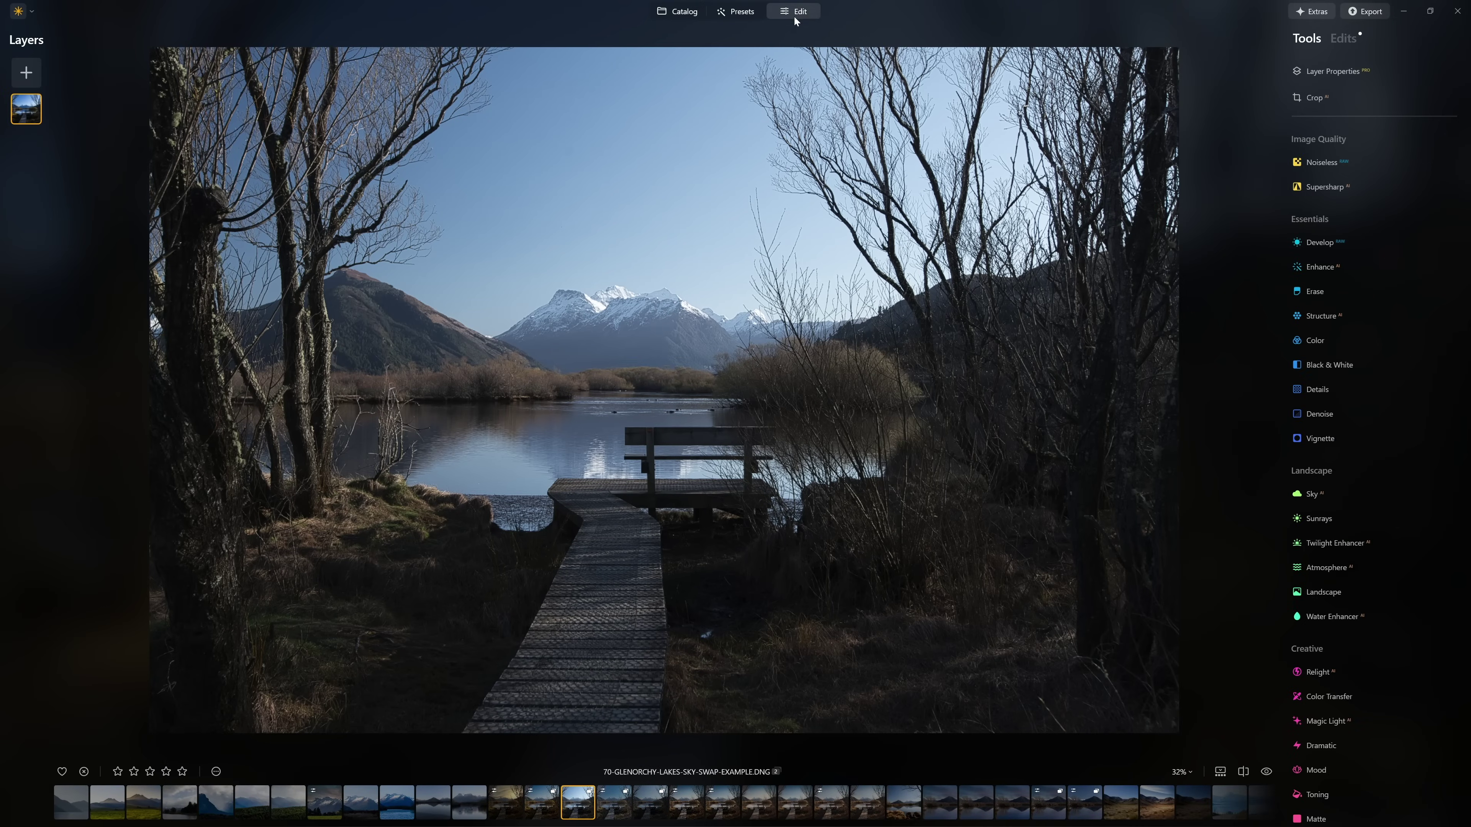
left_click(1328, 246)
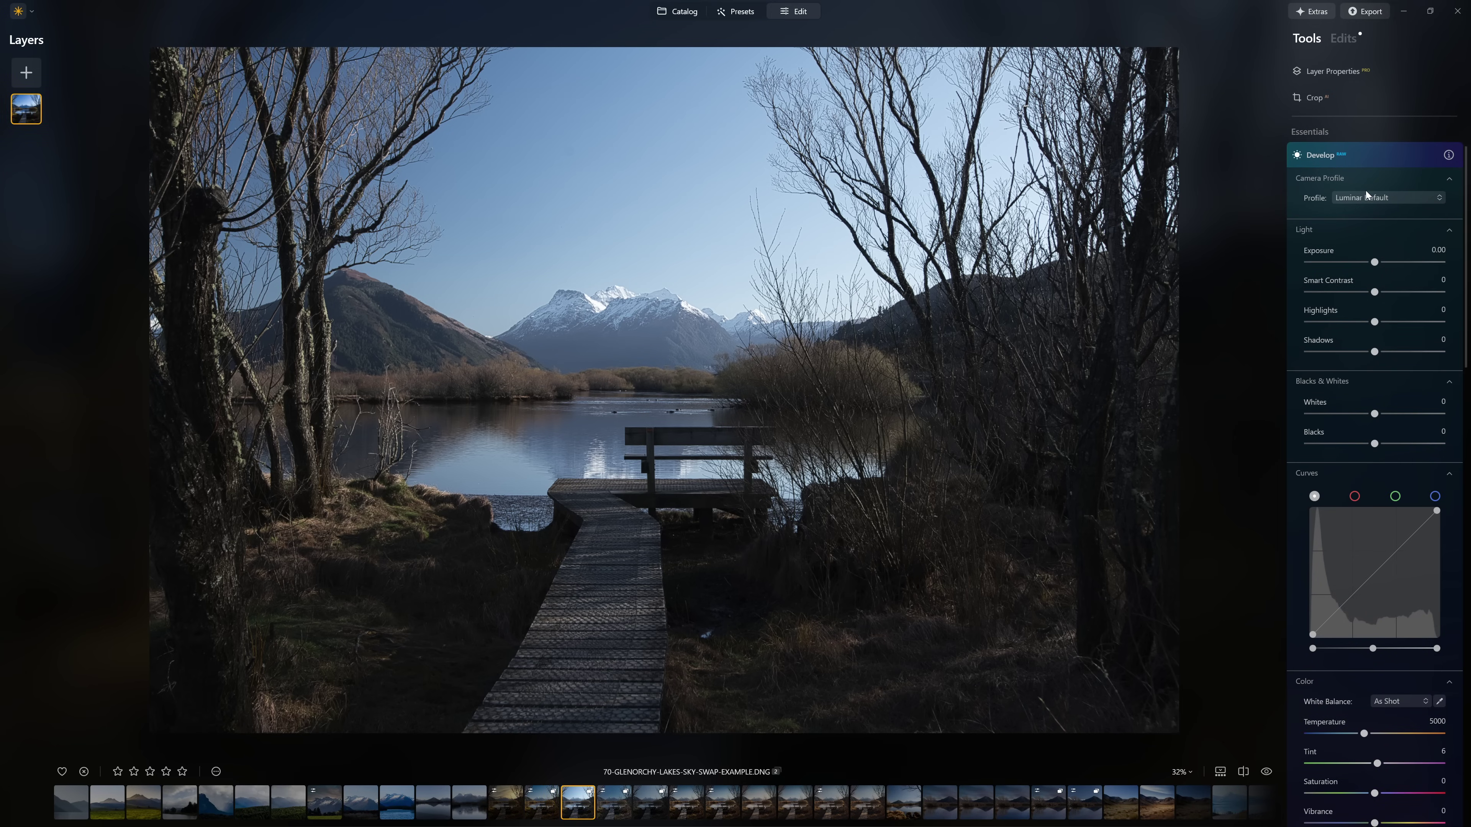
left_click(1292, 91)
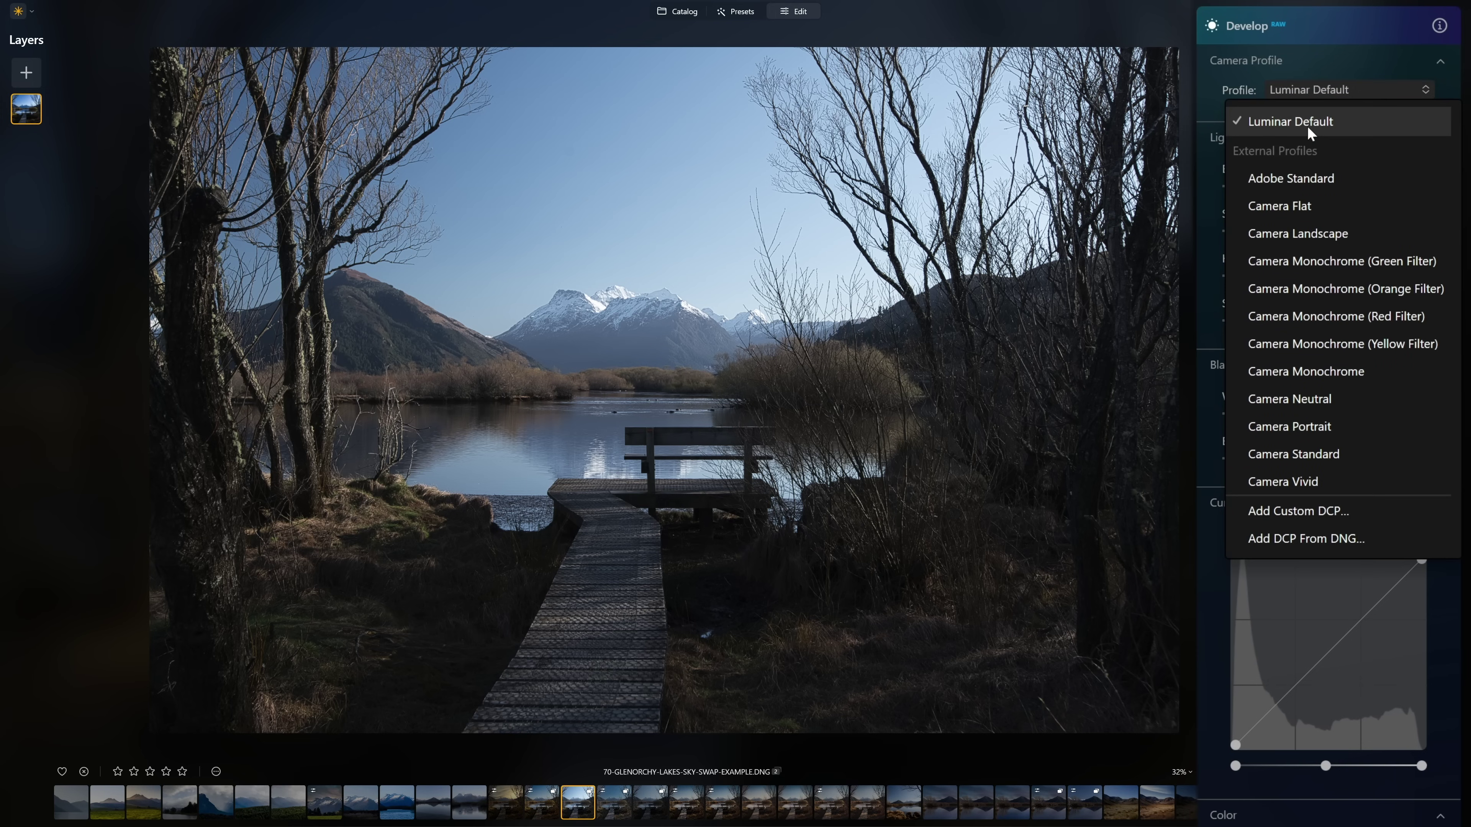
left_click(1329, 177)
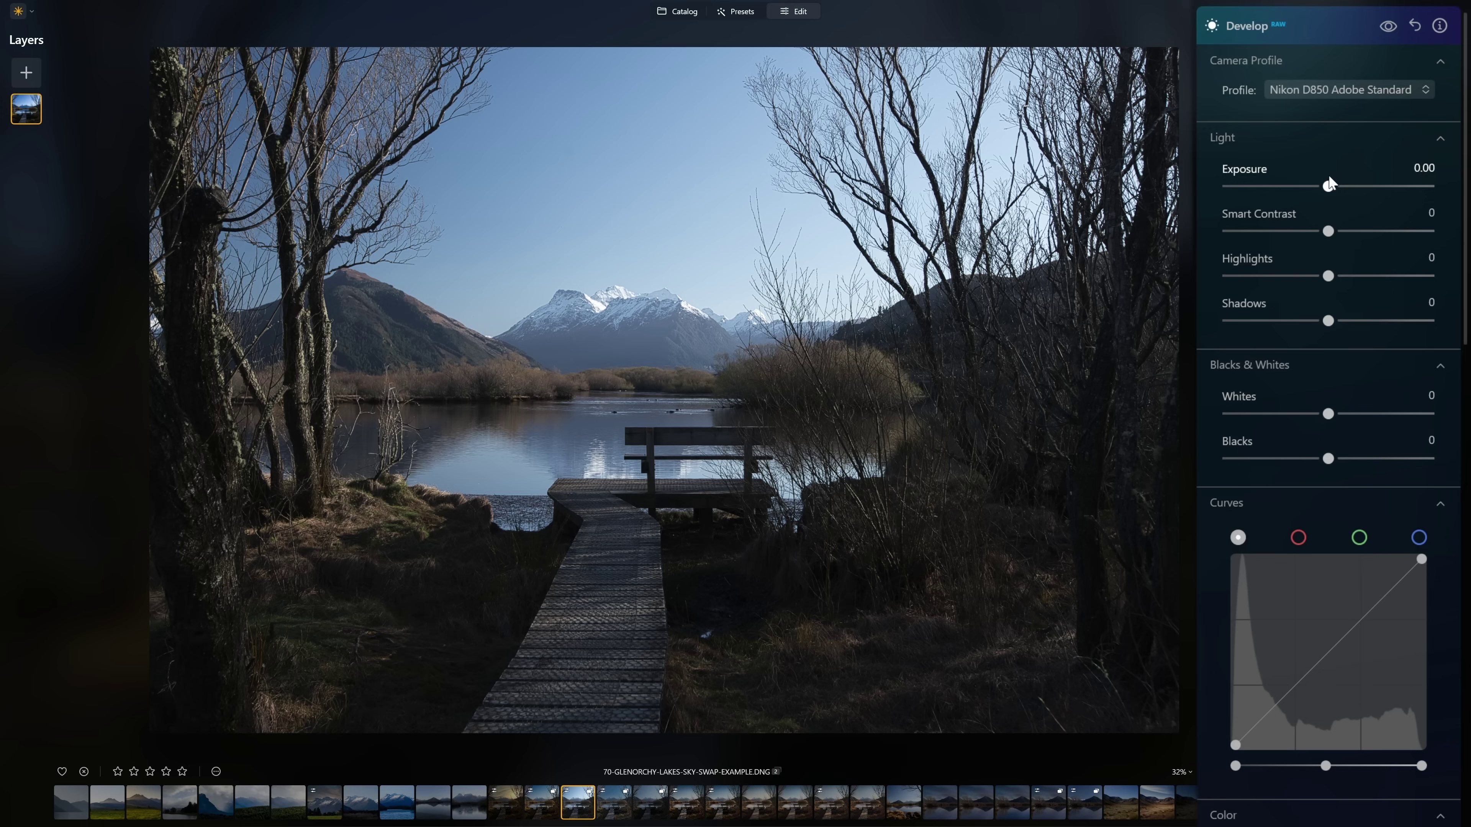
left_click(1339, 89)
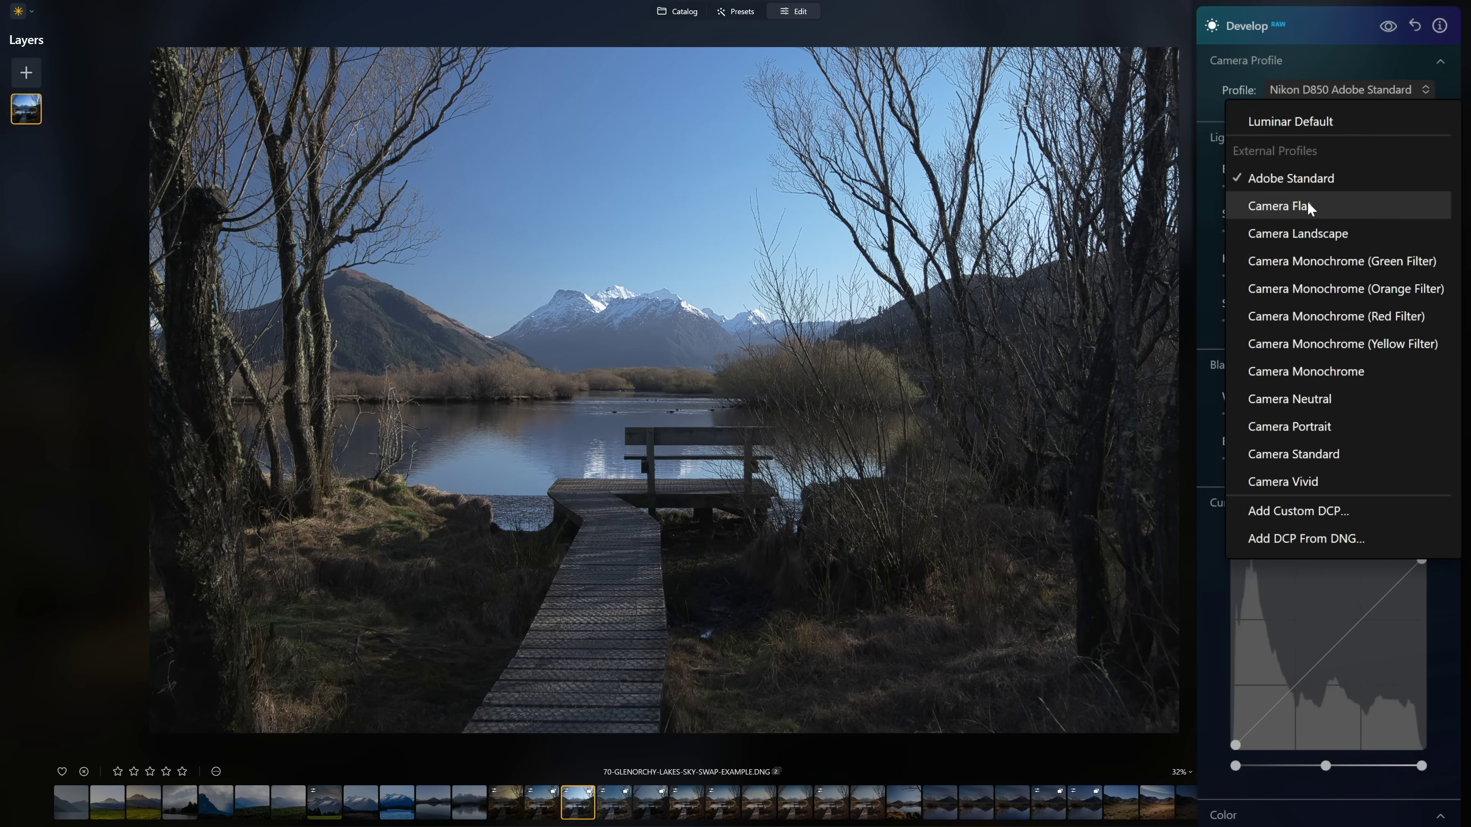
left_click(1308, 204)
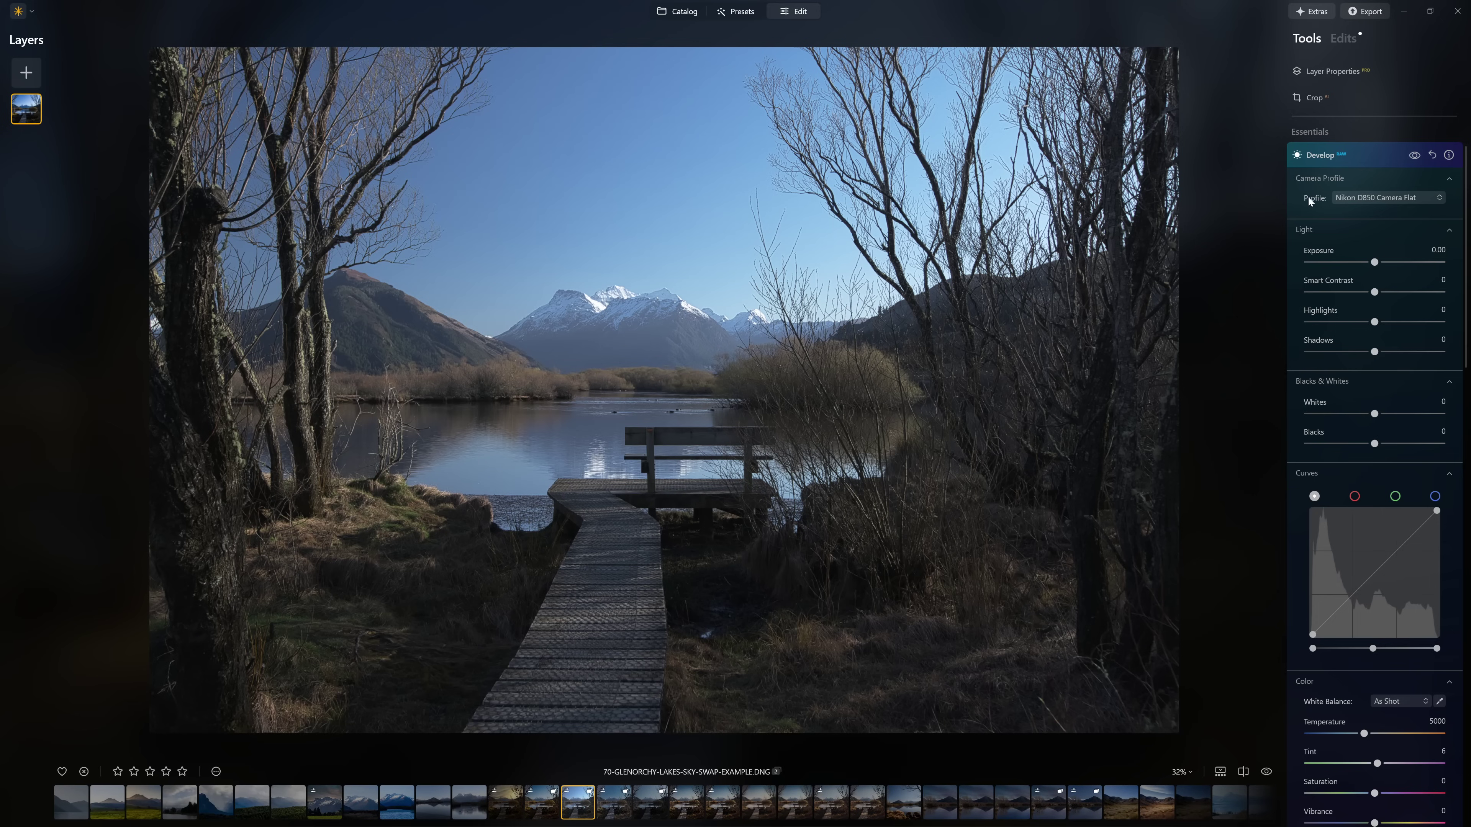
Apply the Enhance tool to the photo with Accent set to 16
left_click(1344, 156)
left_click(1327, 180)
left_click_drag(1327, 249, 1330, 247)
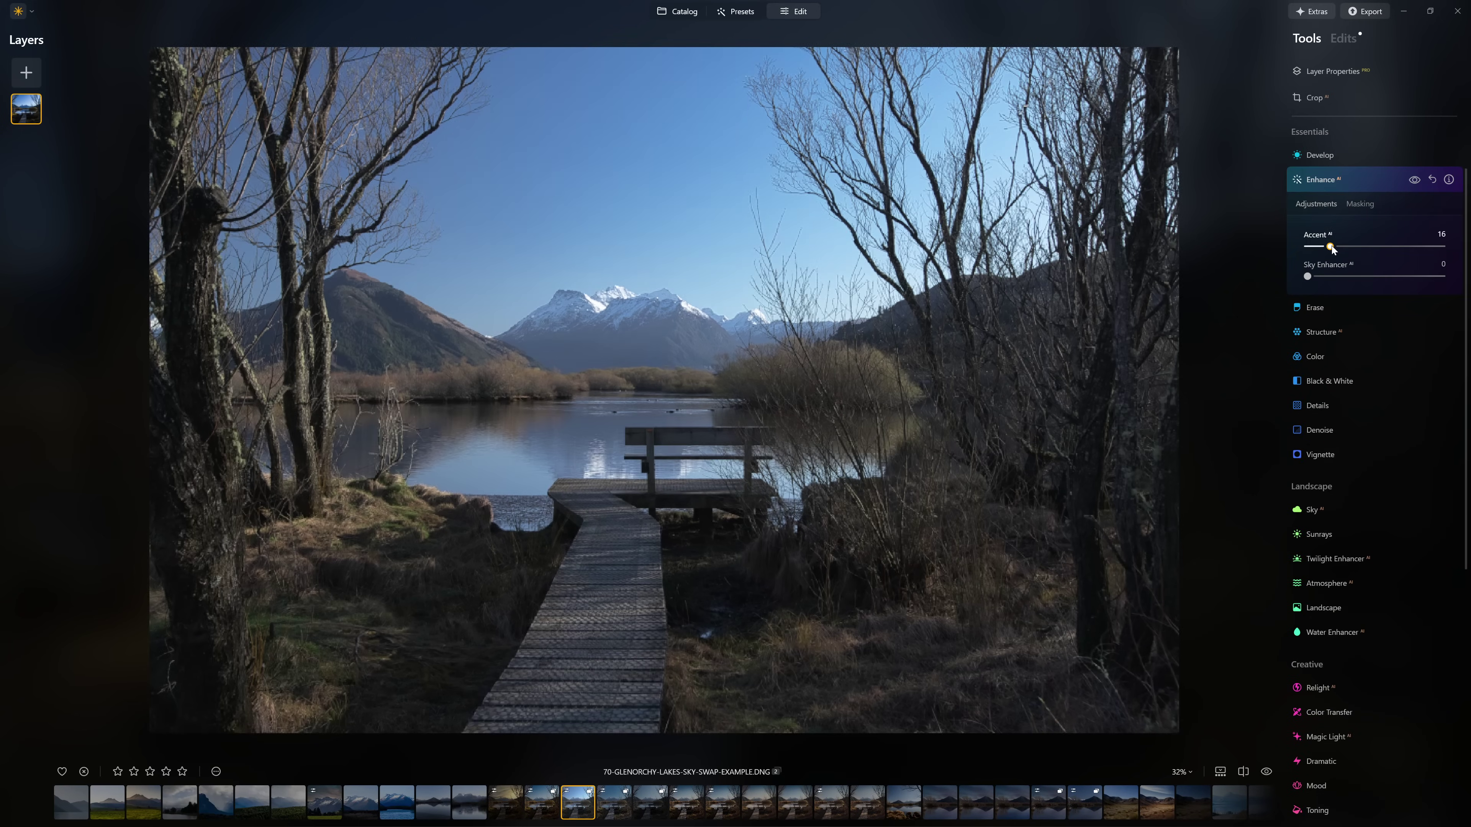
left_click(1326, 179)
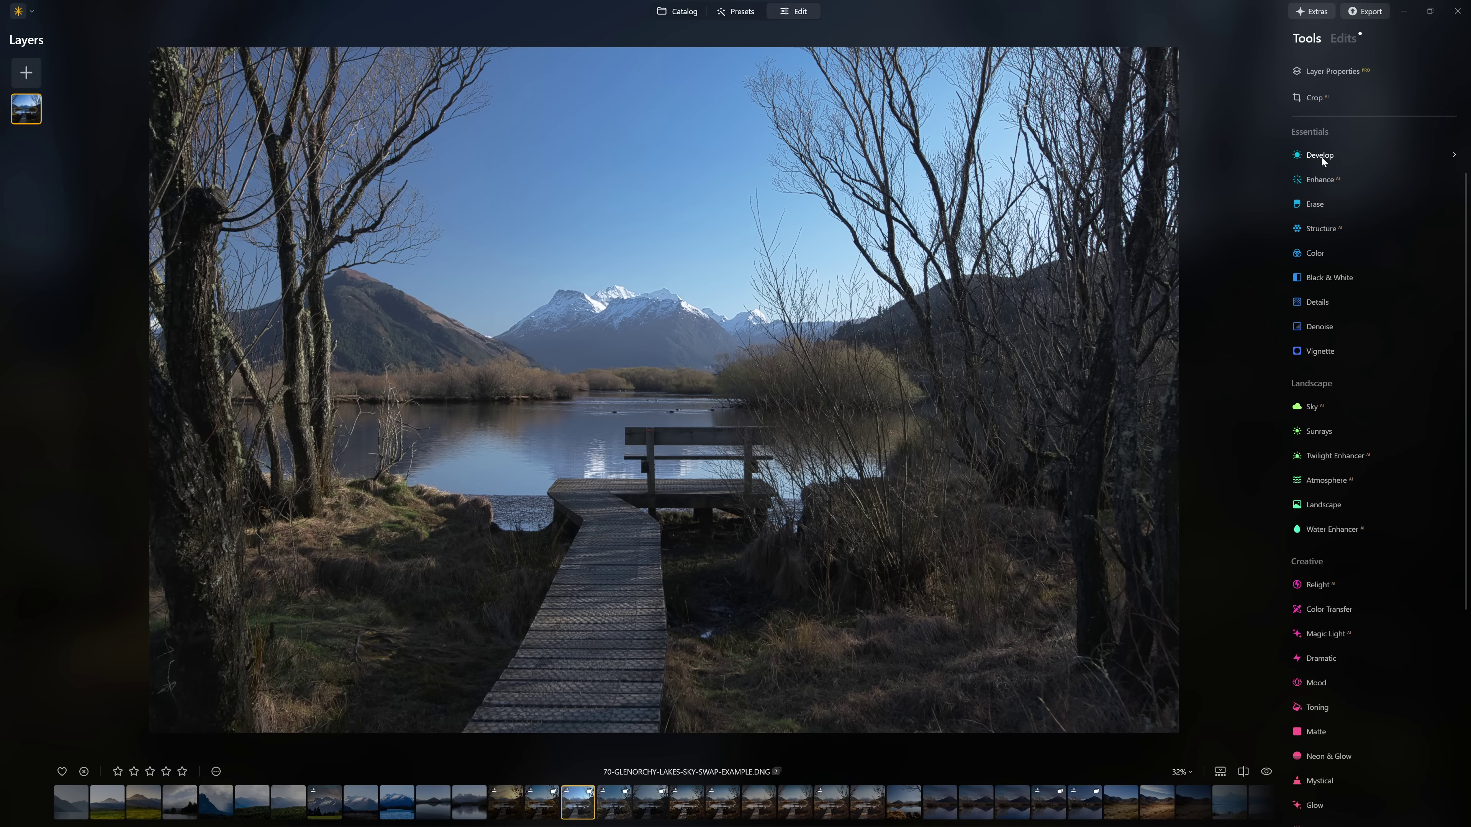
Reopen the existing RAW Develop adjustments from the photo's applied edits and raise Exposure to 1.08
left_click(1322, 158)
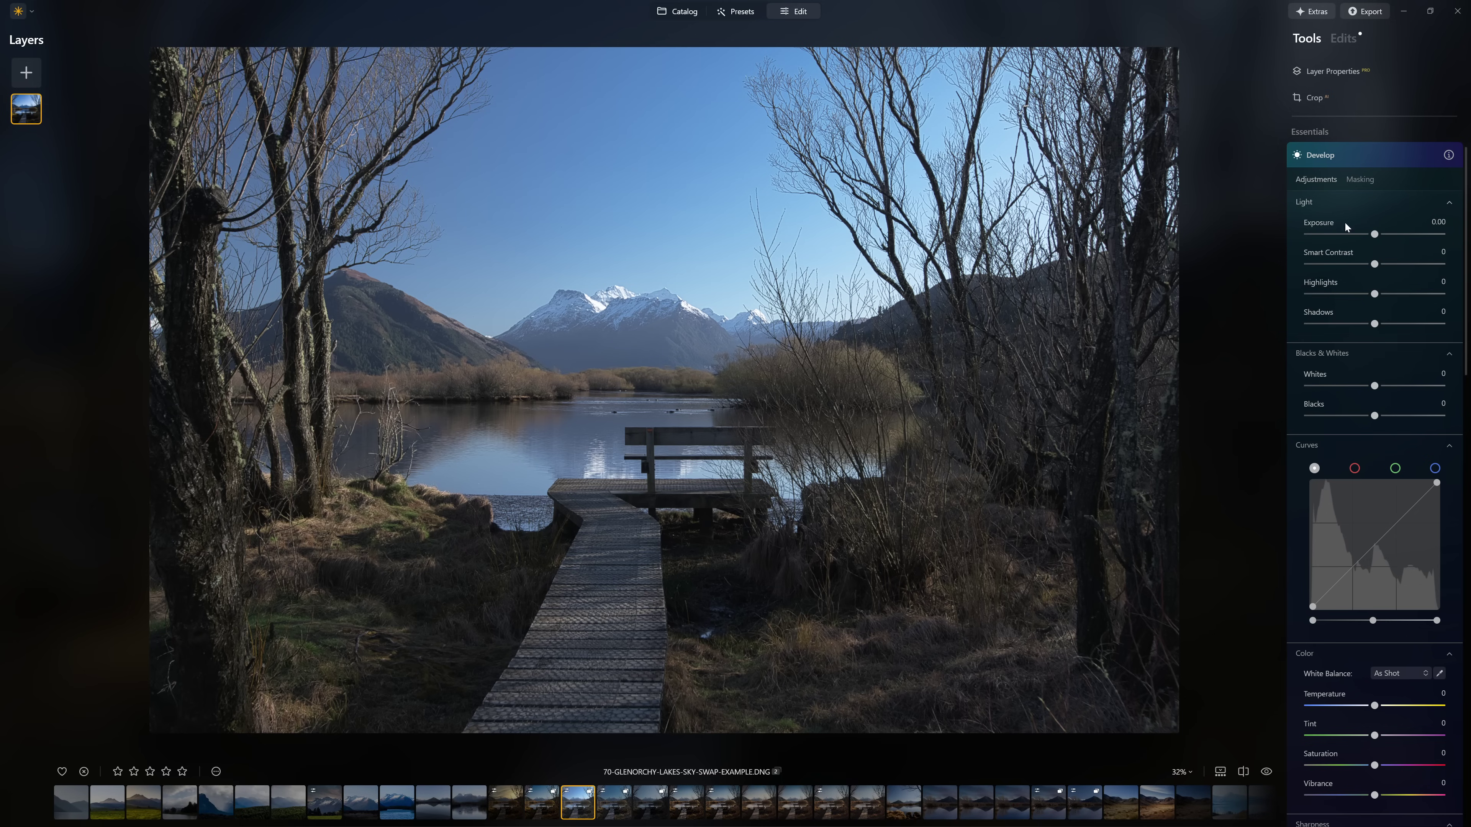
left_click(1360, 158)
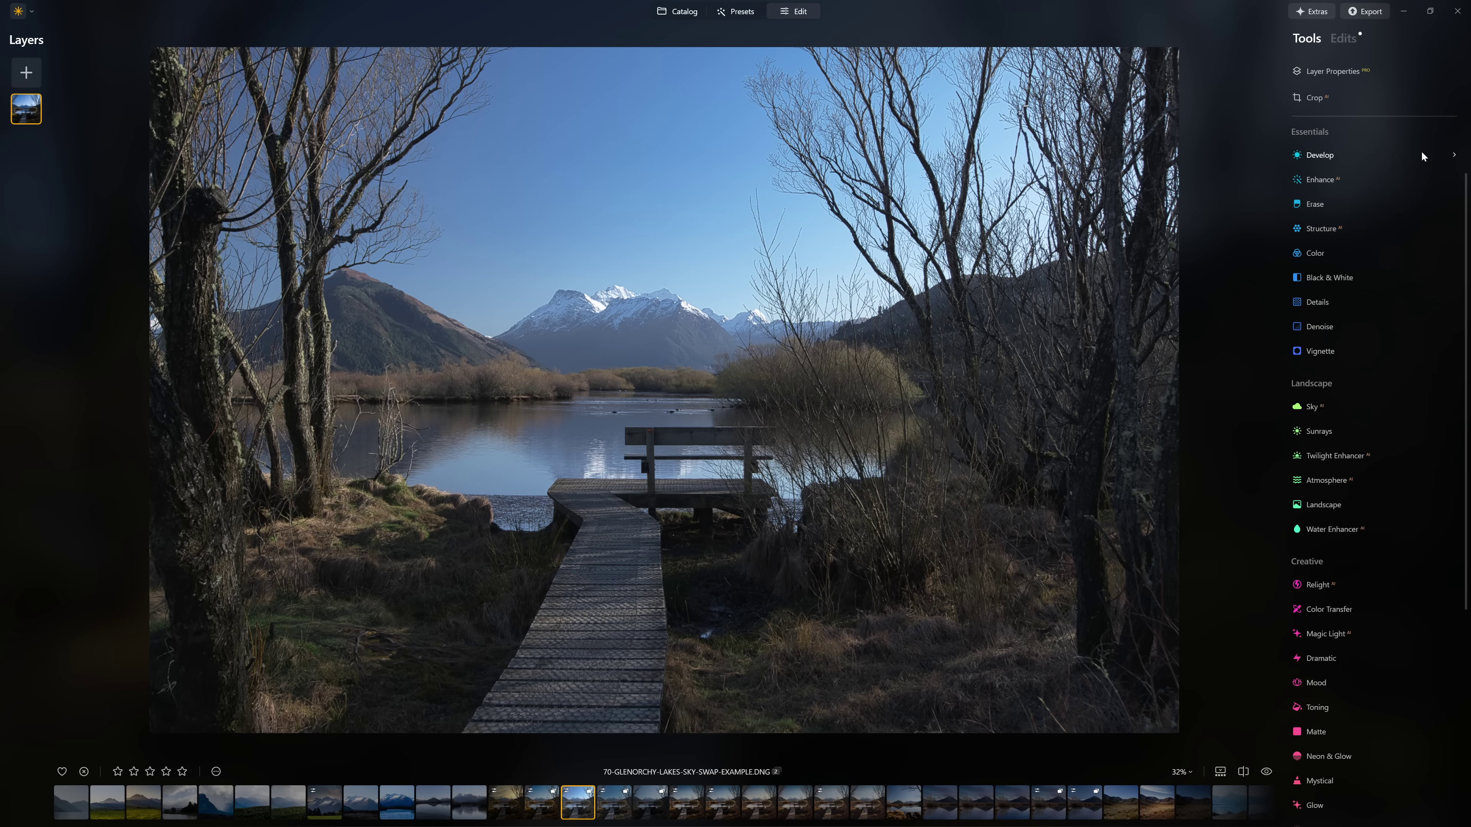
left_click(1341, 40)
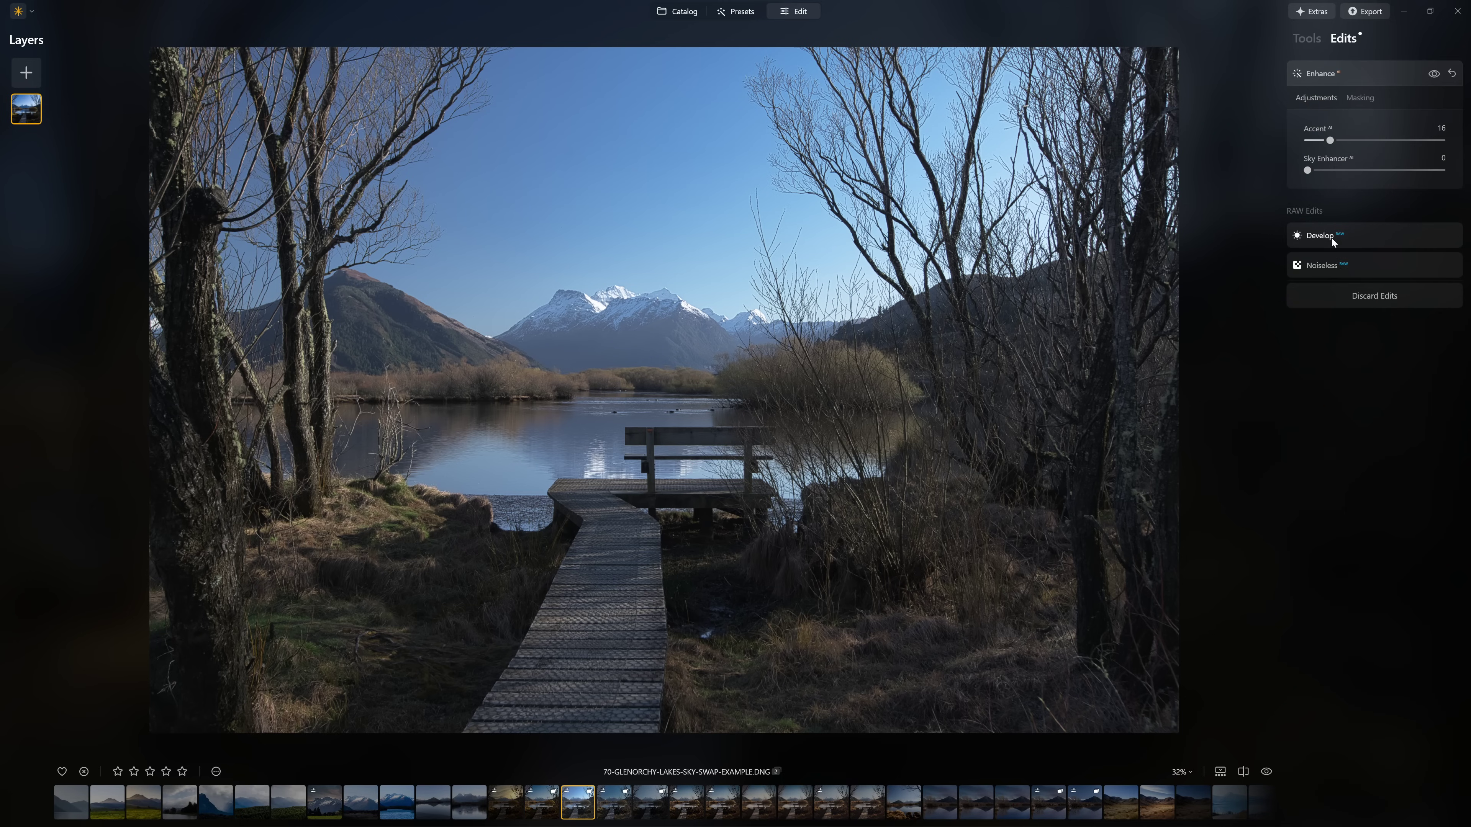
left_click(1325, 237)
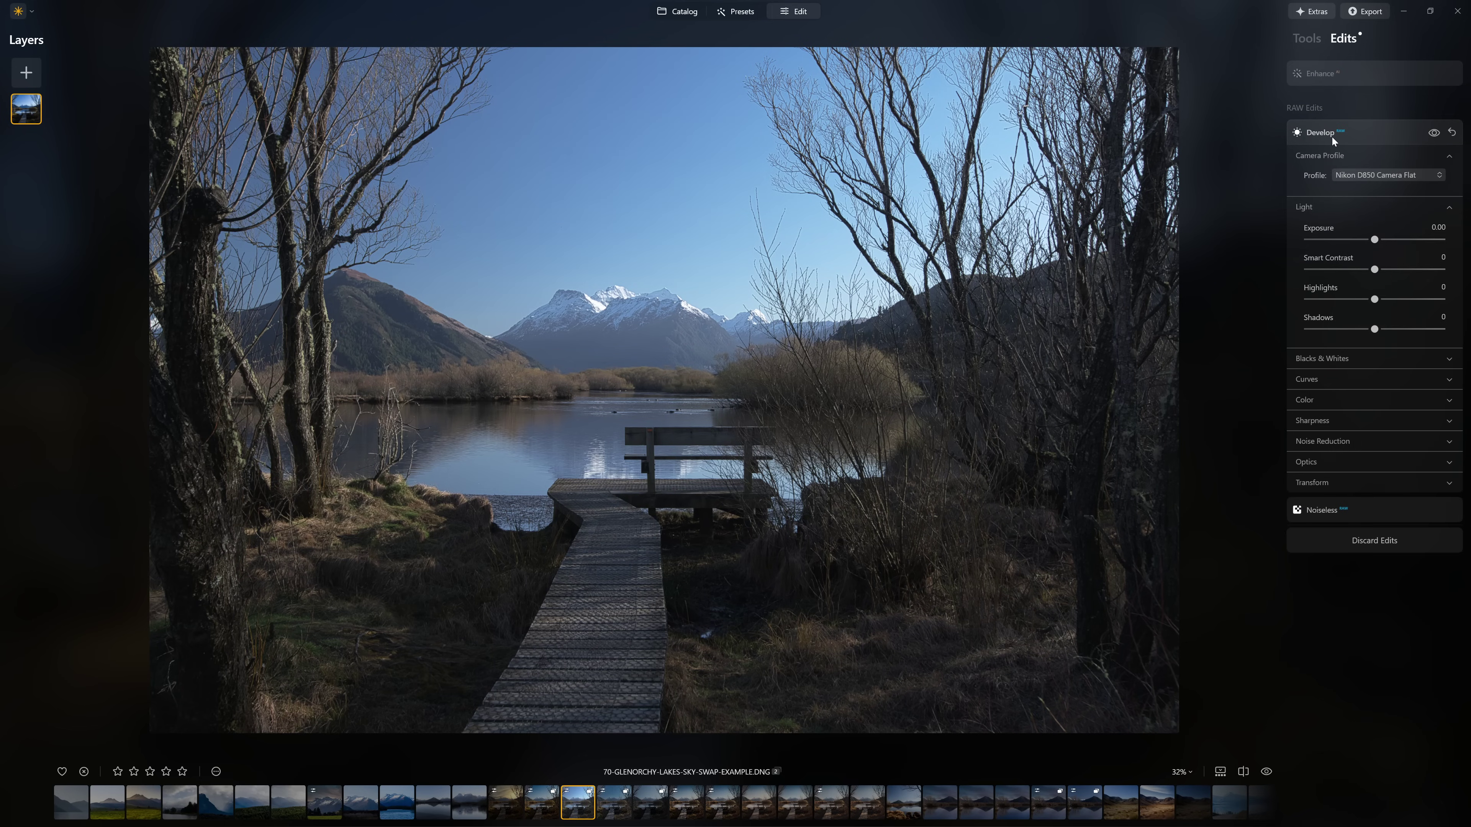
left_click(1365, 174)
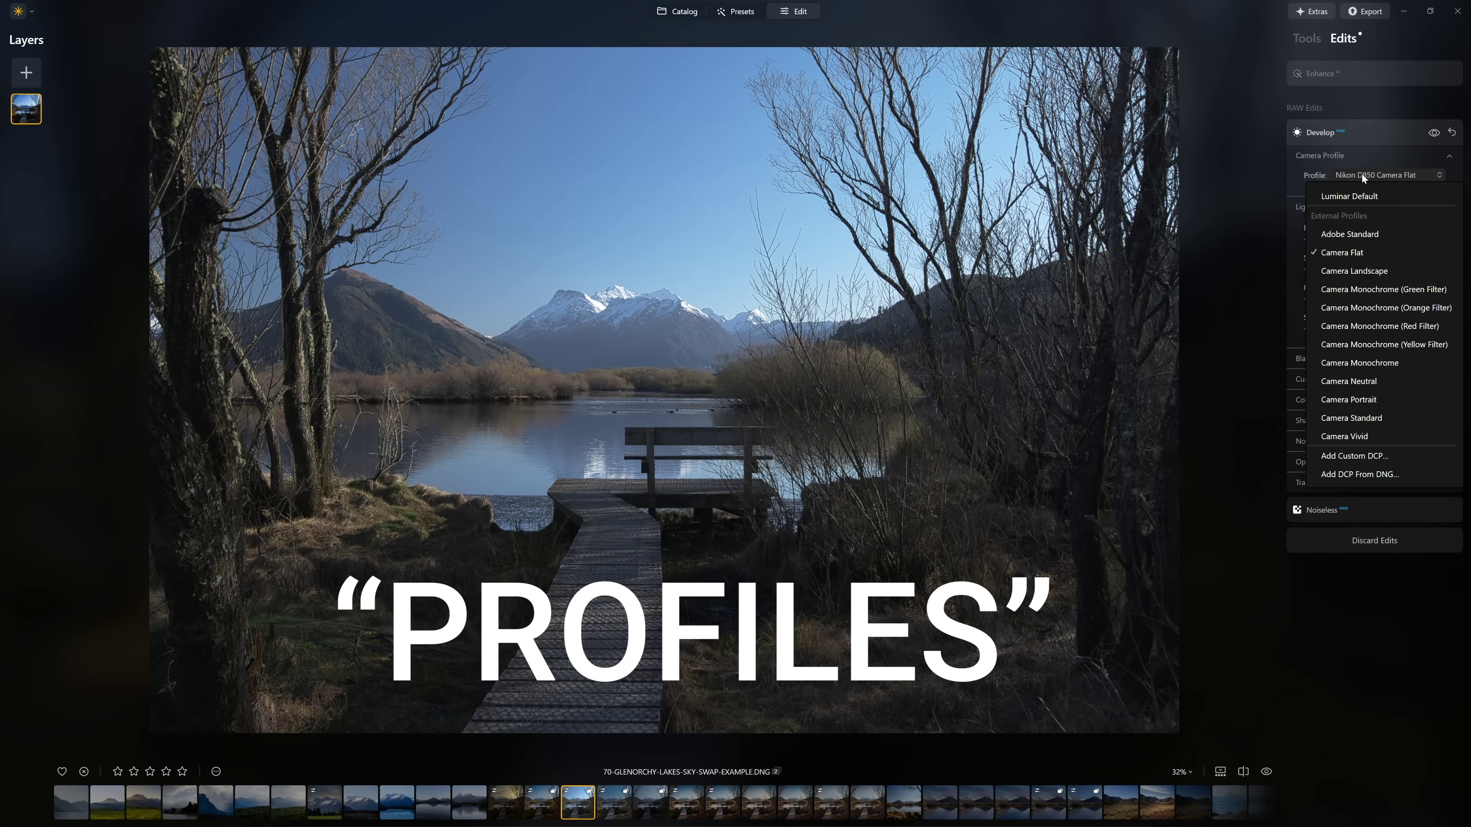
left_click(1361, 174)
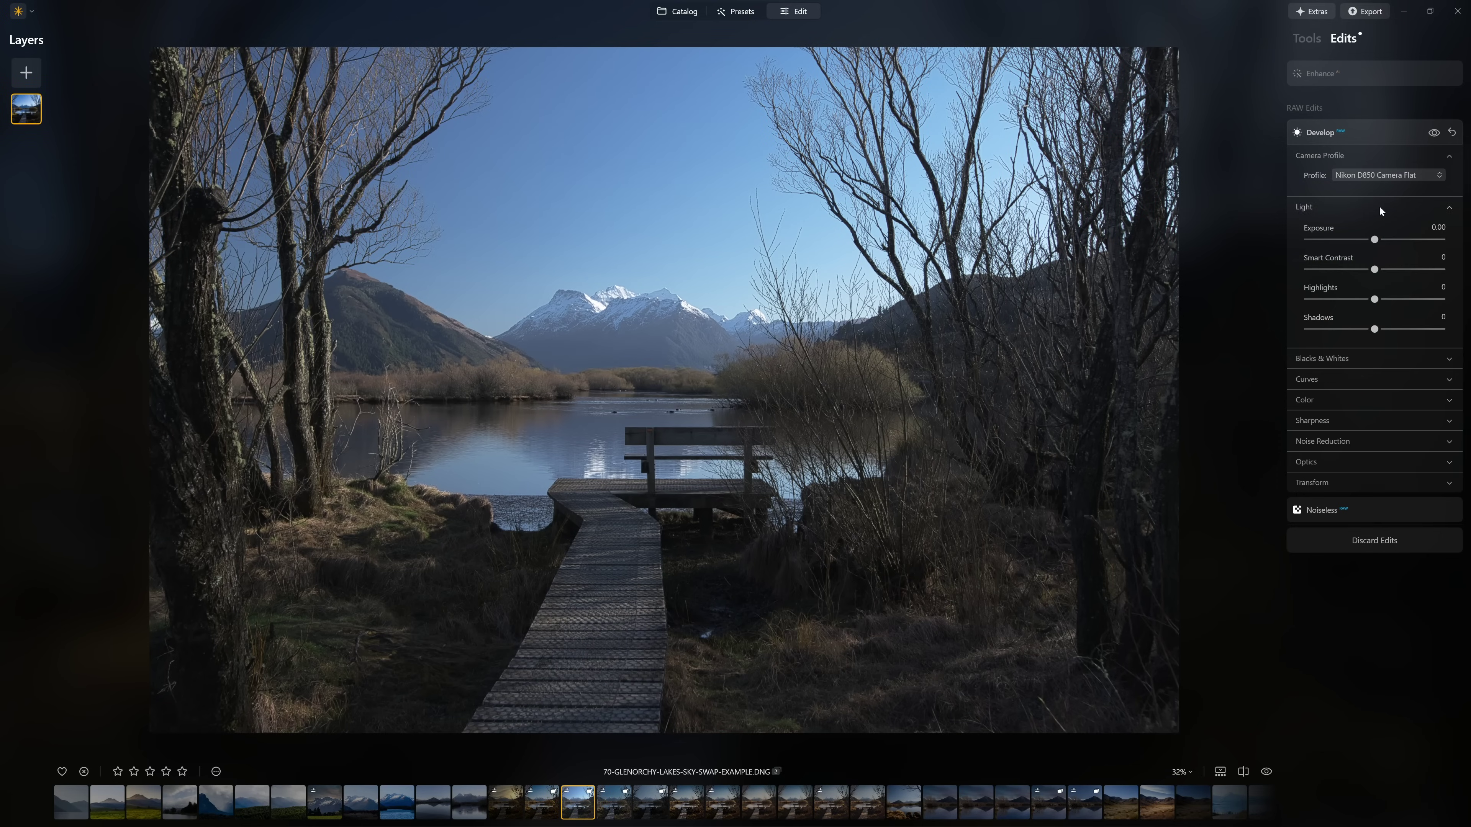
mouse_move(1375, 240)
left_mouse_down()
mouse_move(1402, 240)
mouse_move(1361, 239)
mouse_move(1389, 240)
left_mouse_up()
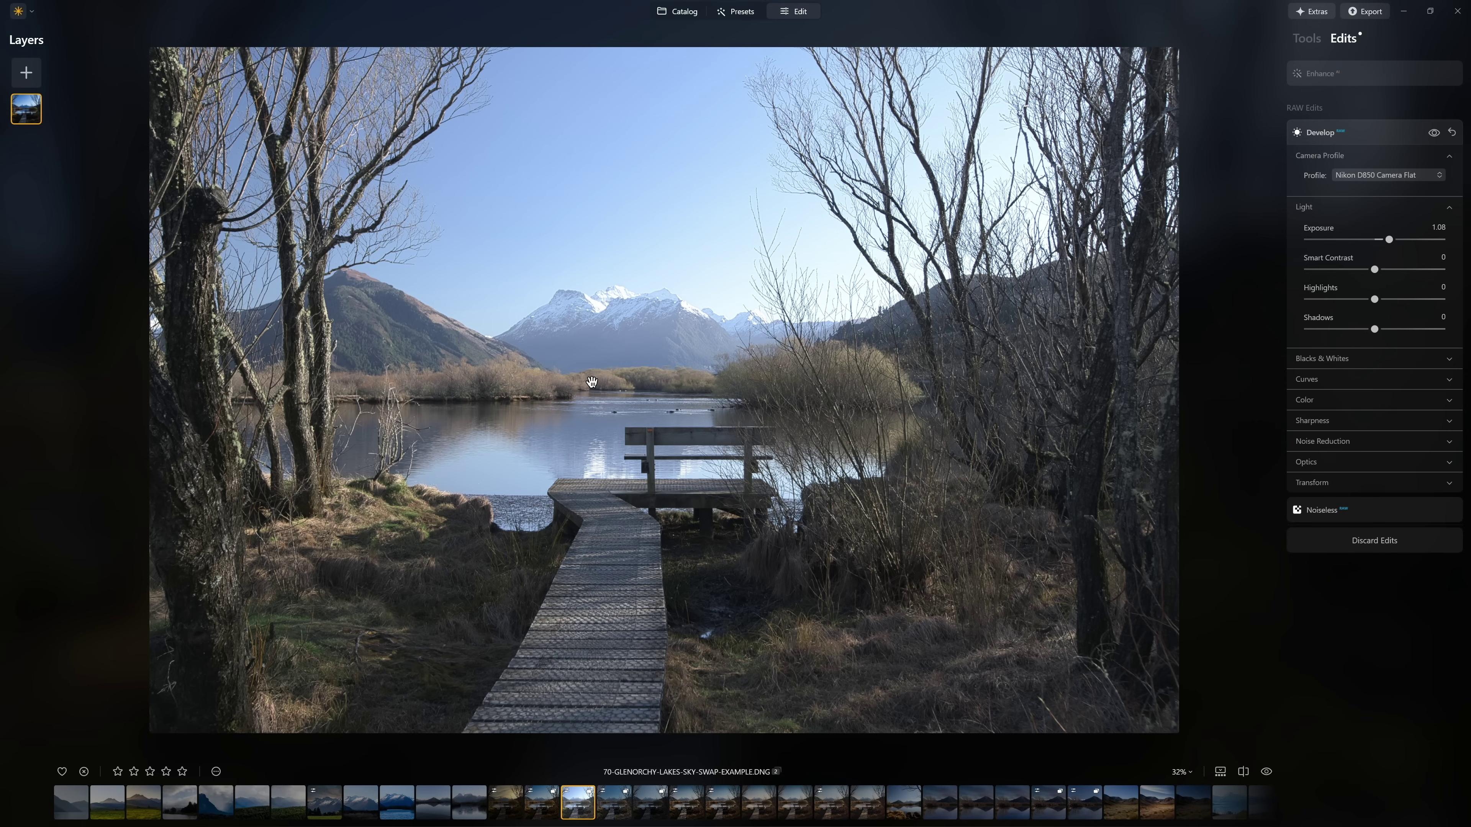
Turn on the histogram display for the editing workspace
left_click(30, 19)
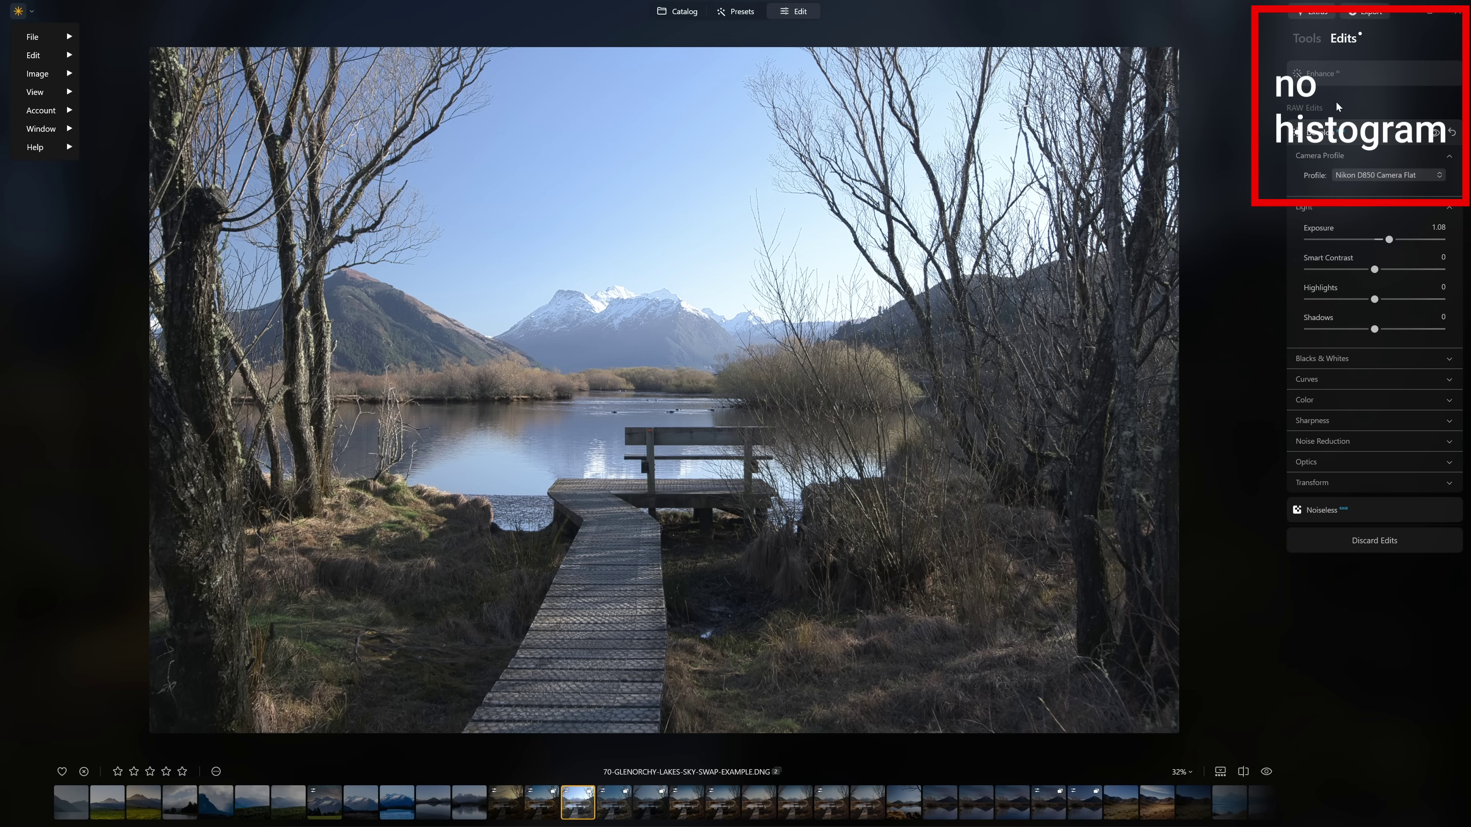
left_click(31, 11)
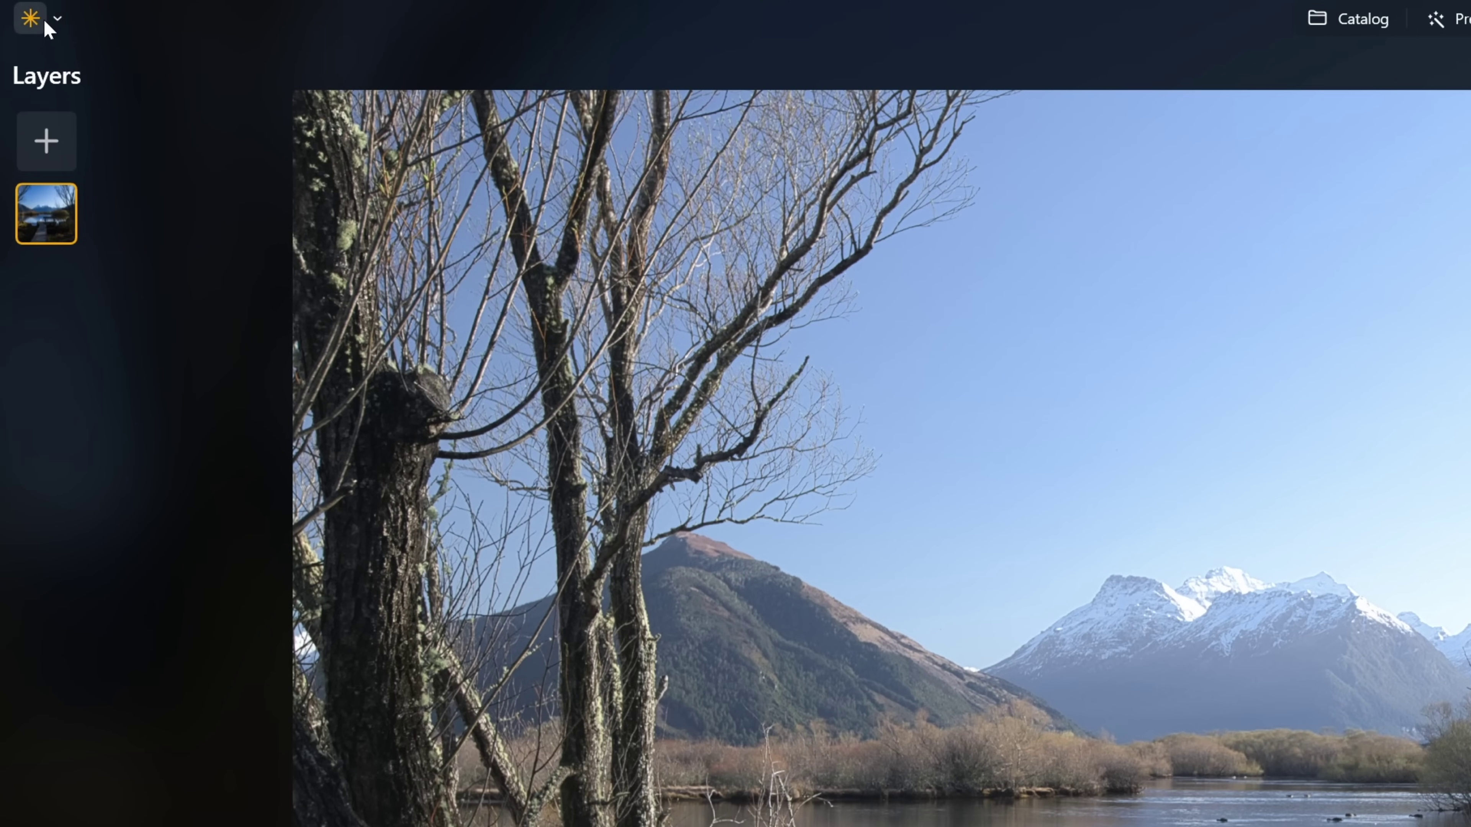
left_click(53, 22)
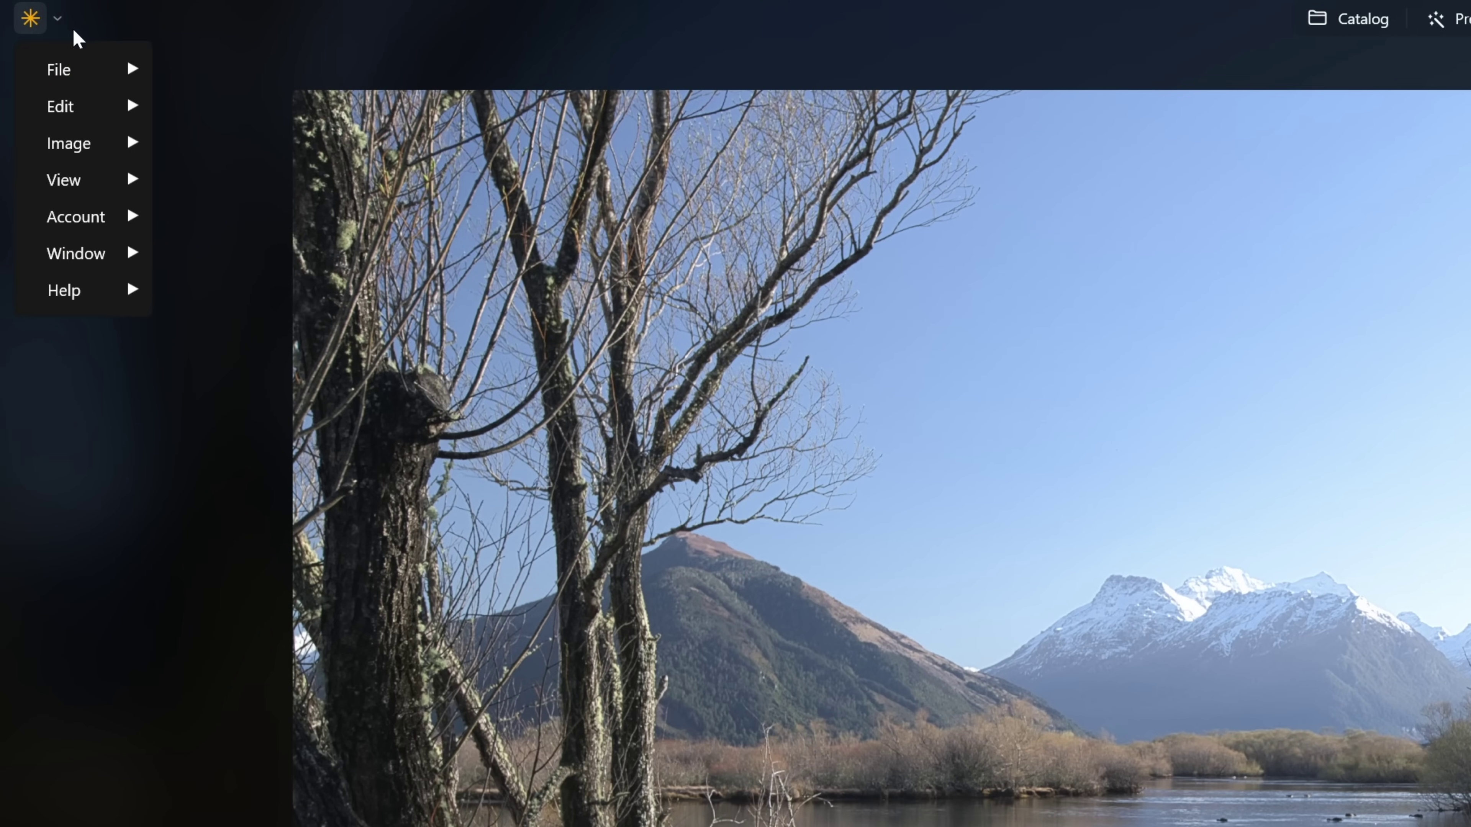
mouse_move(119, 185)
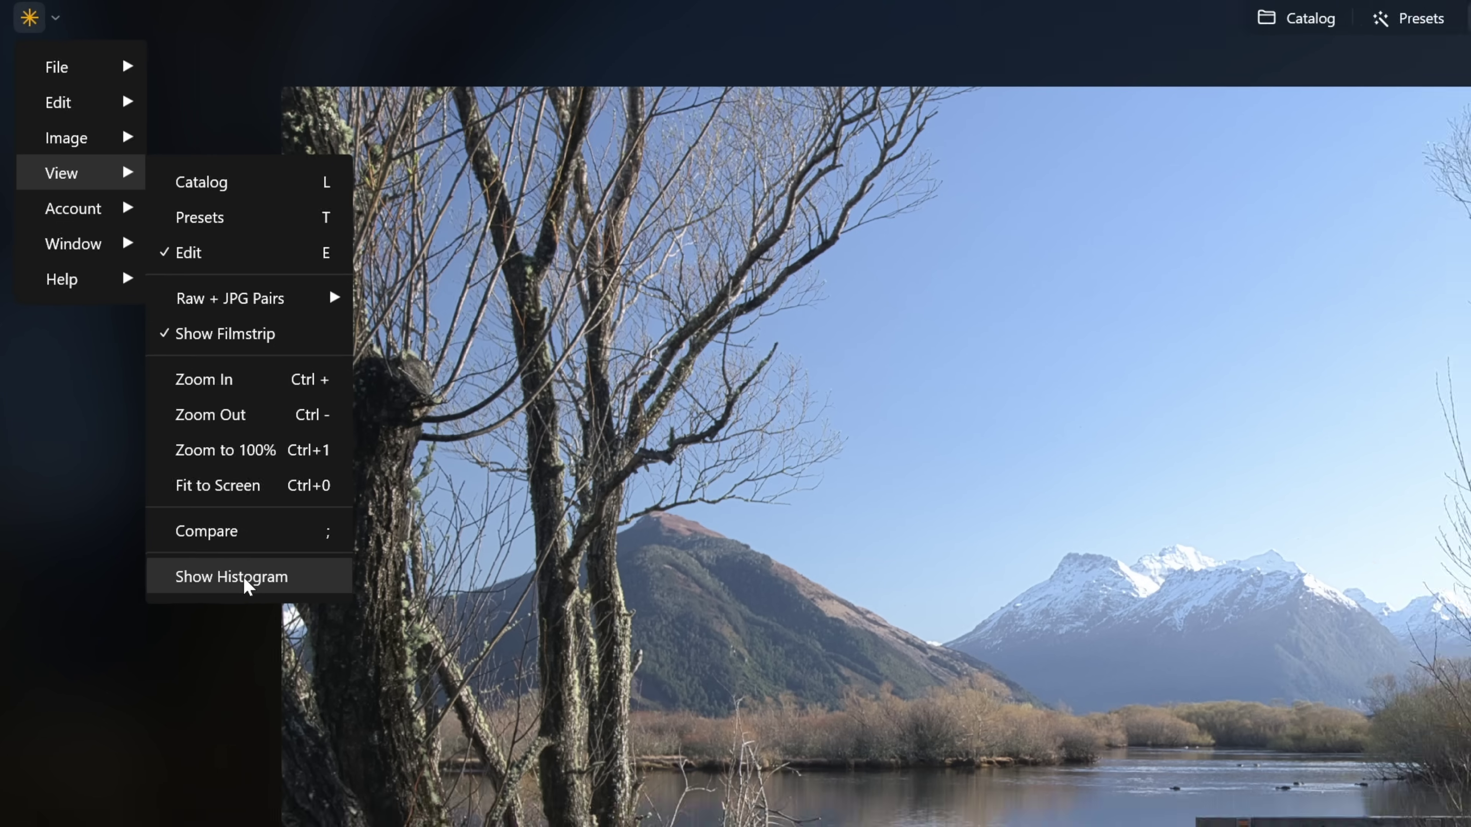
left_click(265, 605)
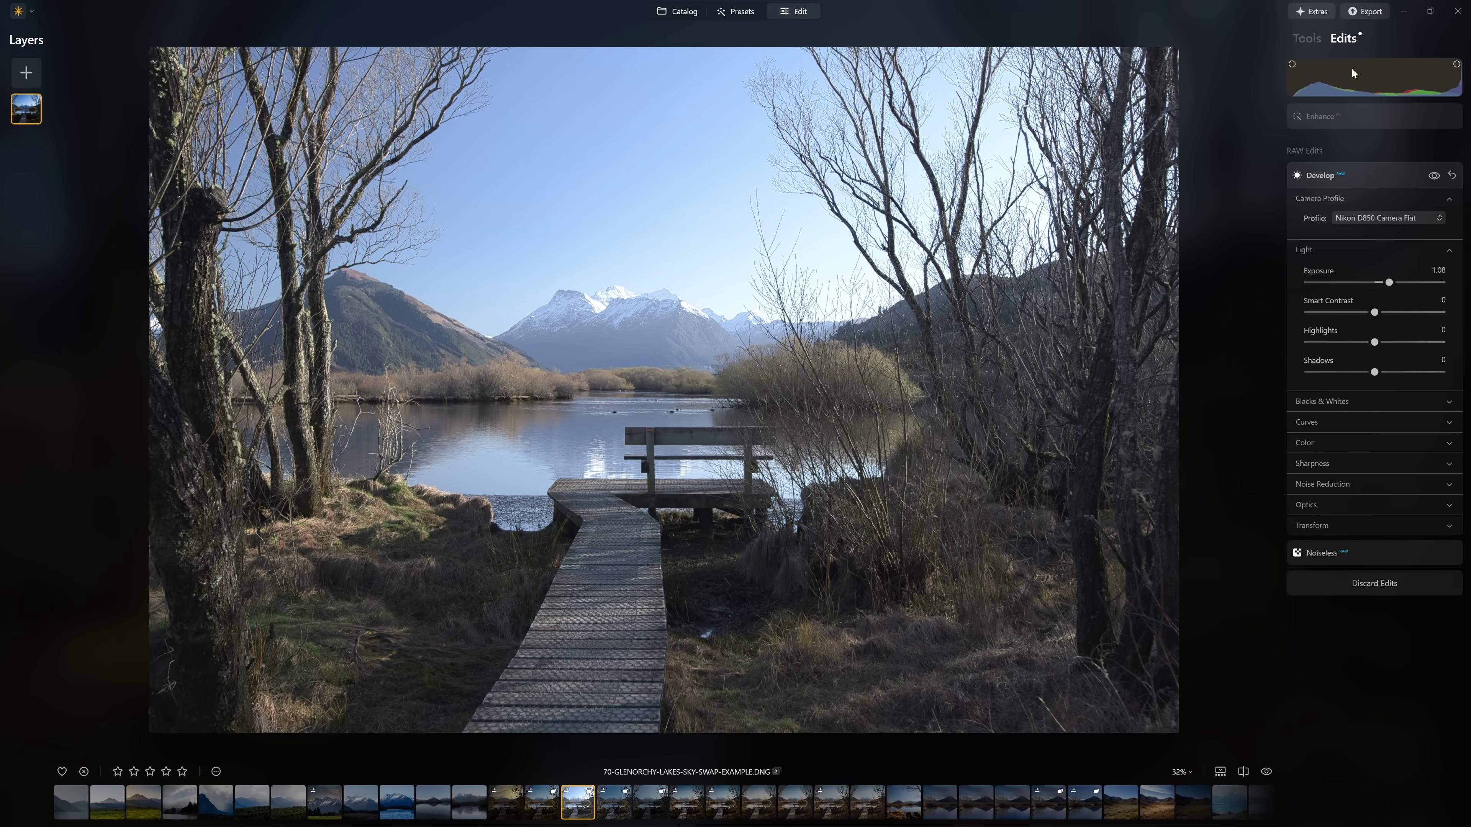
Test Exposure at 2.31 and 1.63 against the histogram, and reset it to 0
mouse_move(1432, 85)
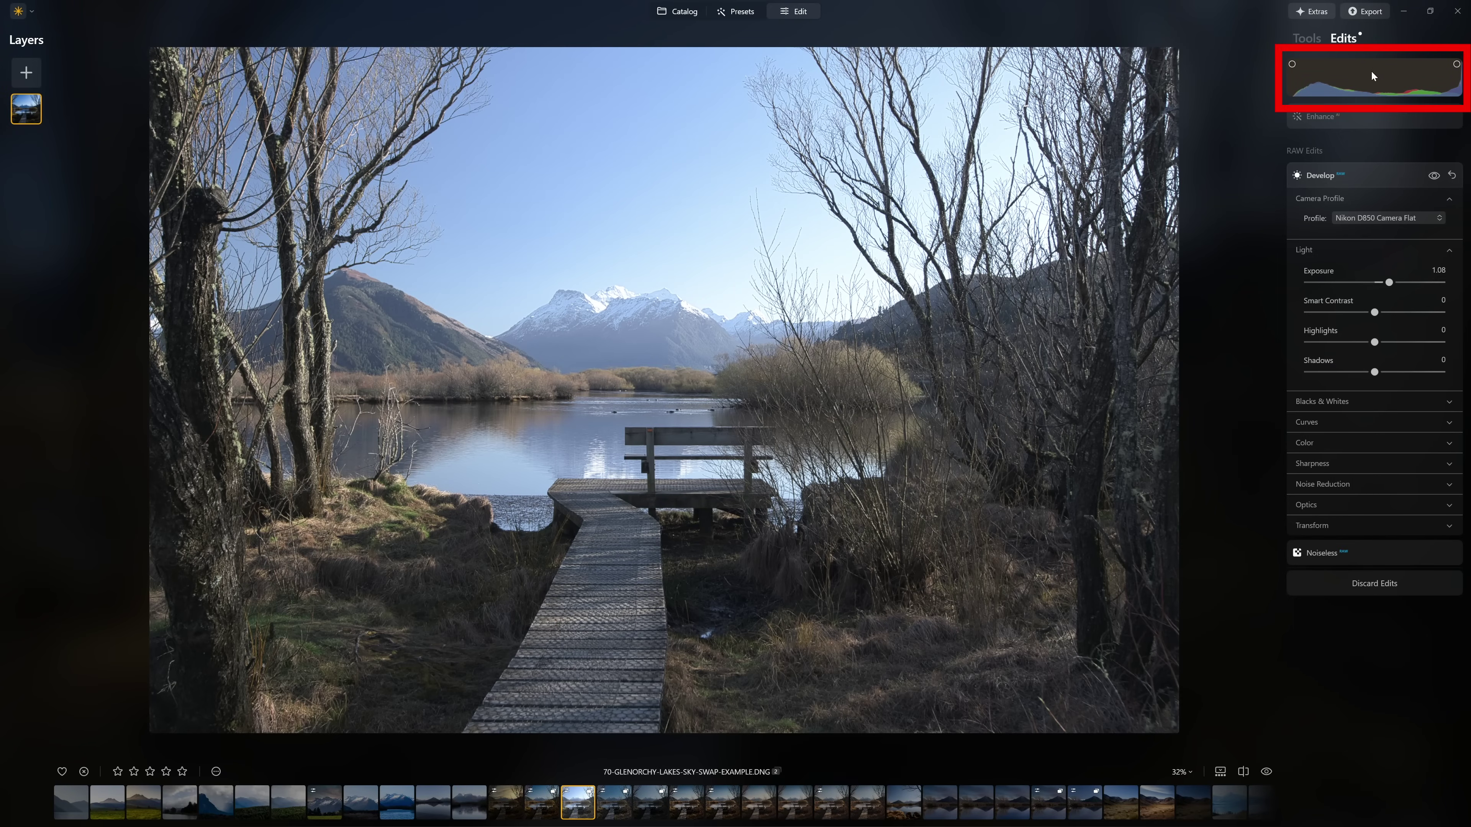
left_click_drag(1389, 282, 1406, 282)
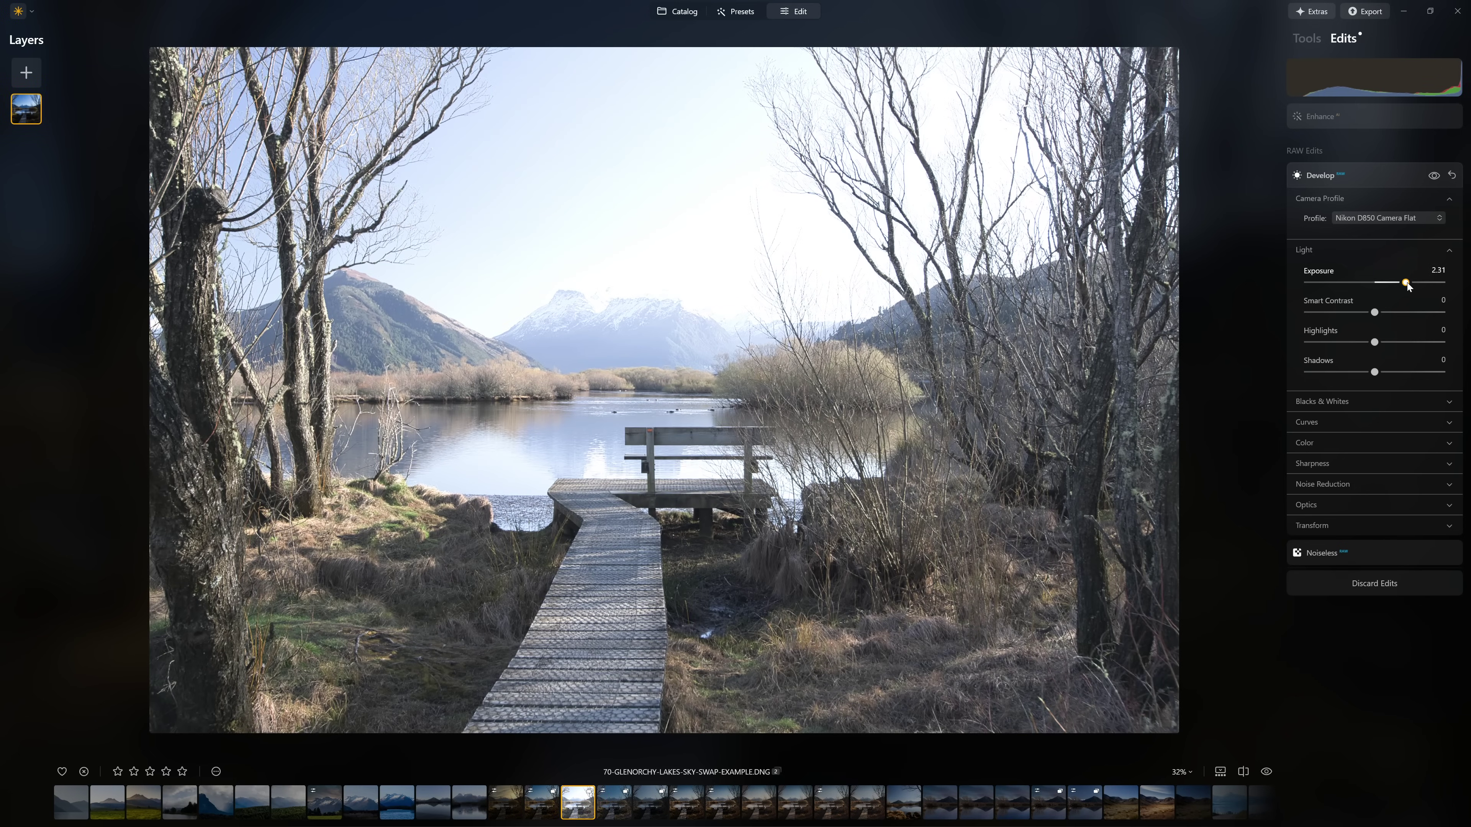
left_click_drag(1406, 282, 1398, 283)
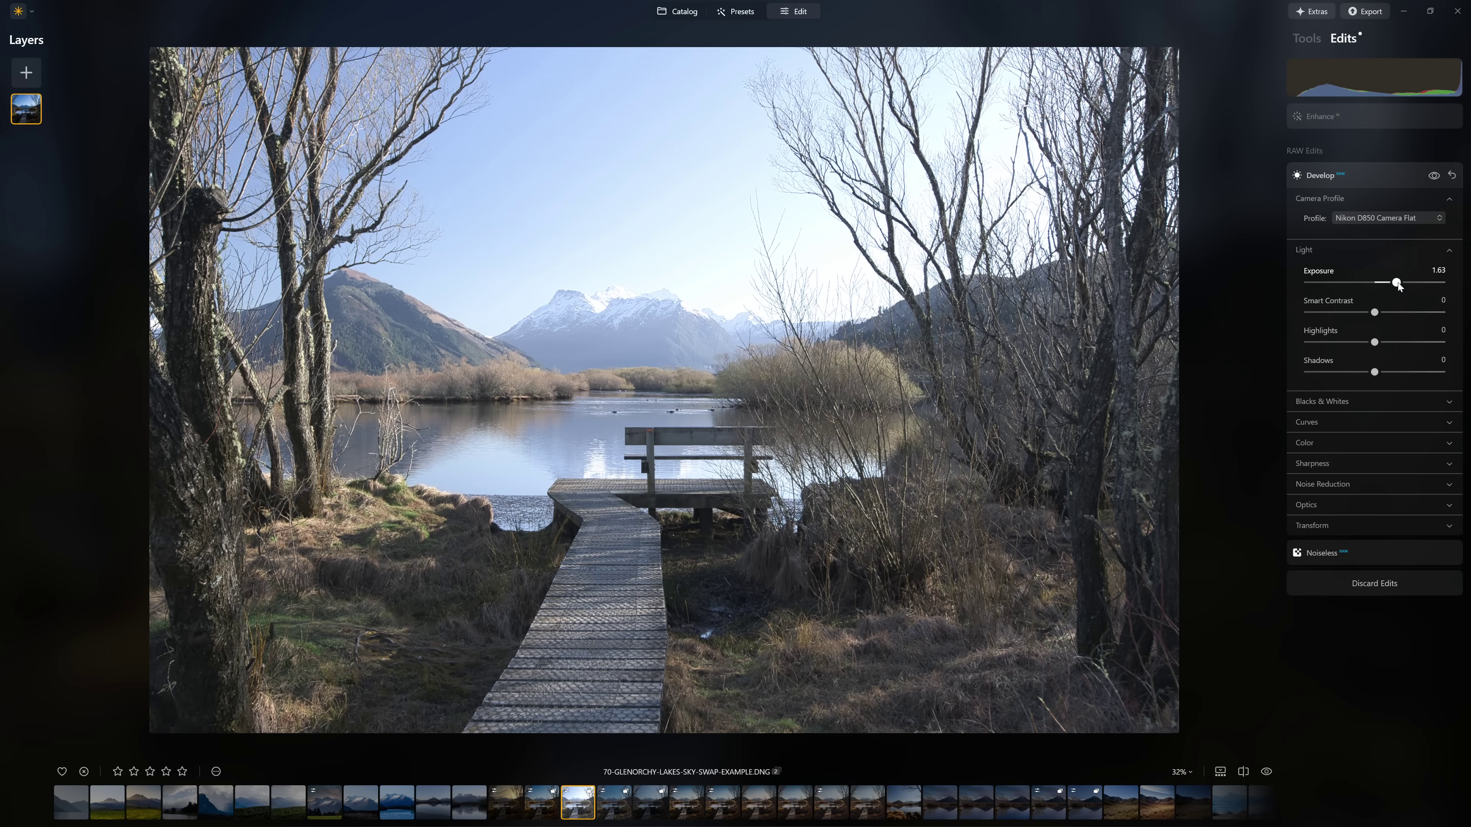
double_click(1398, 282)
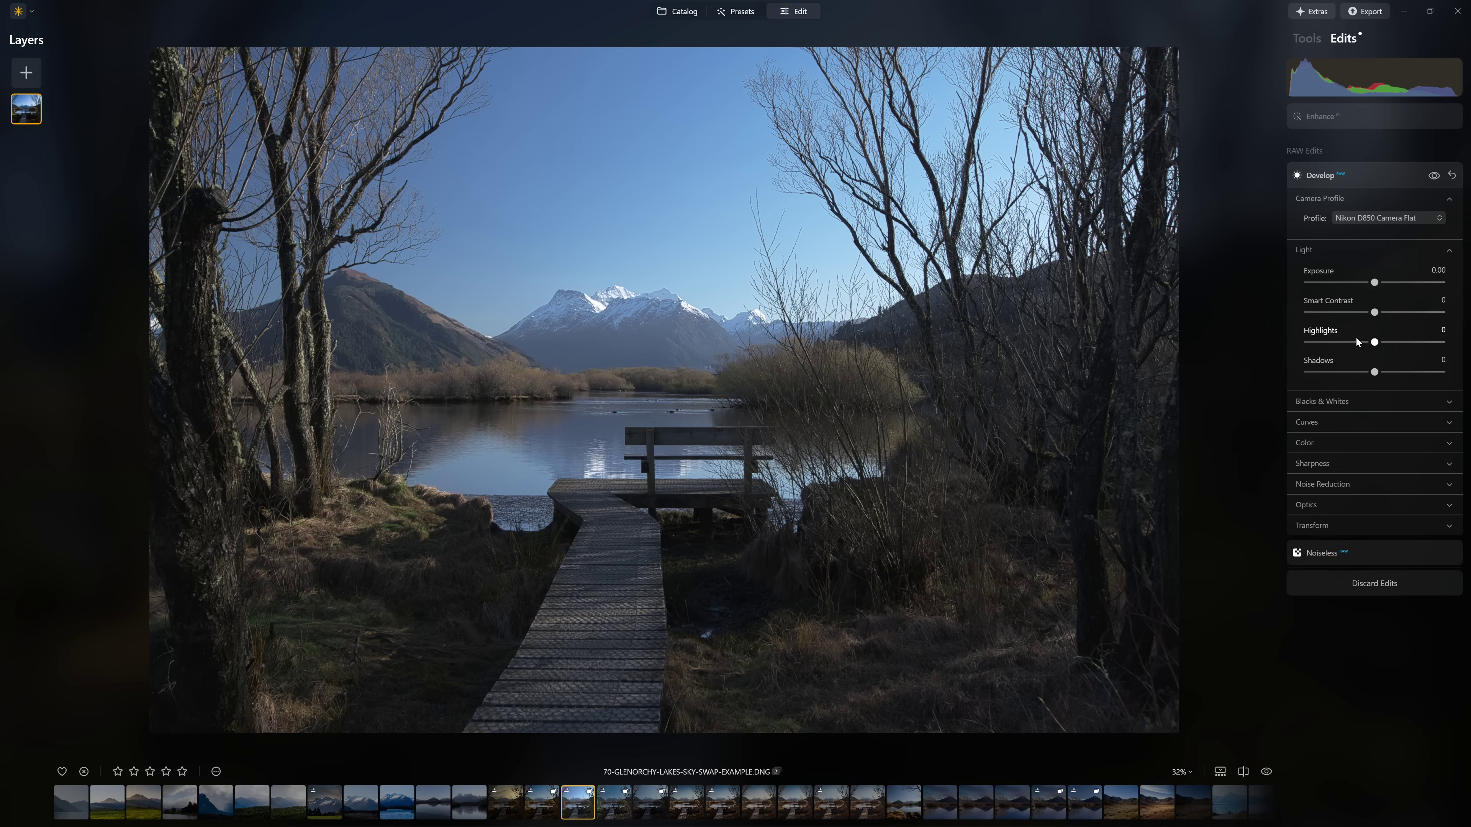
Test Shadows at 100, reset it, and set Shadows to 38 and Highlights to -26
left_click_drag(1375, 371, 1448, 383)
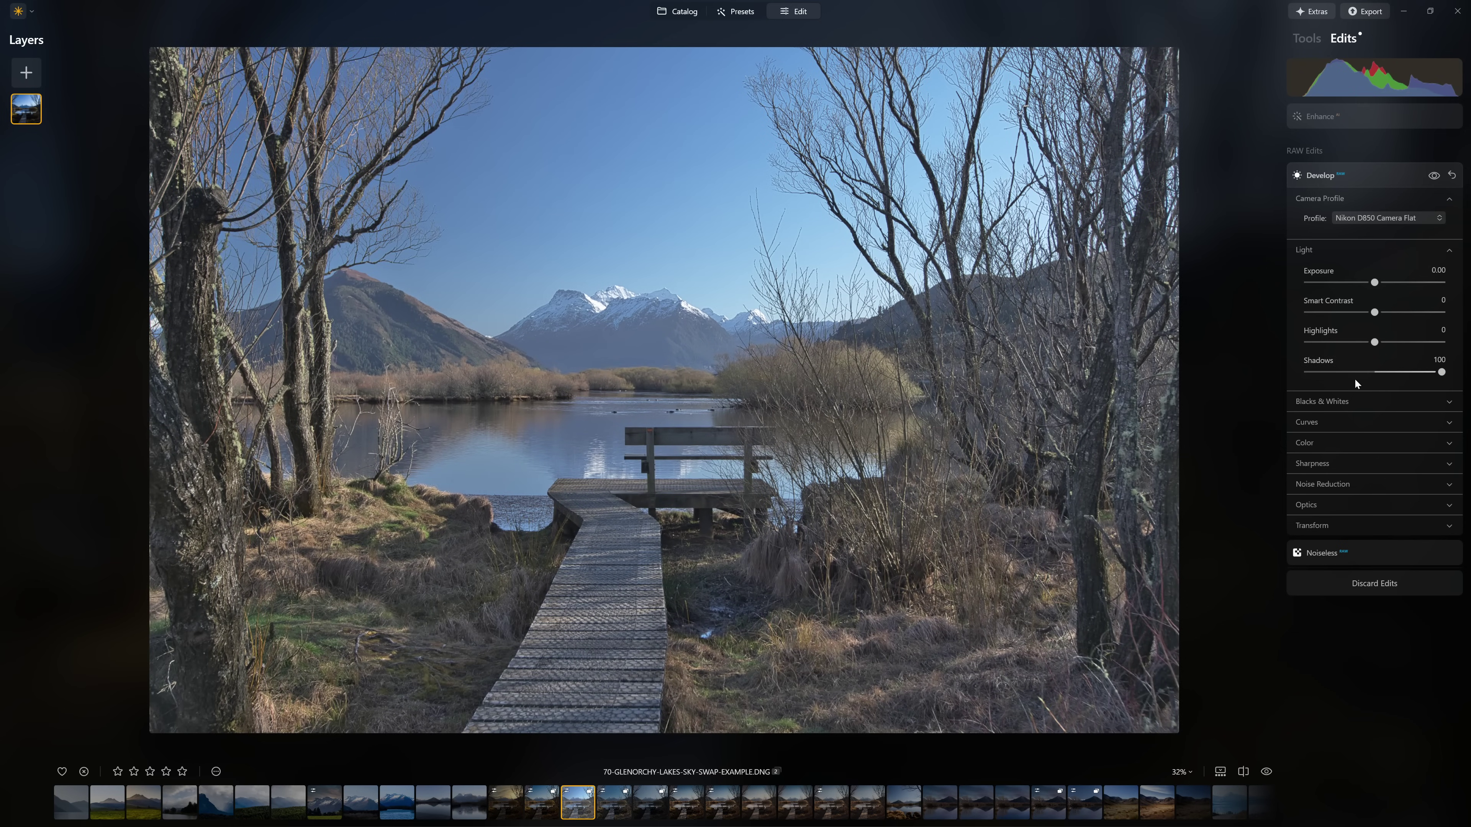
double_click(1442, 374)
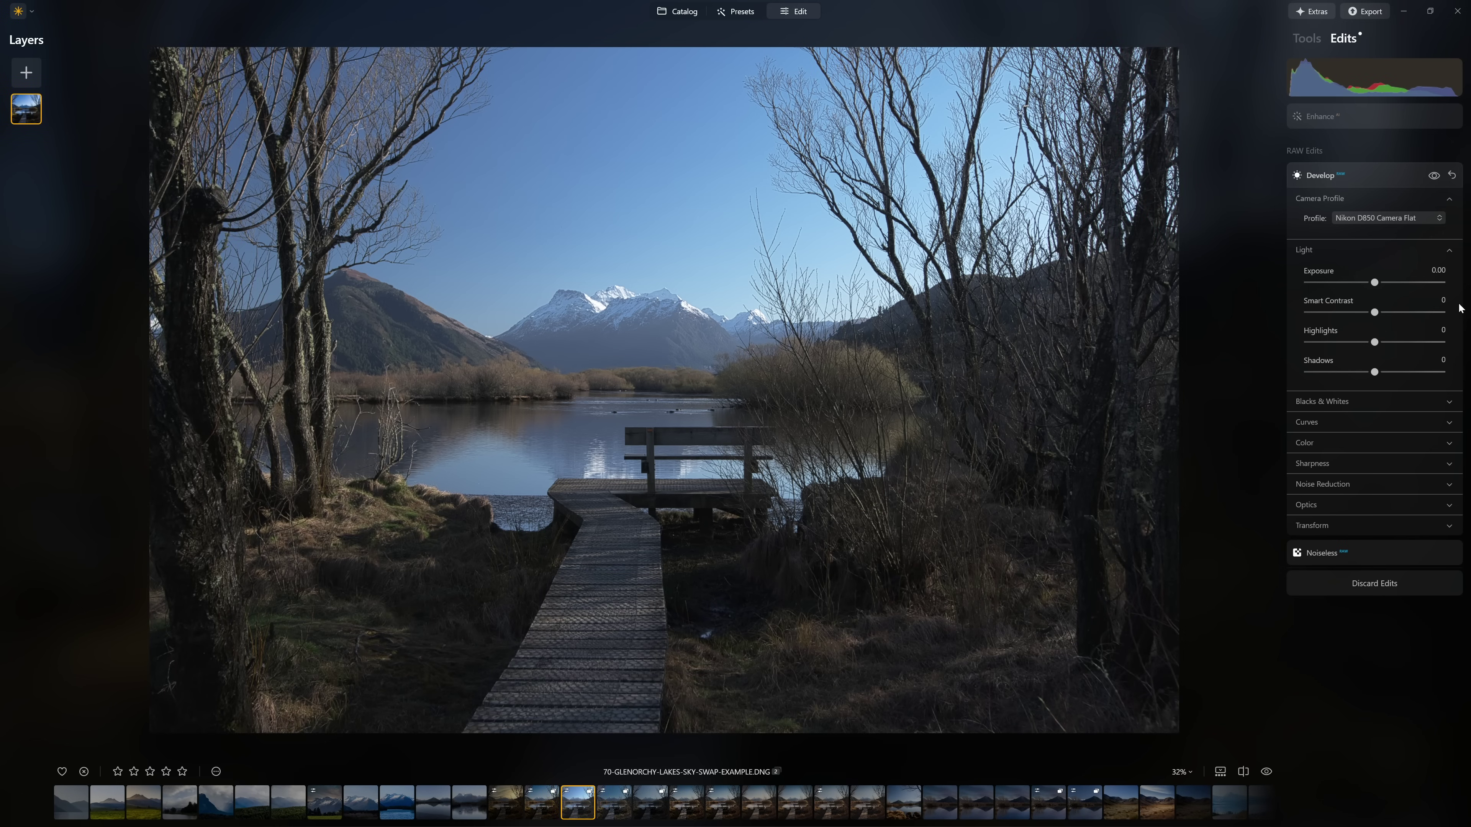
left_click_drag(1376, 377, 1407, 378)
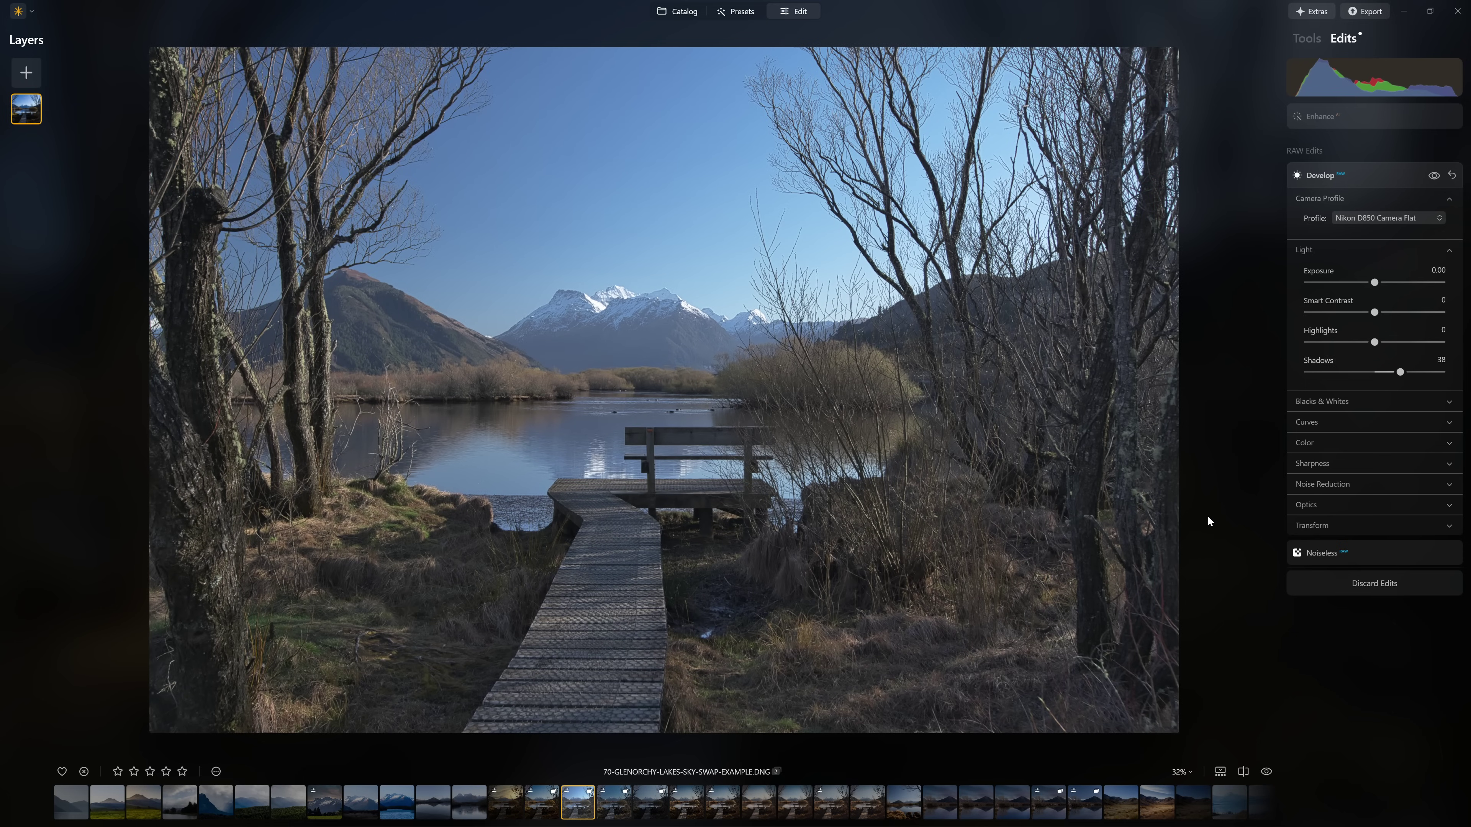
mouse_move(1370, 344)
left_mouse_down()
mouse_move(1341, 344)
mouse_move(1420, 347)
mouse_move(1352, 346)
mouse_move(1365, 346)
left_mouse_up()
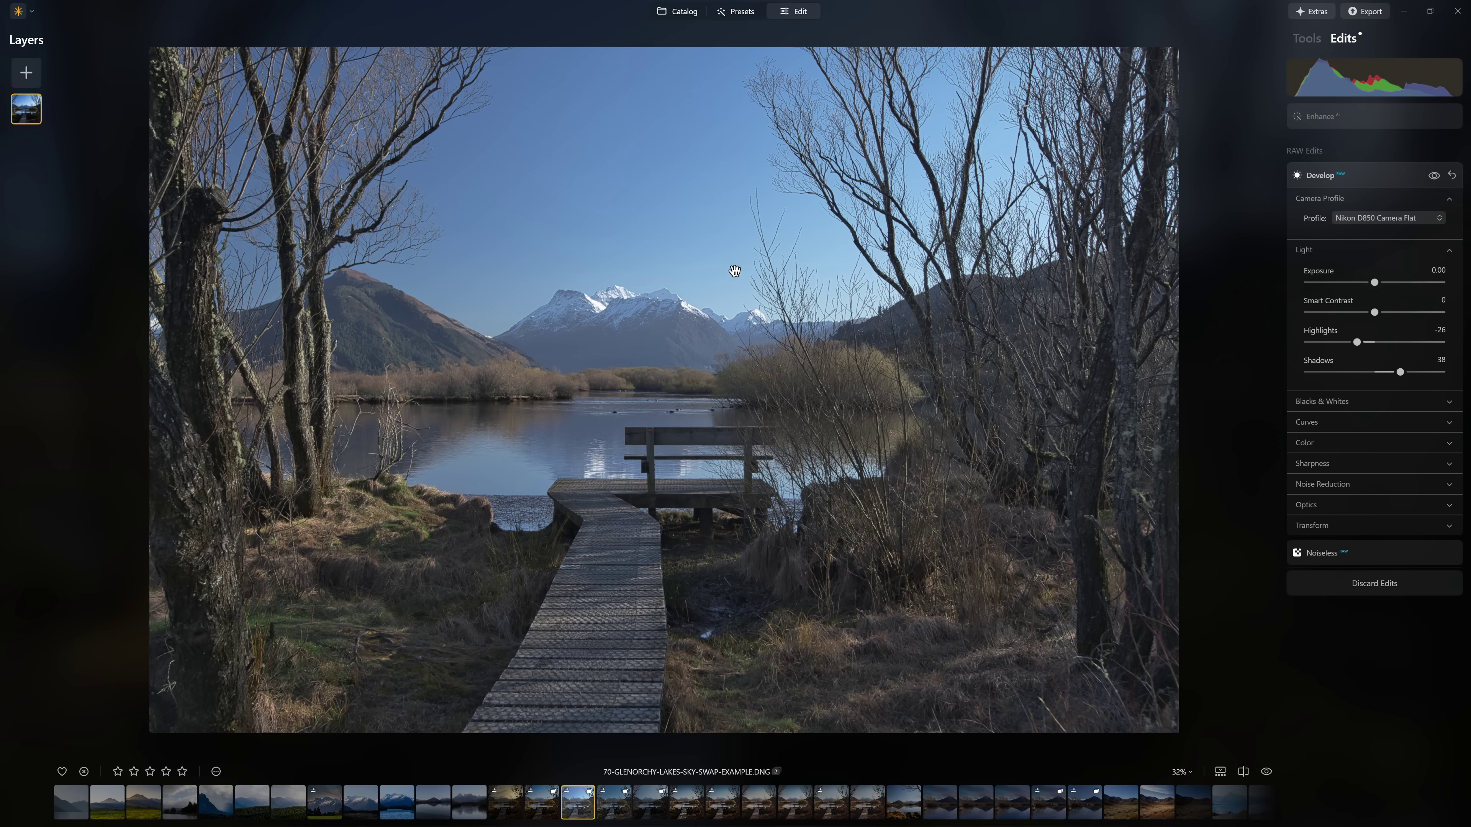
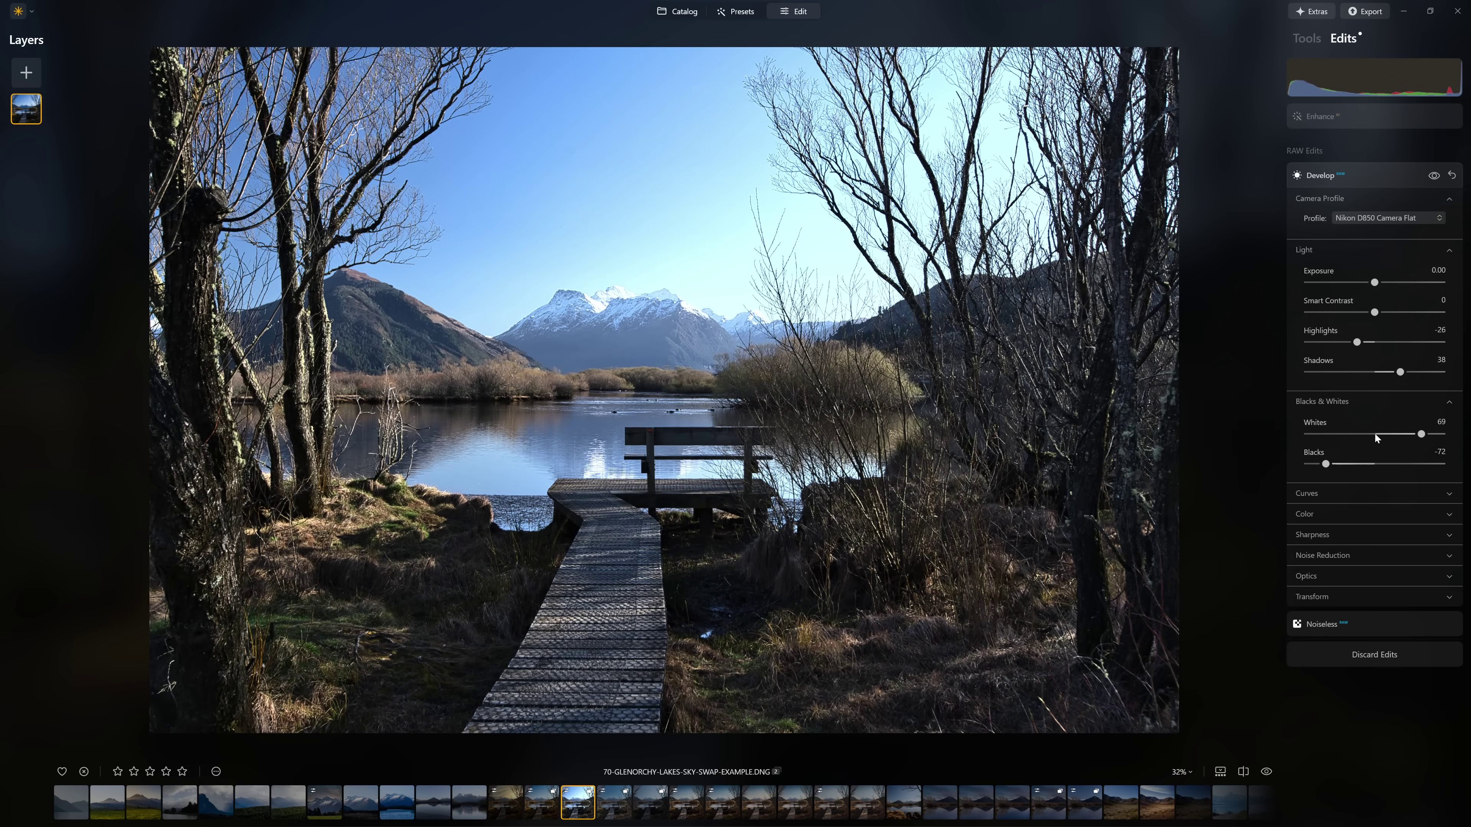
Try Whites at 58 and 55 while inspecting the snowy peaks up close, and reset Whites and Blacks to 0
mouse_move(1420, 434)
left_mouse_down()
mouse_move(1432, 436)
mouse_move(1413, 436)
left_mouse_up()
left_click(600, 318)
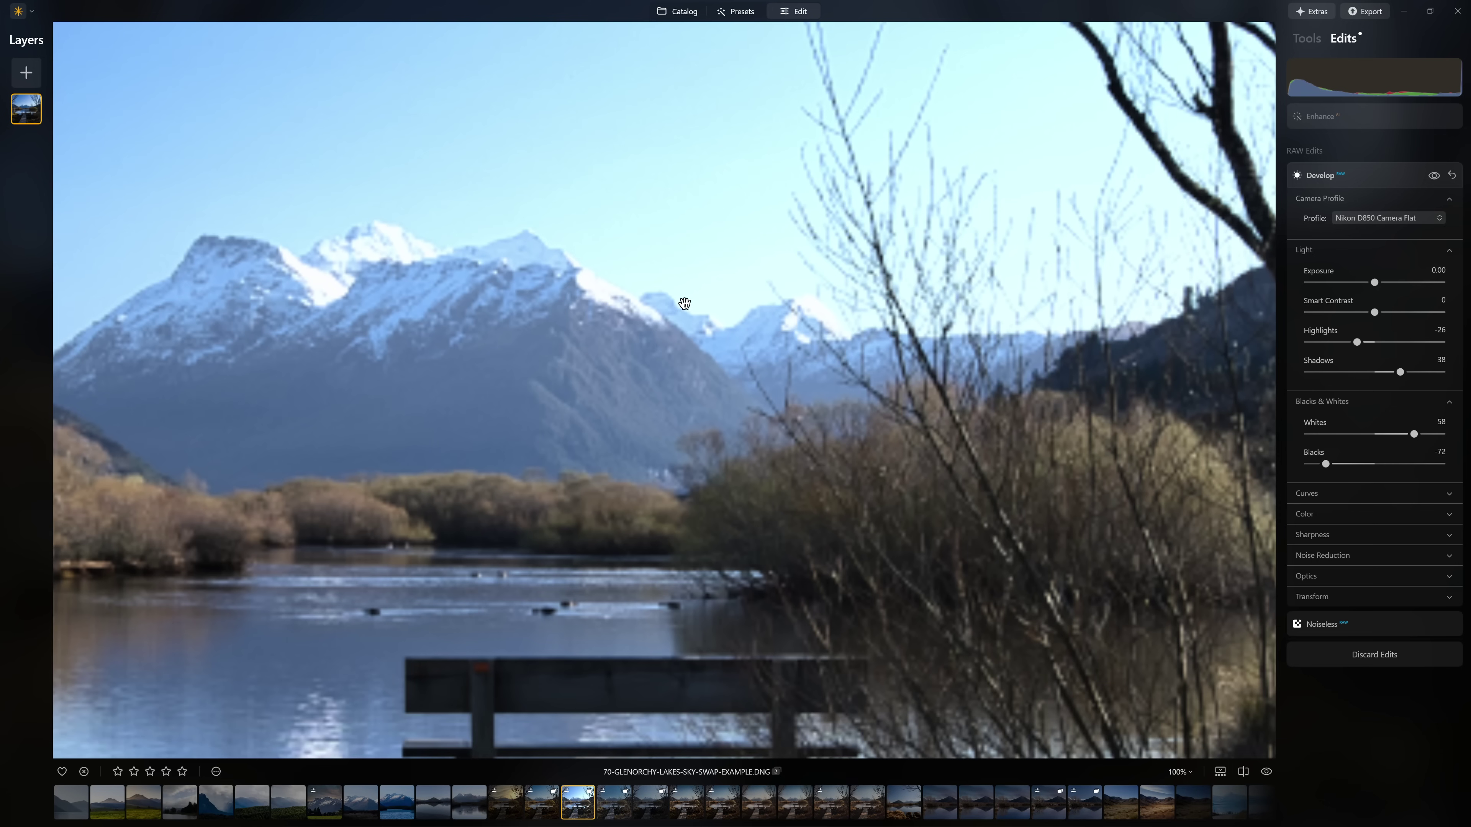
left_click(538, 276)
scroll(218, 609, "up", 2)
scroll(217, 609, "up", 1)
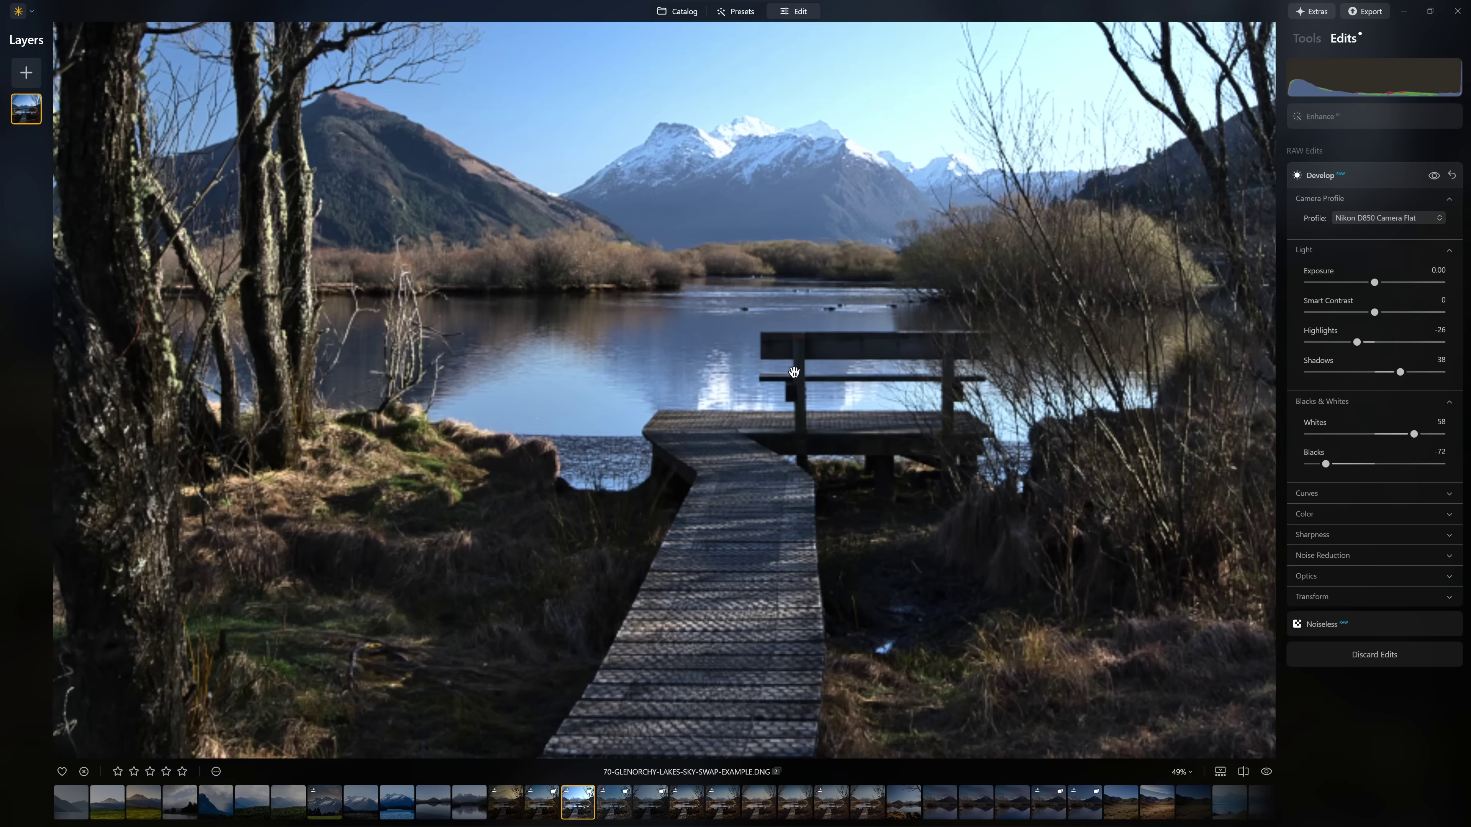
left_click(794, 370)
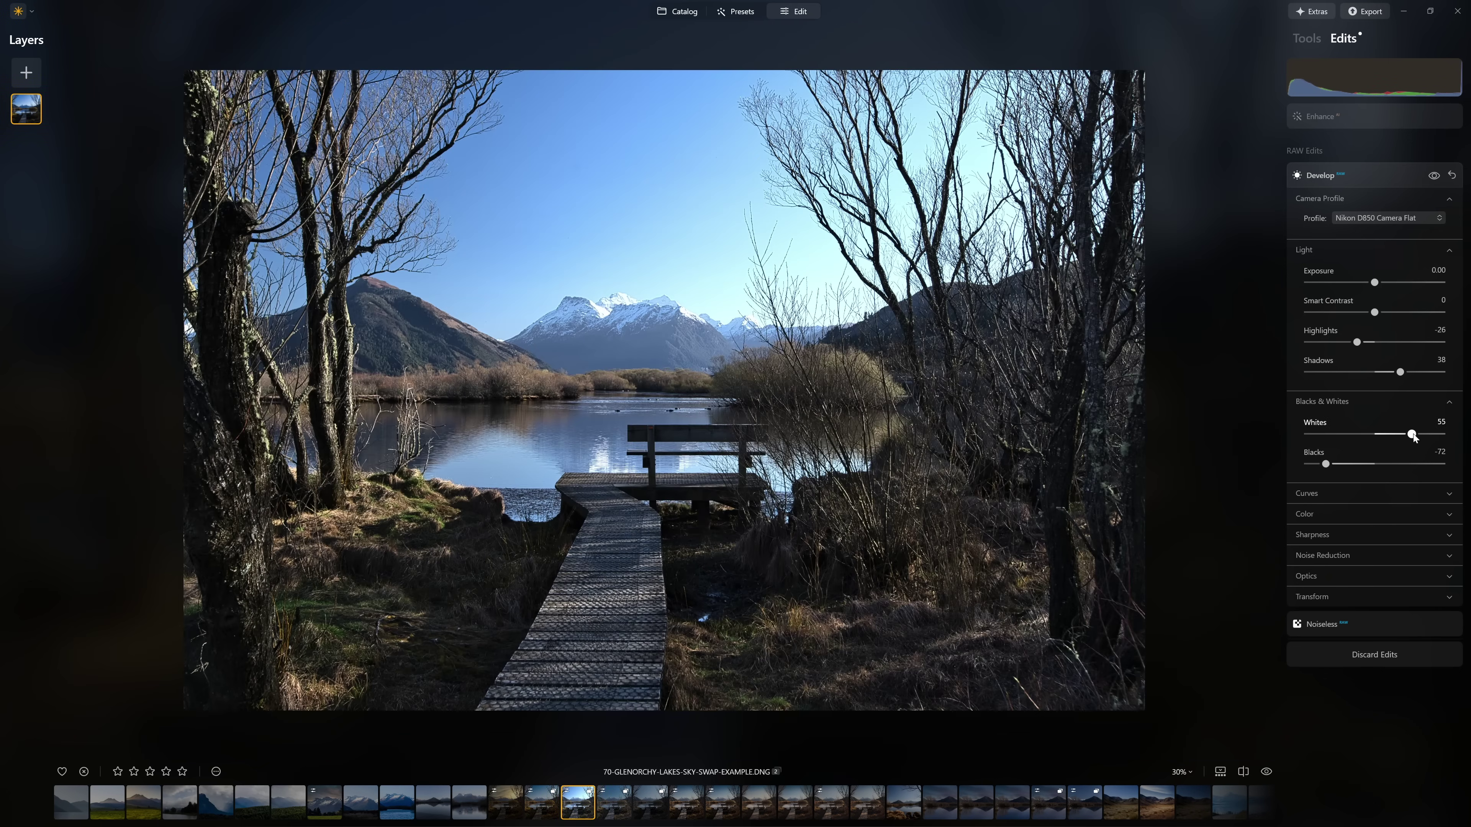
double_click(1414, 434)
double_click(1327, 464)
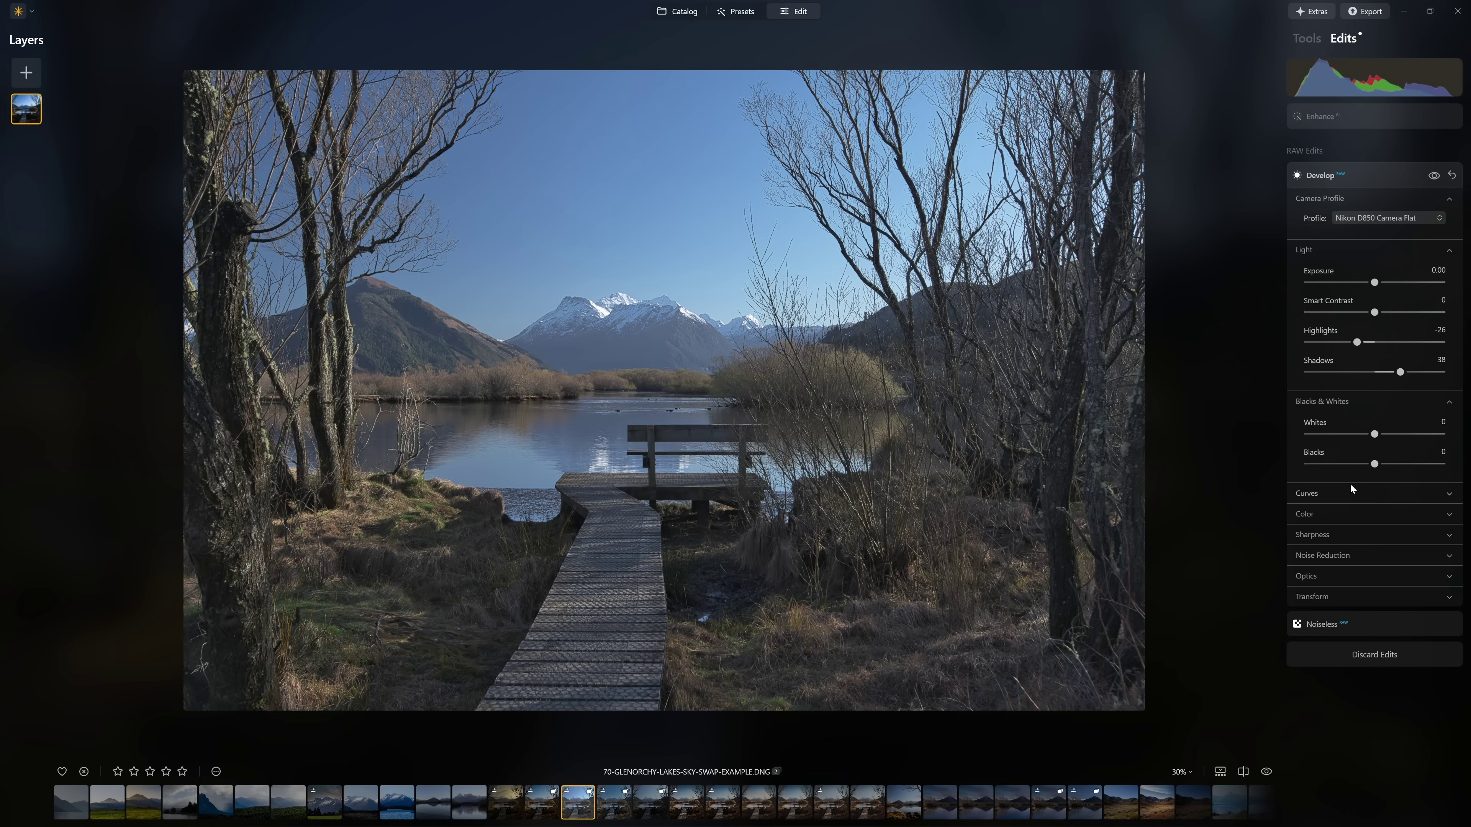
Open Curves, test the RGB curve's white point pulled far inward against the clipping warnings, and return it to its corner
left_click(1361, 495)
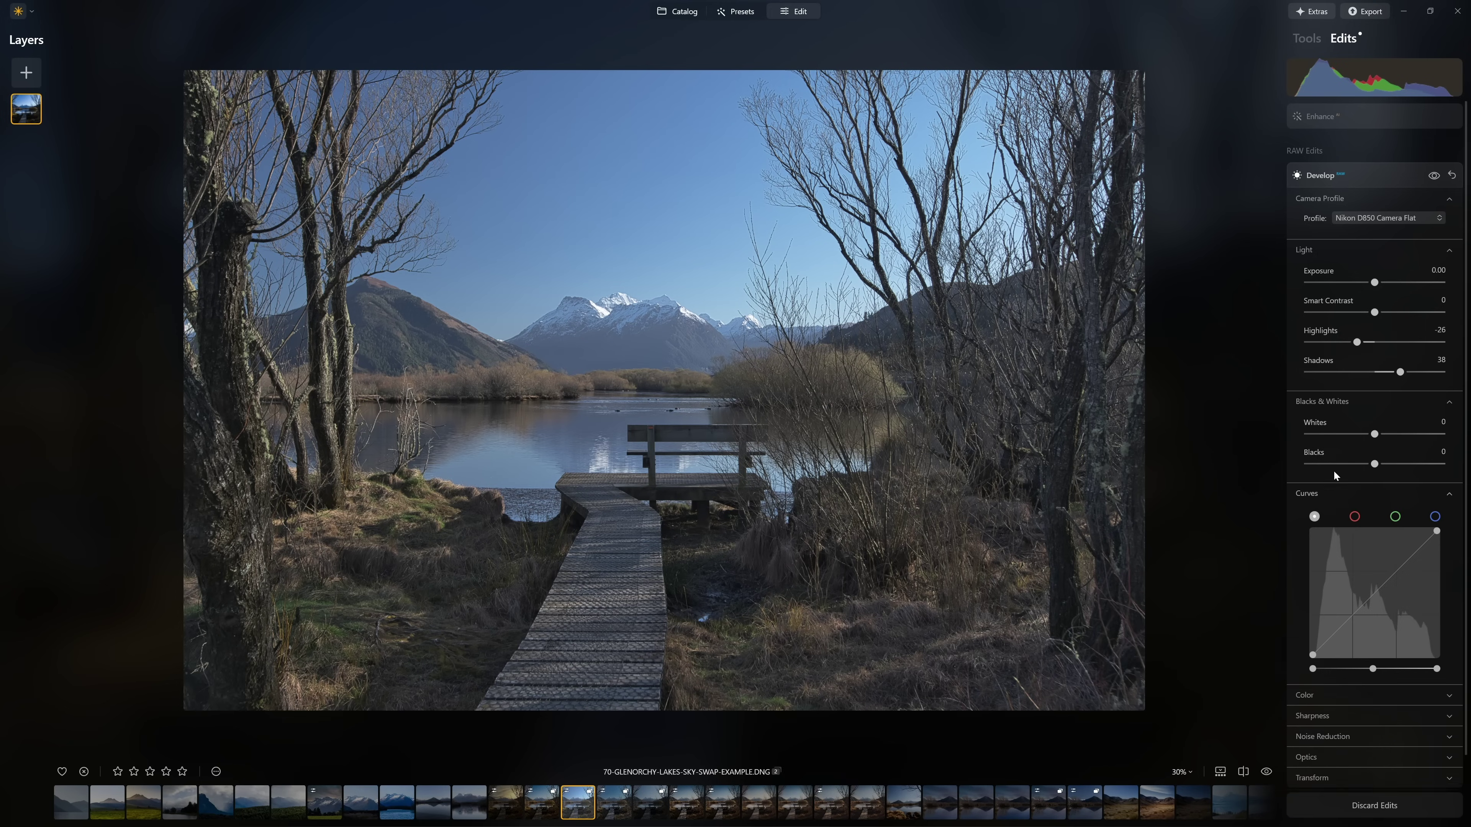
mouse_move(1436, 490)
left_mouse_down()
mouse_move(1433, 518)
mouse_move(1414, 510)
mouse_move(1448, 484)
mouse_move(1430, 492)
left_mouse_up()
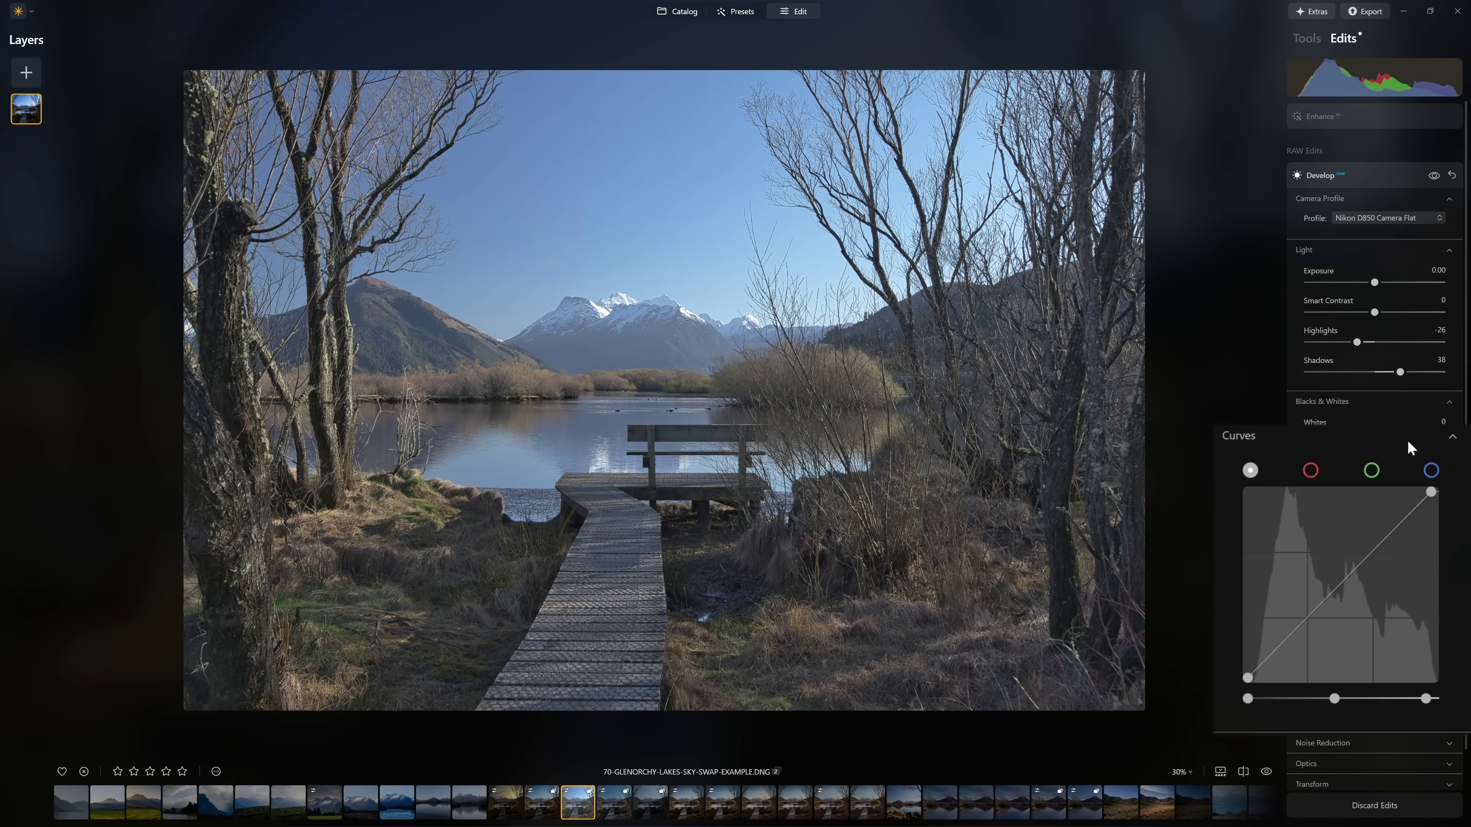
left_click_drag(1429, 491, 1334, 490)
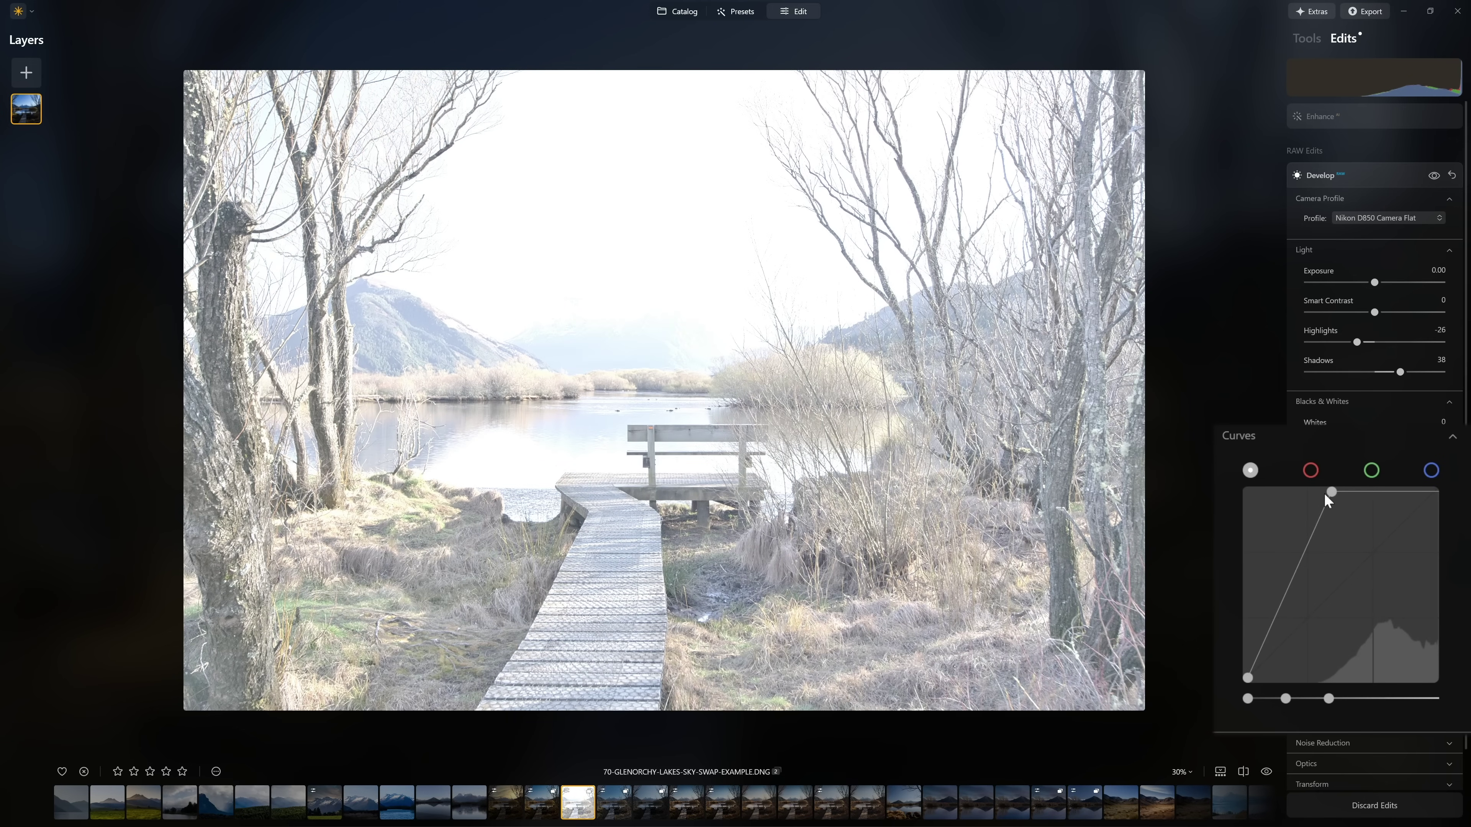
left_click_drag(1325, 493, 1392, 487)
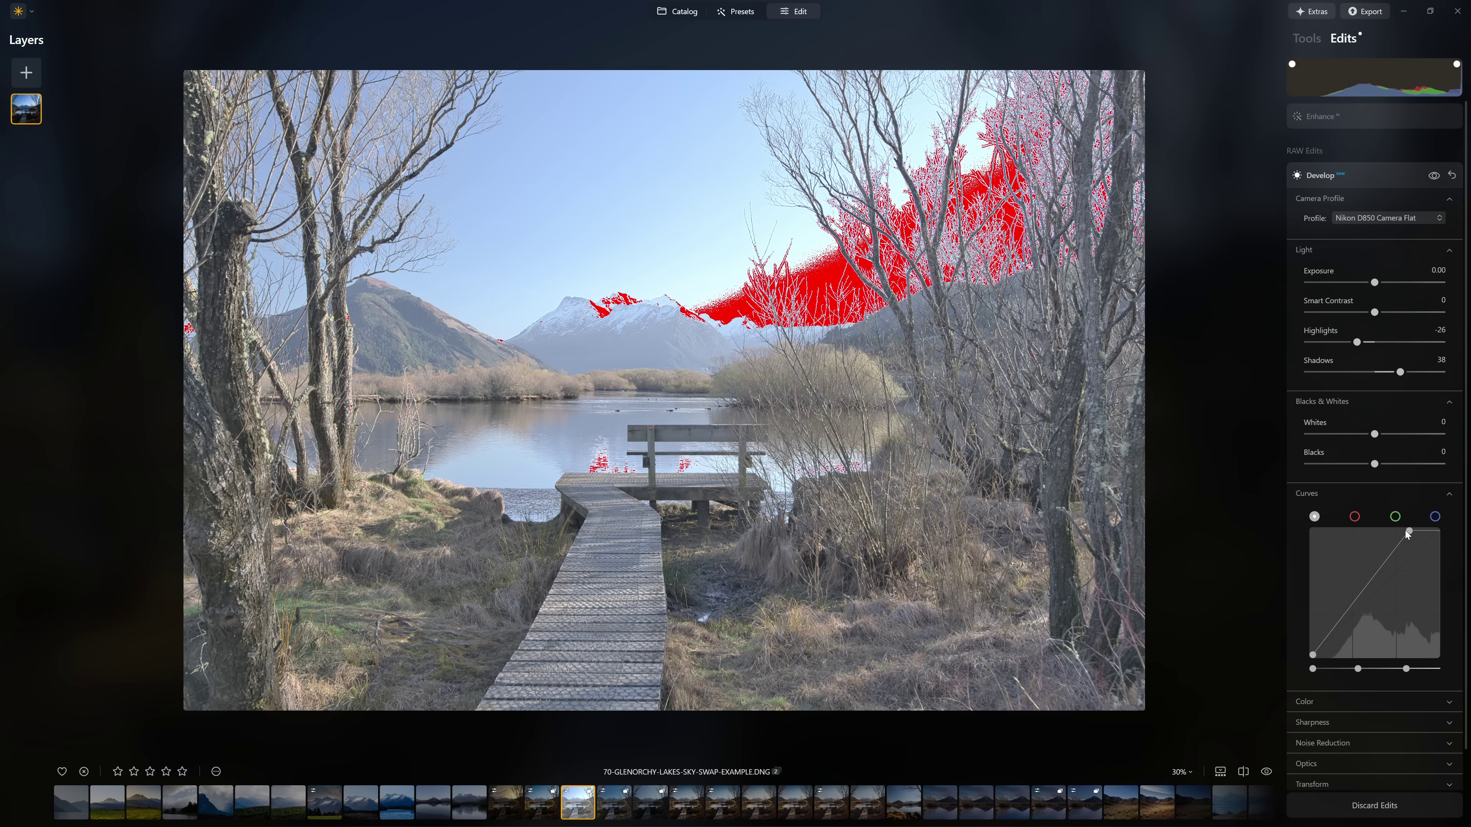
left_click_drag(1410, 533, 1437, 531)
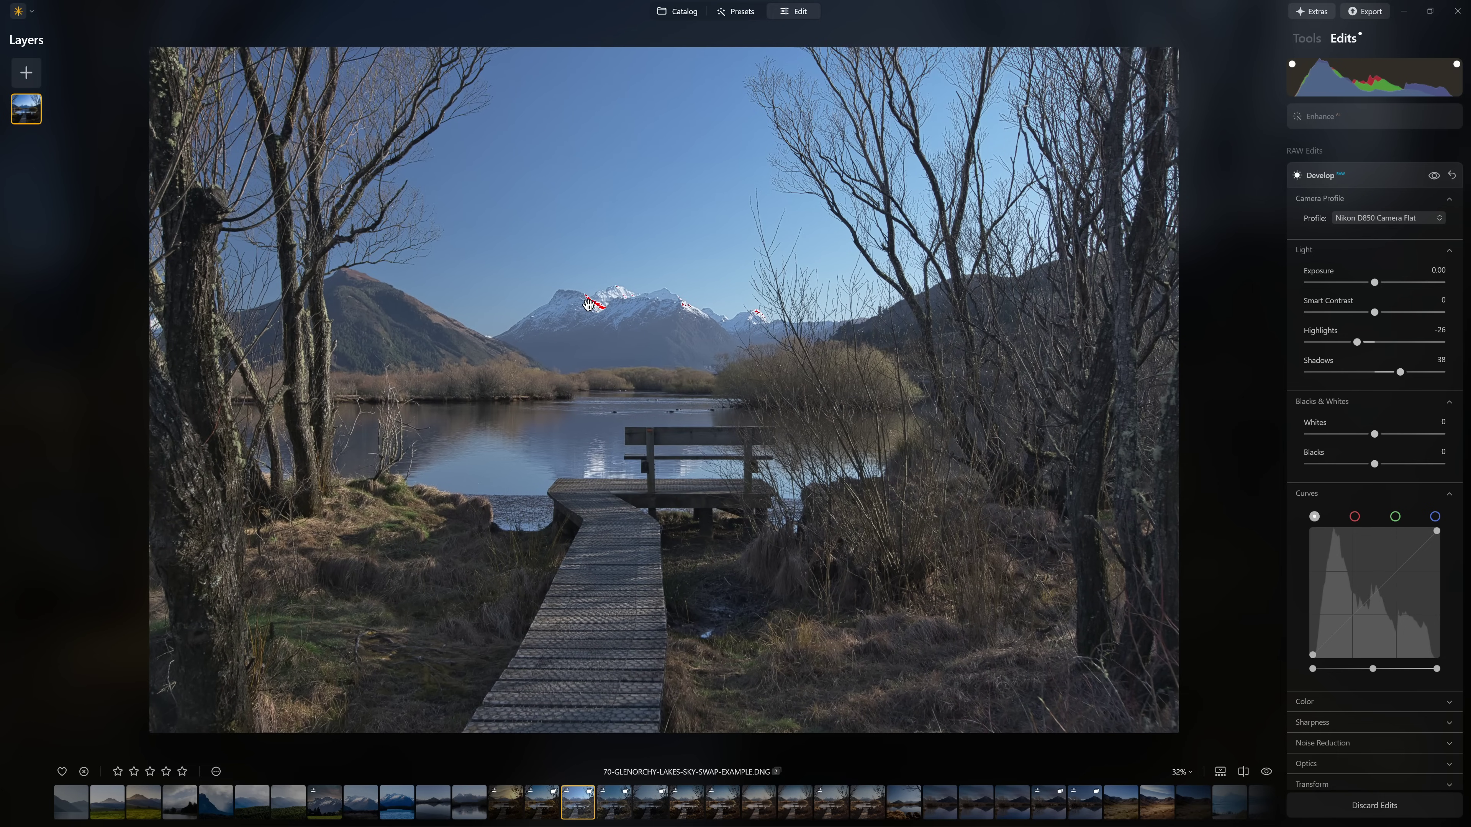
Pull the RGB curve's white point slightly inward while checking highlight clipping on the snowy peaks at 100% zoom
left_click(590, 304)
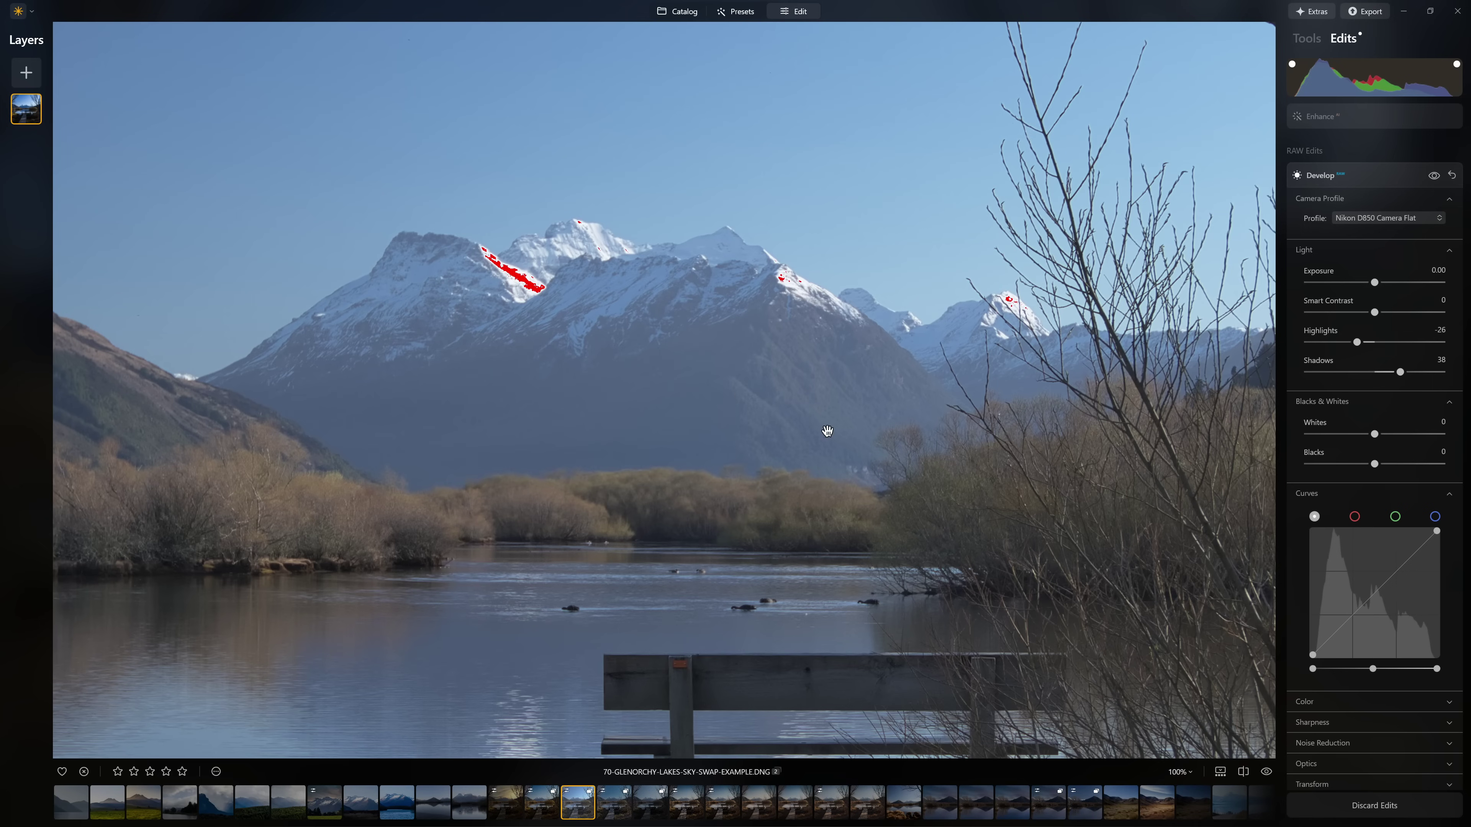
left_click_drag(1438, 534, 1434, 534)
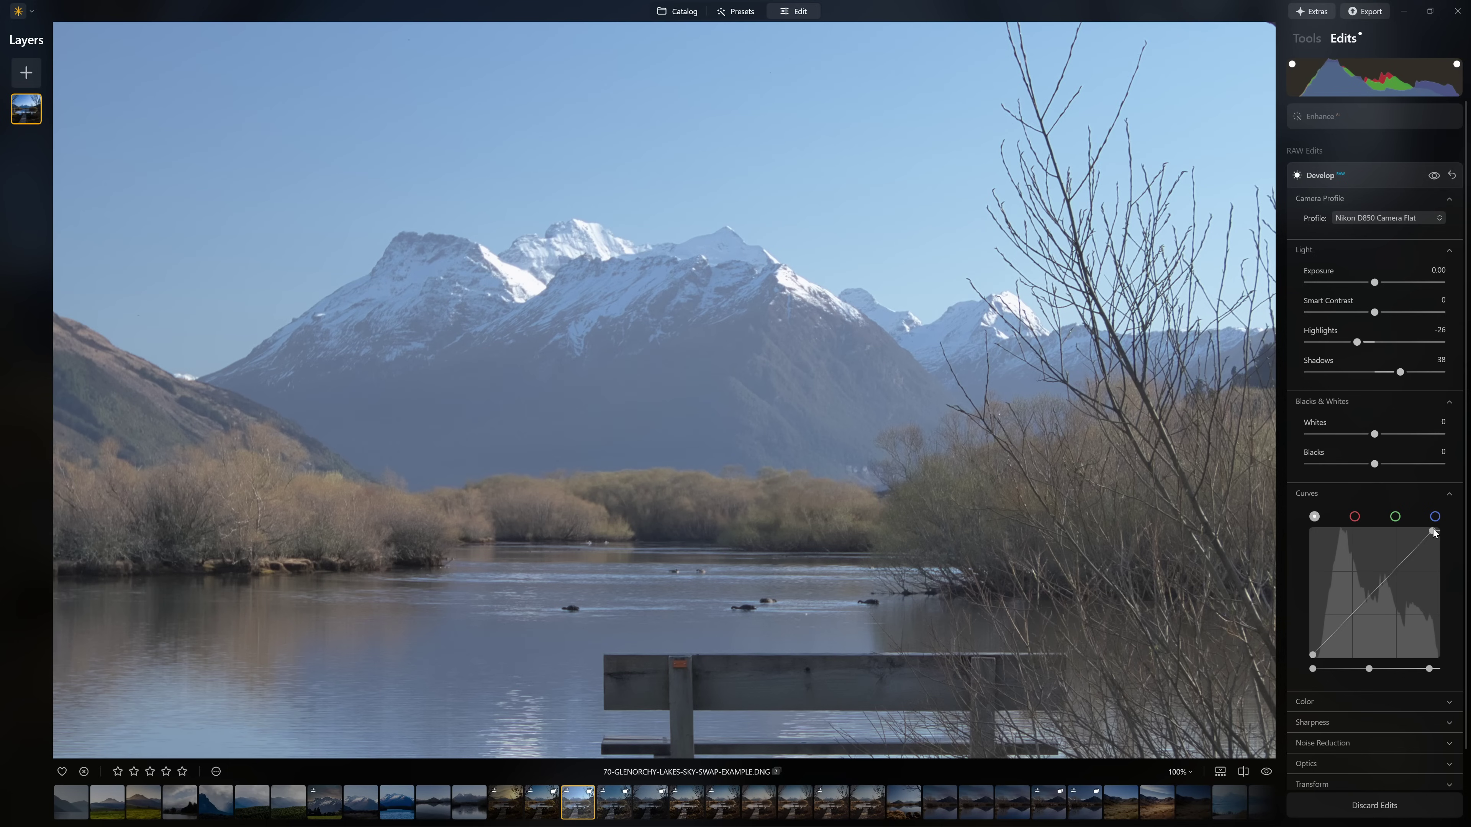
left_click_drag(1433, 533, 1432, 533)
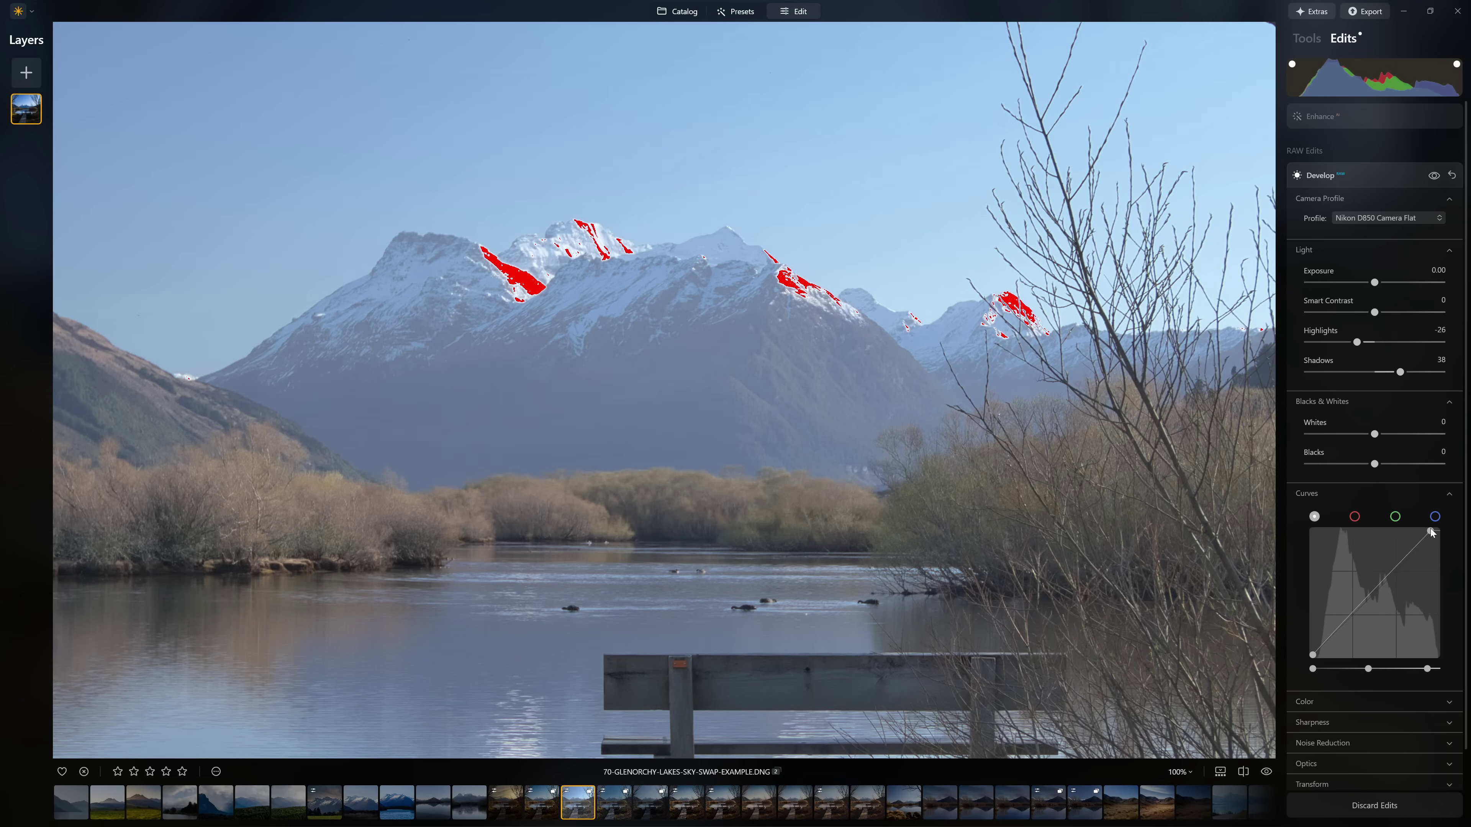
key("ctrl+0")
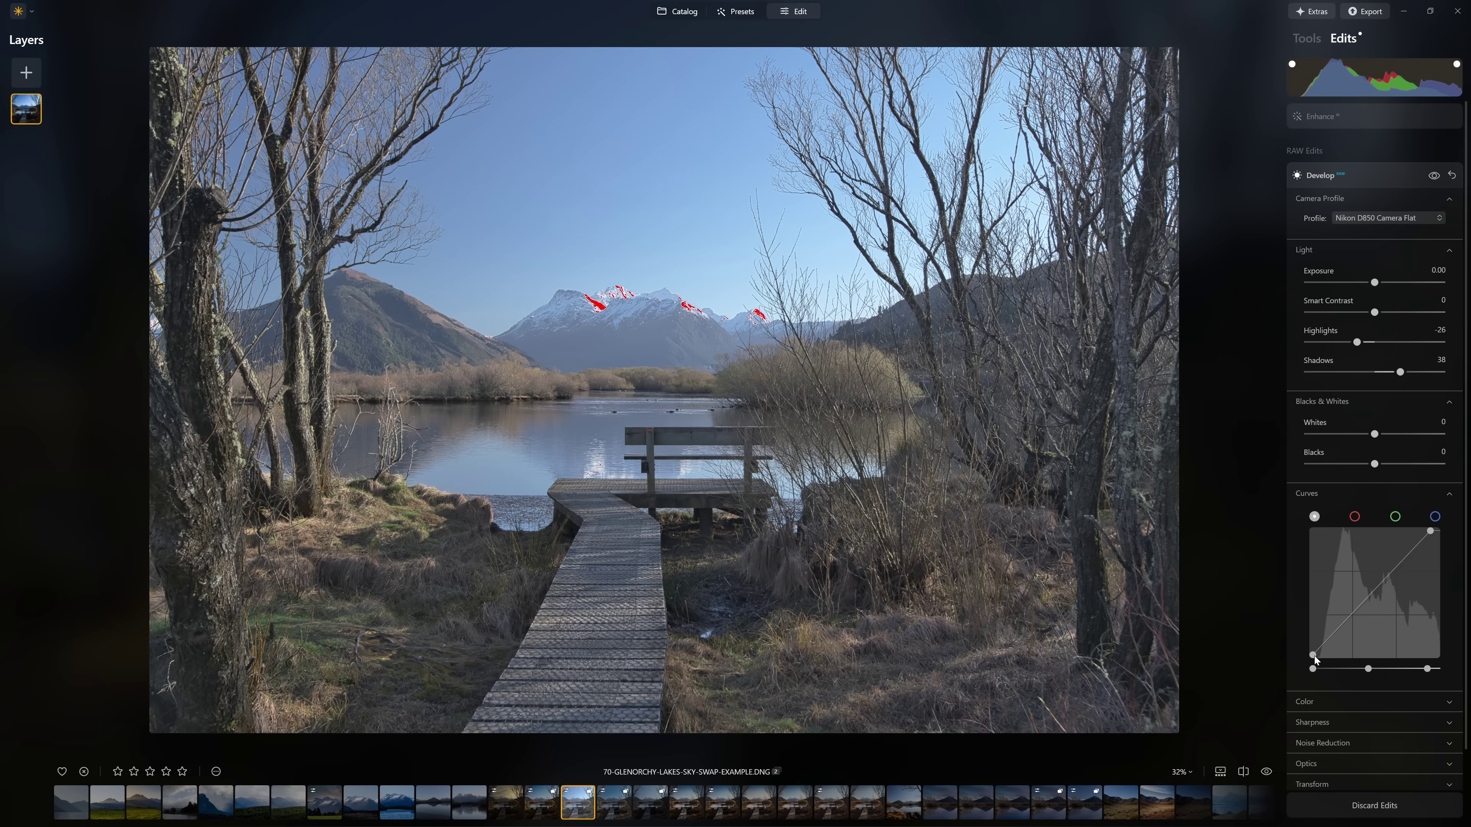
Shift the RGB curve's black point slightly inward, and inspect the clipped shadows beneath the bushes and the highlights on the peaks
mouse_move(1314, 657)
left_mouse_down()
mouse_move(1334, 661)
mouse_move(1314, 661)
left_mouse_up()
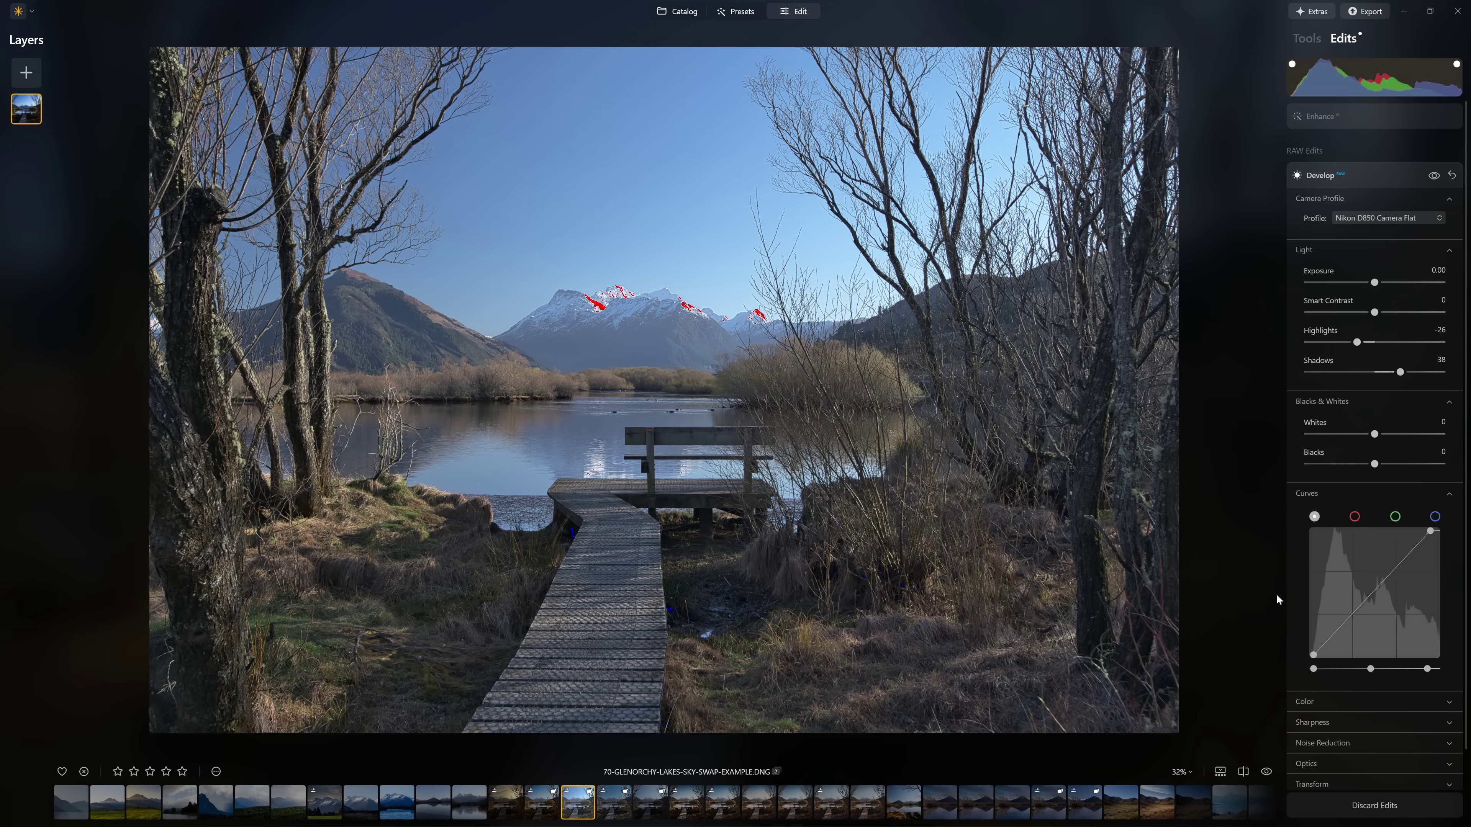
left_click(921, 597)
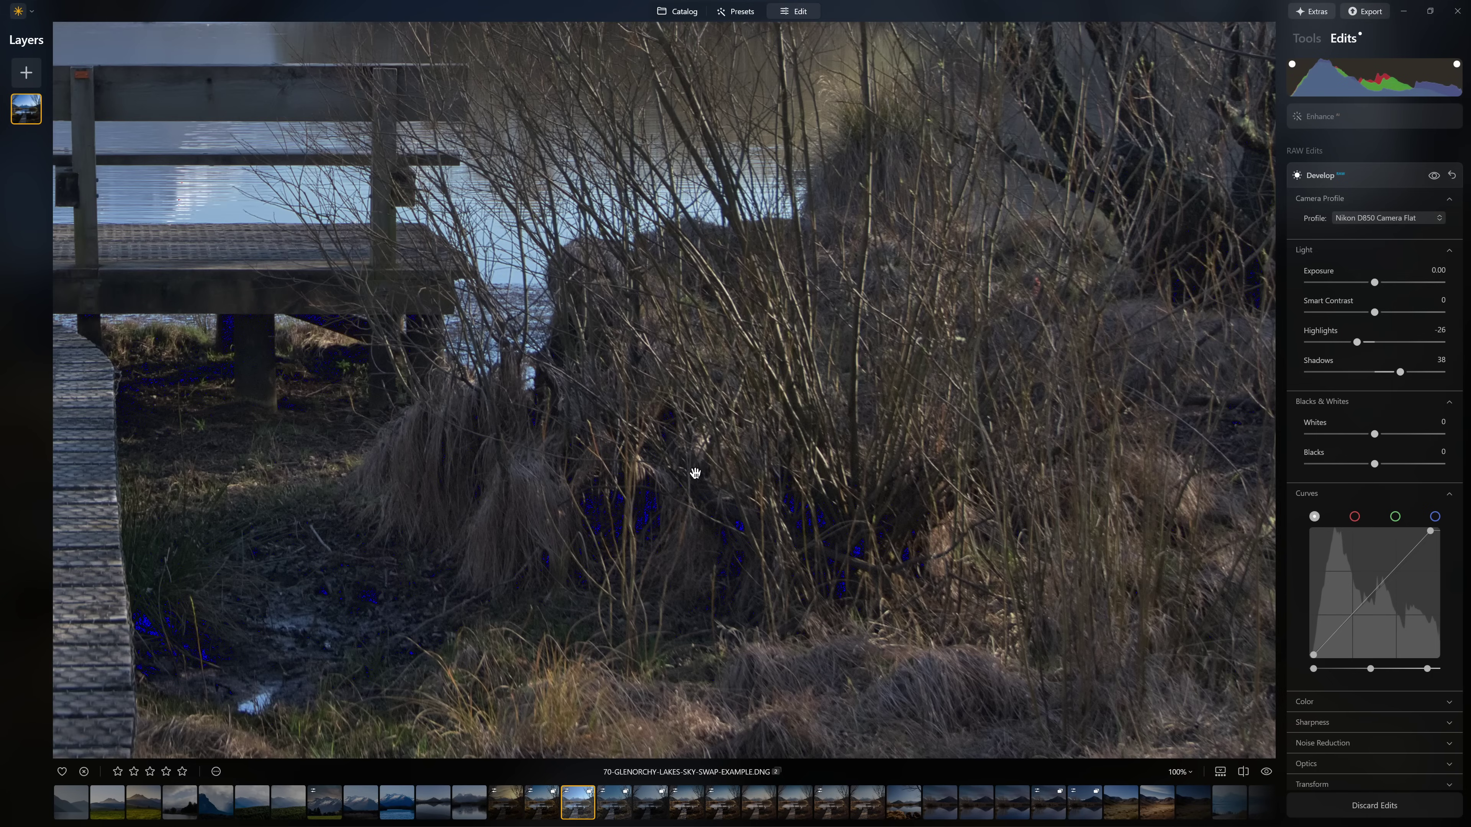
left_click(670, 543)
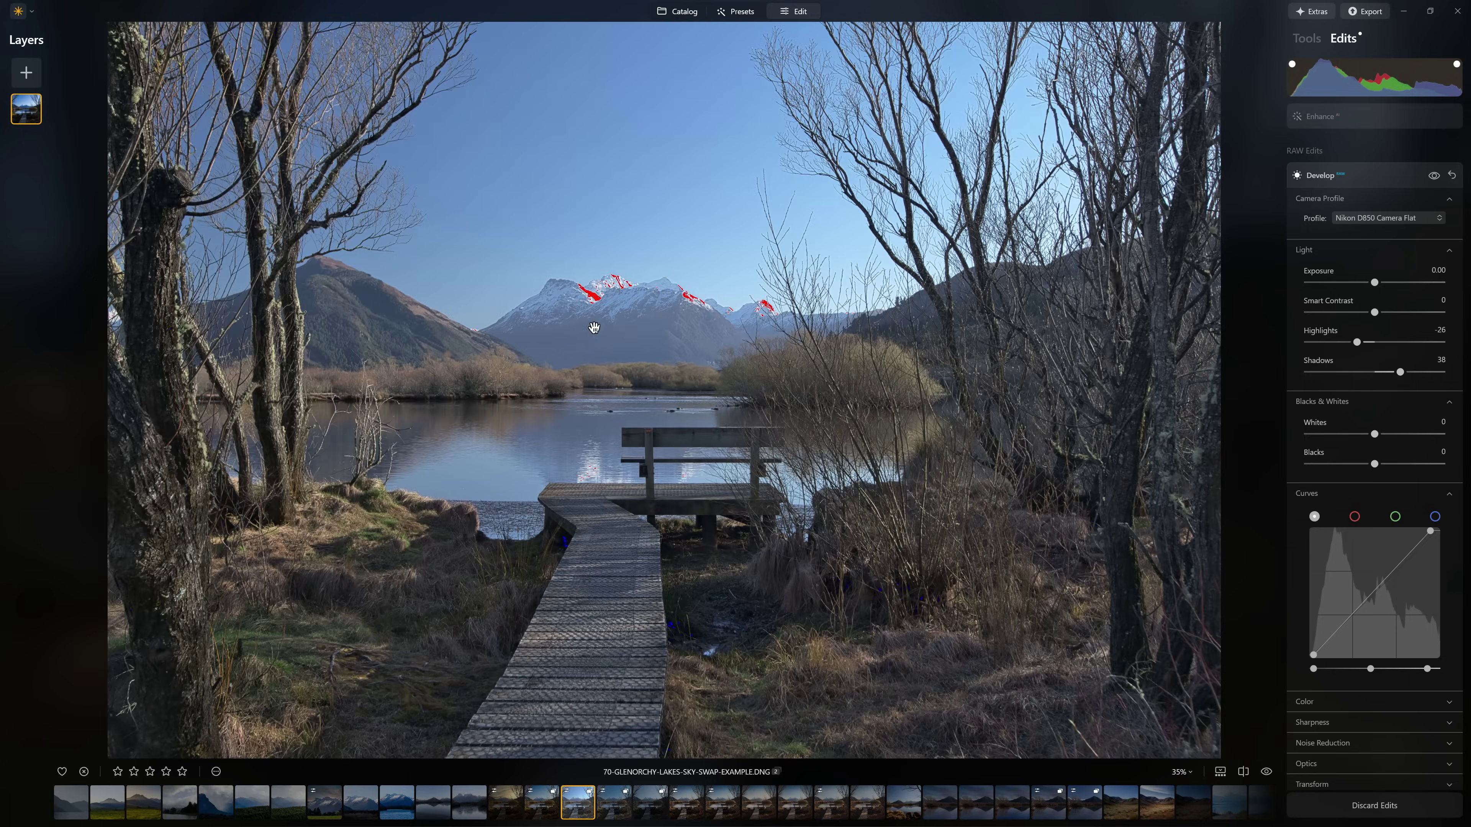
scroll(573, 263, "up", 6)
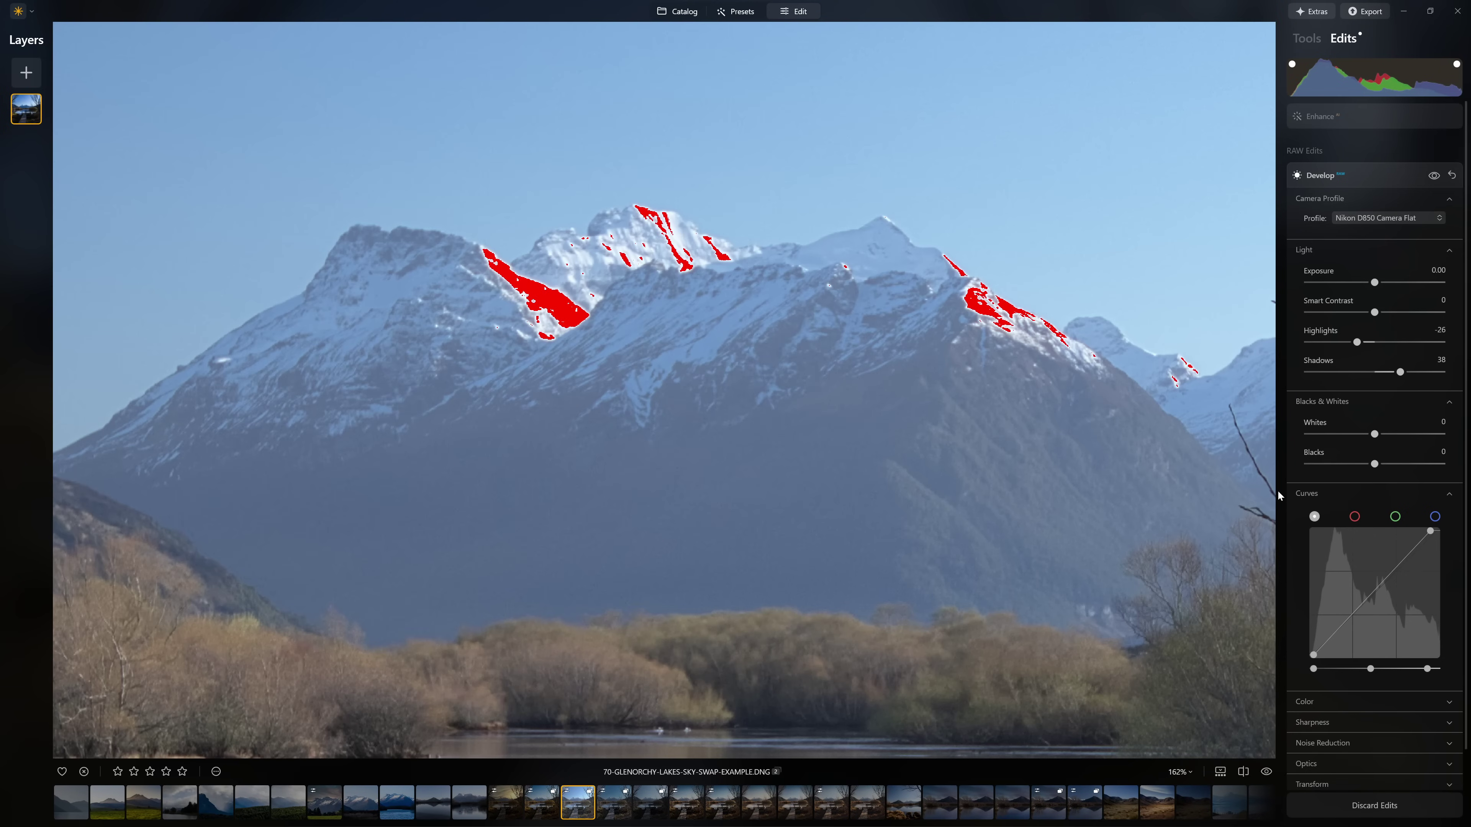
left_click(1043, 340)
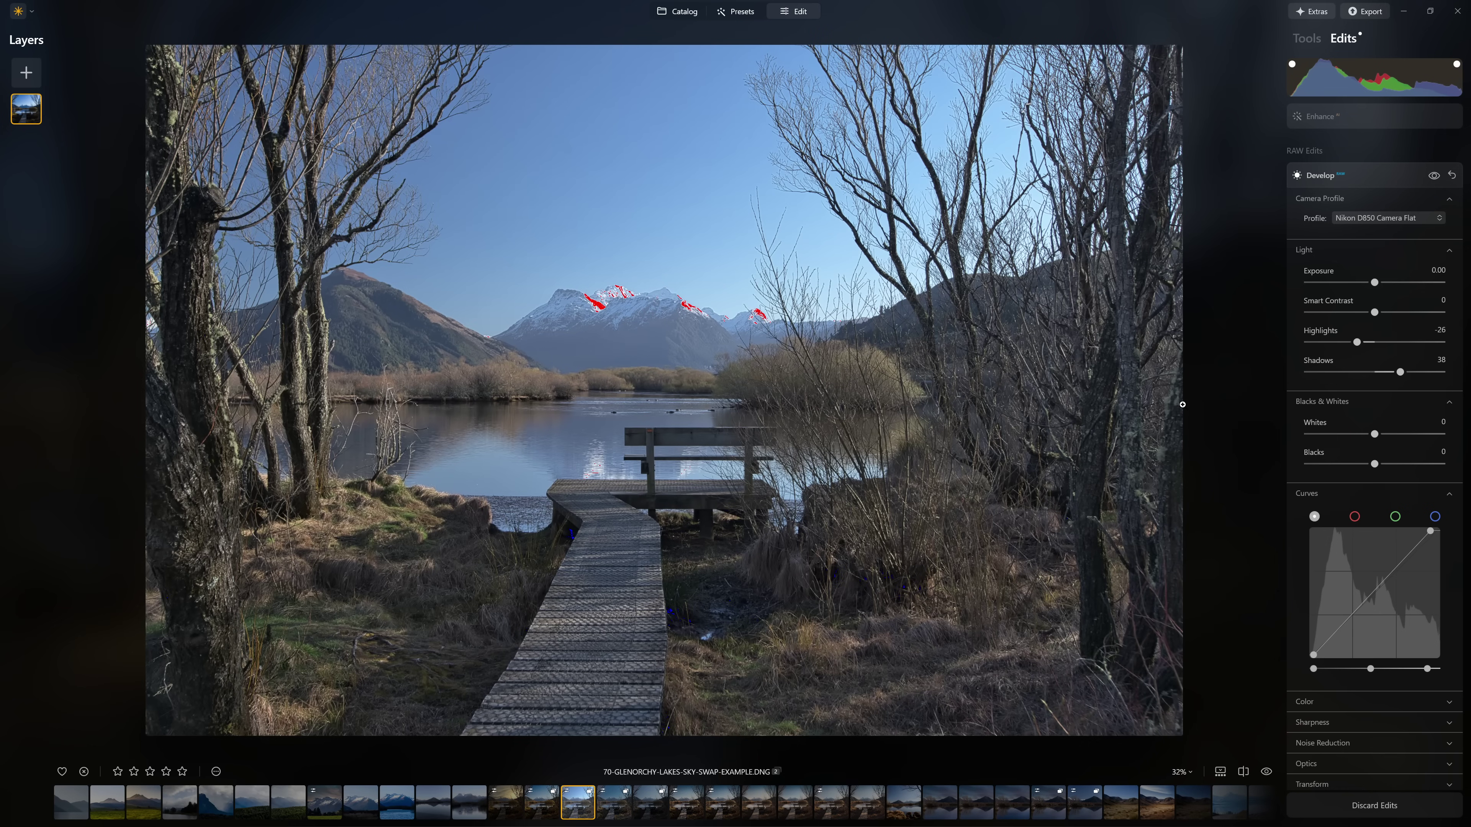
Compare the tone-adjusted photo with the unedited original several times
key("backslash")
key("backslash")
key("backslash")
key("backslash")
key("backslash")
key("backslash")
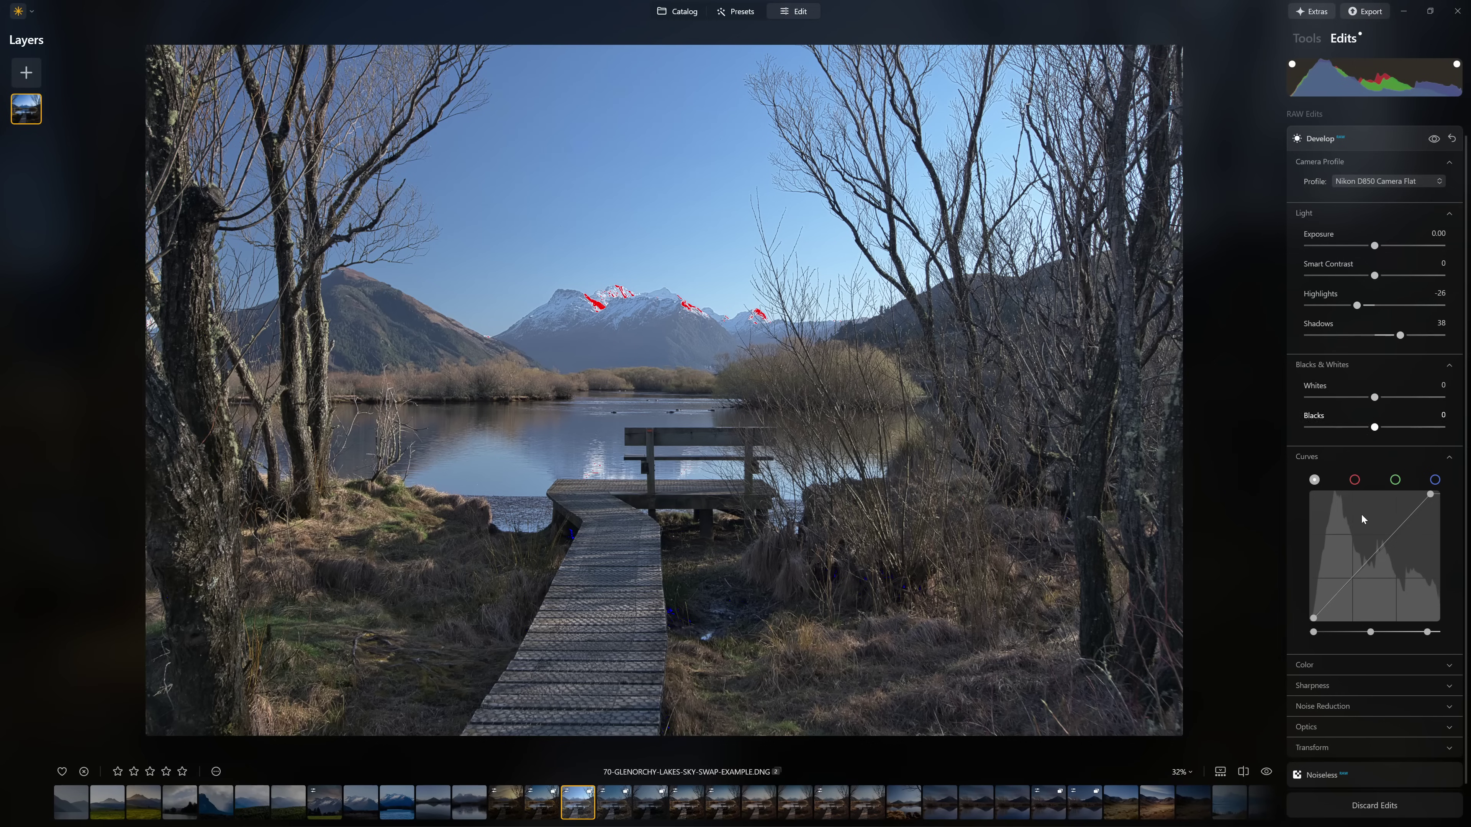
Try the colour Temperature at 50000 and 5904, and set it to 5219
scroll(1368, 673, "down", 2)
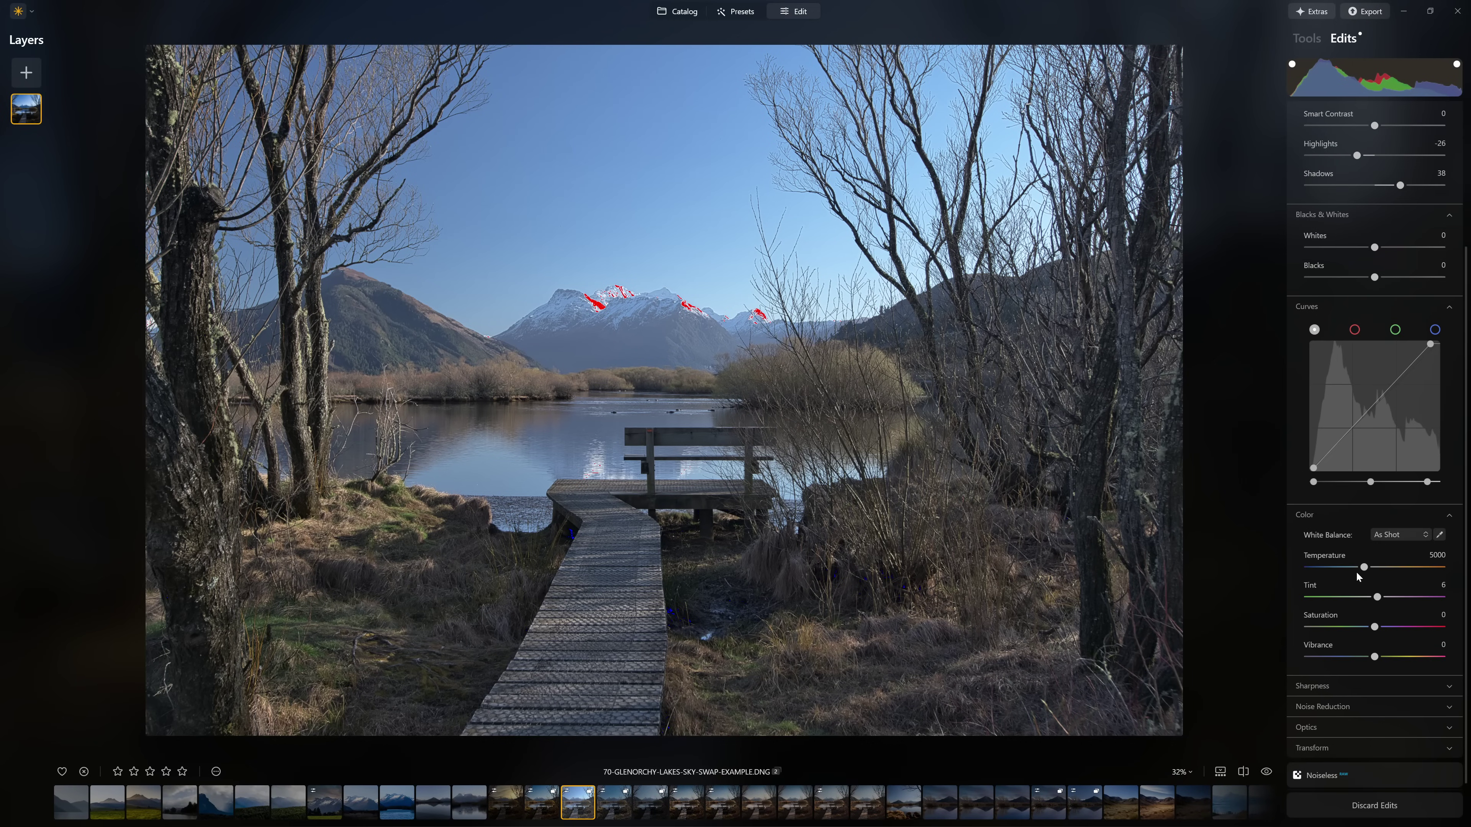
left_click_drag(1364, 569, 1455, 581)
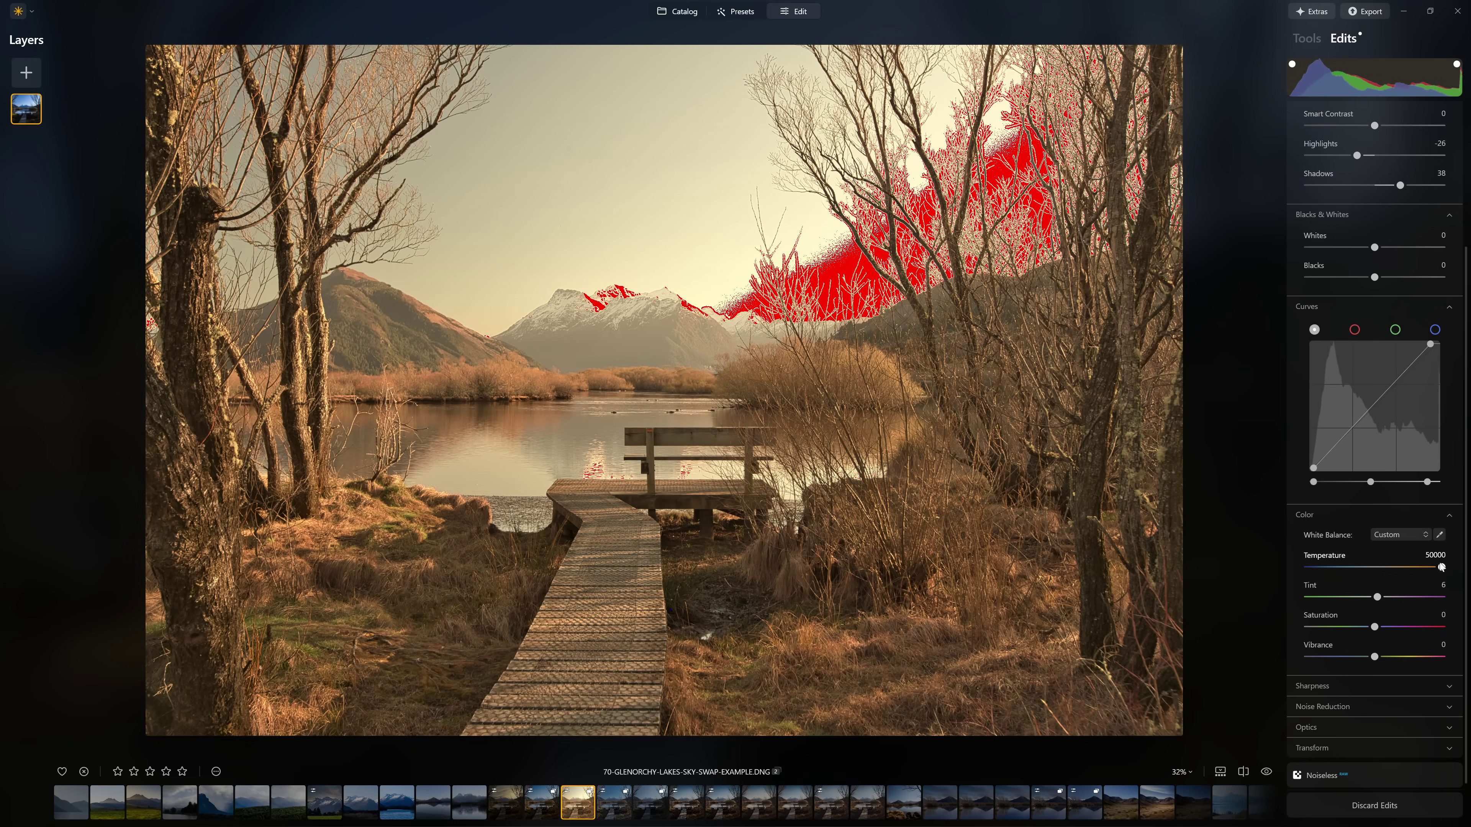
left_click_drag(1441, 572, 1372, 573)
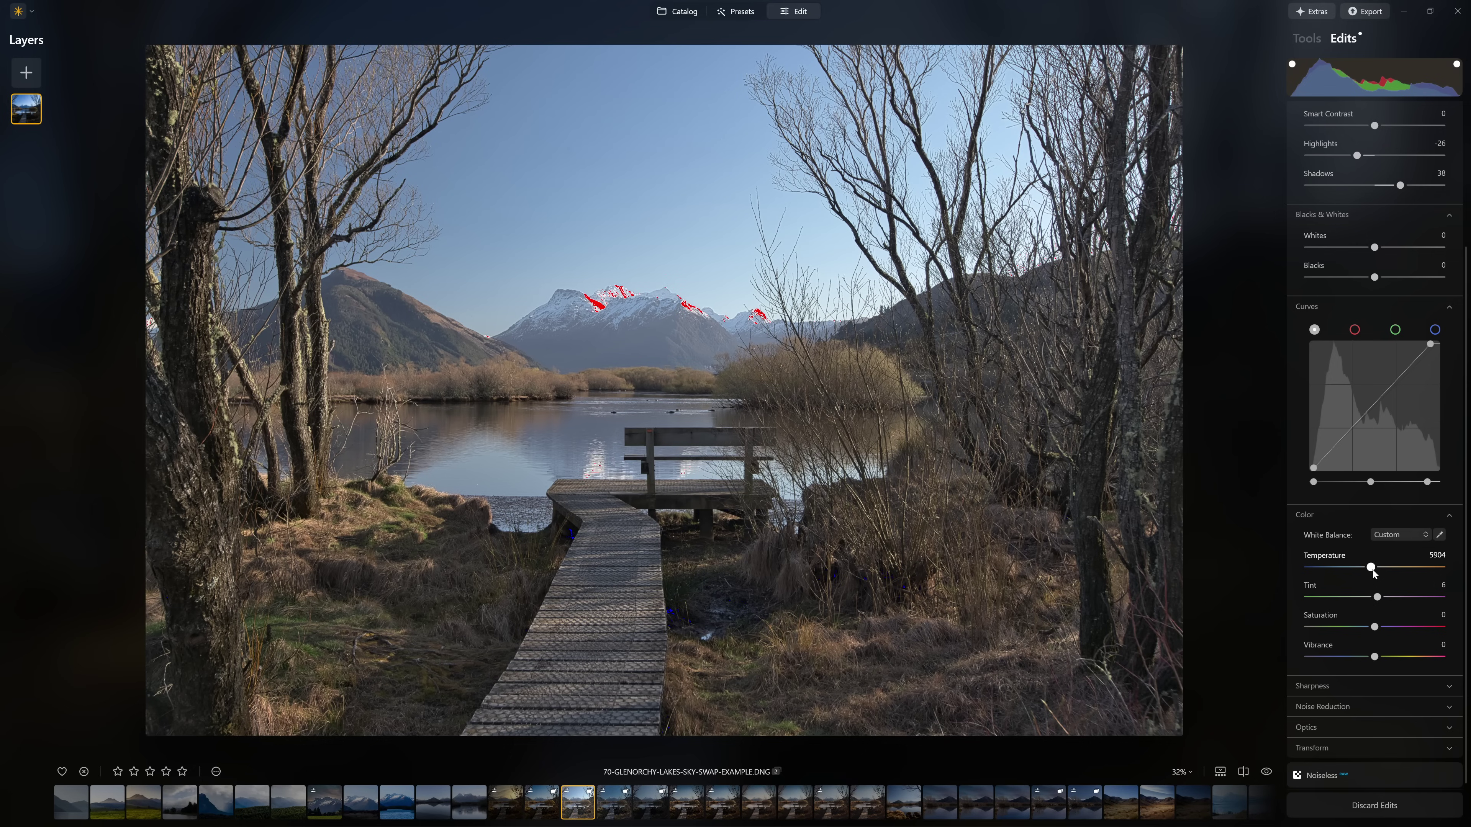
left_click_drag(1370, 571, 1366, 574)
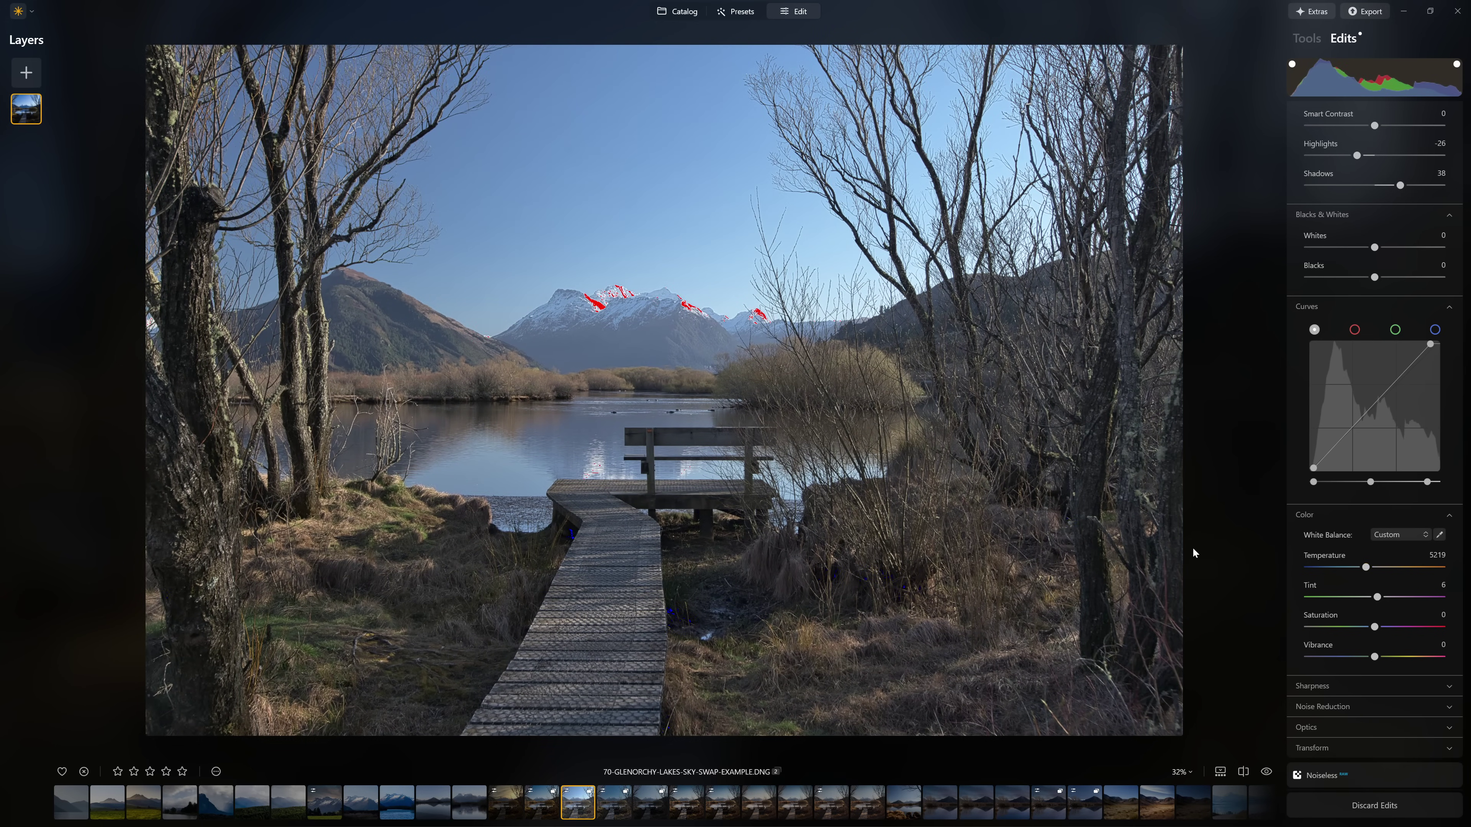
Try Saturation at 27 and Vibrance at 15, and set Saturation to 17 and Vibrance to 8
left_click(546, 336)
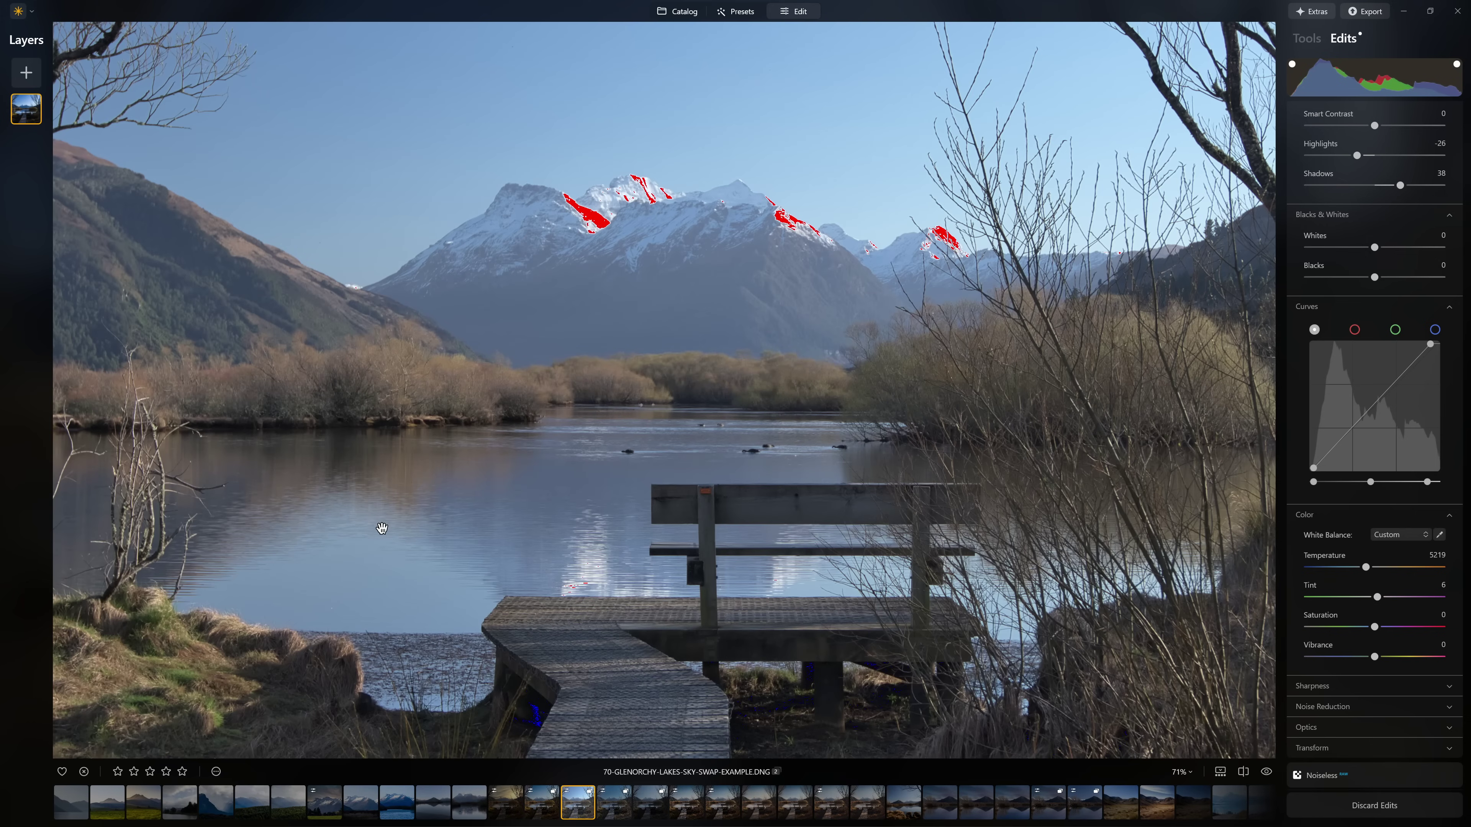
scroll(1146, 520, "down", 2)
scroll(1118, 519, "down", 3)
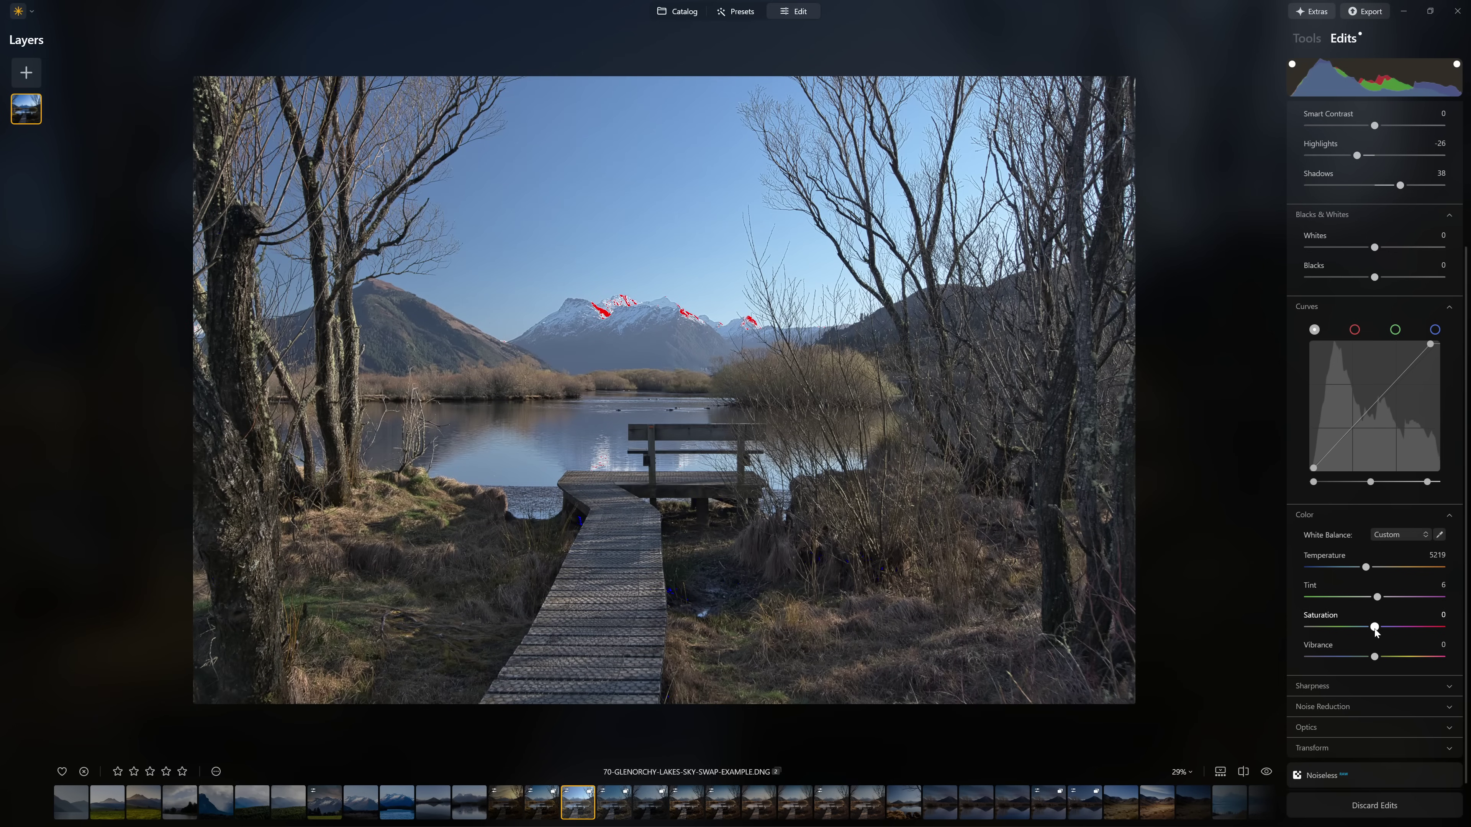
mouse_move(1376, 629)
left_mouse_down()
mouse_move(1400, 630)
mouse_move(1389, 658)
mouse_move(1393, 630)
left_mouse_up()
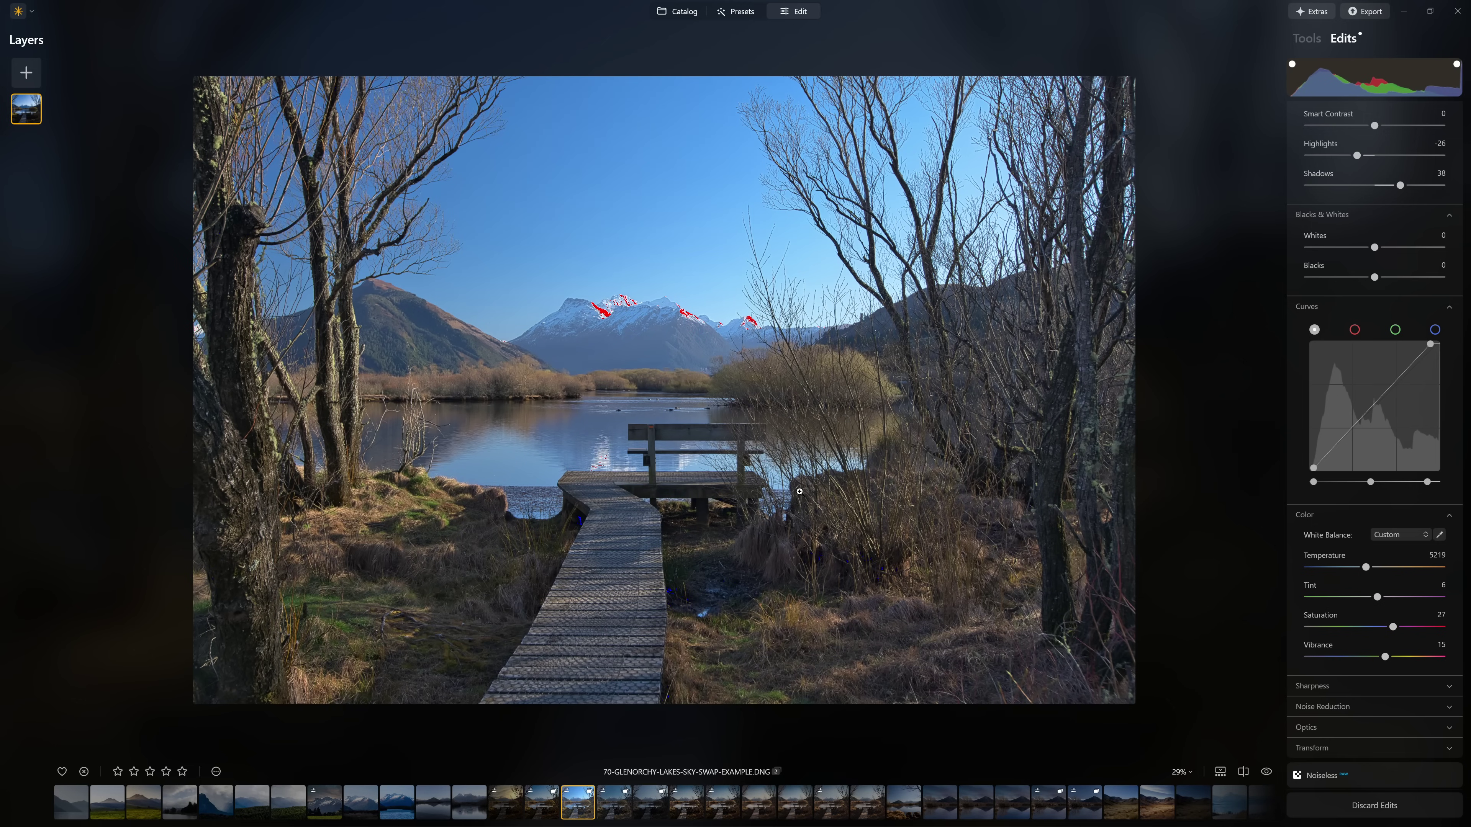
left_click_drag(1393, 628, 1381, 658)
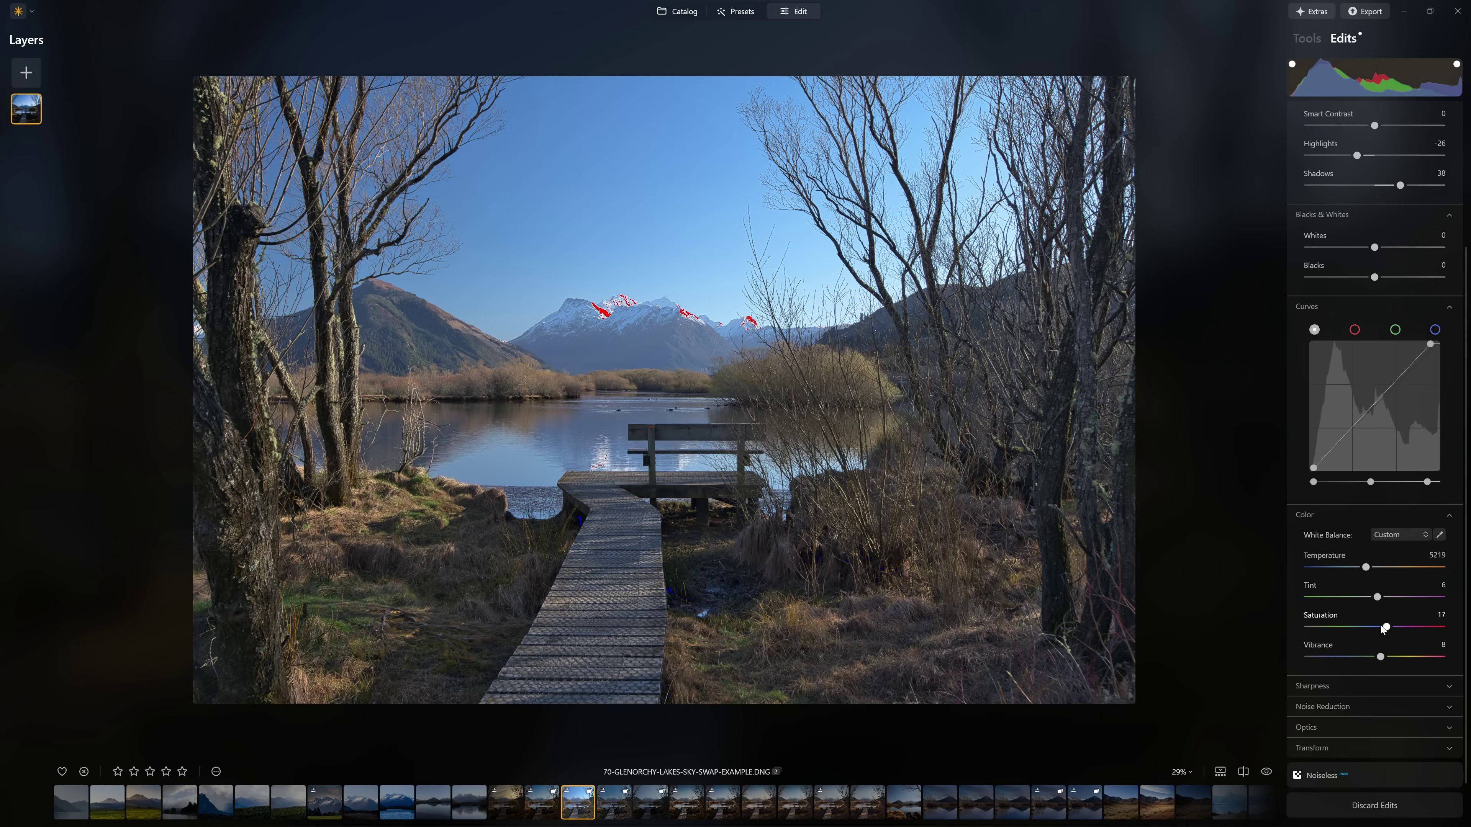
Compare the colour-adjusted photo with its original version repeatedly
key("backslash")
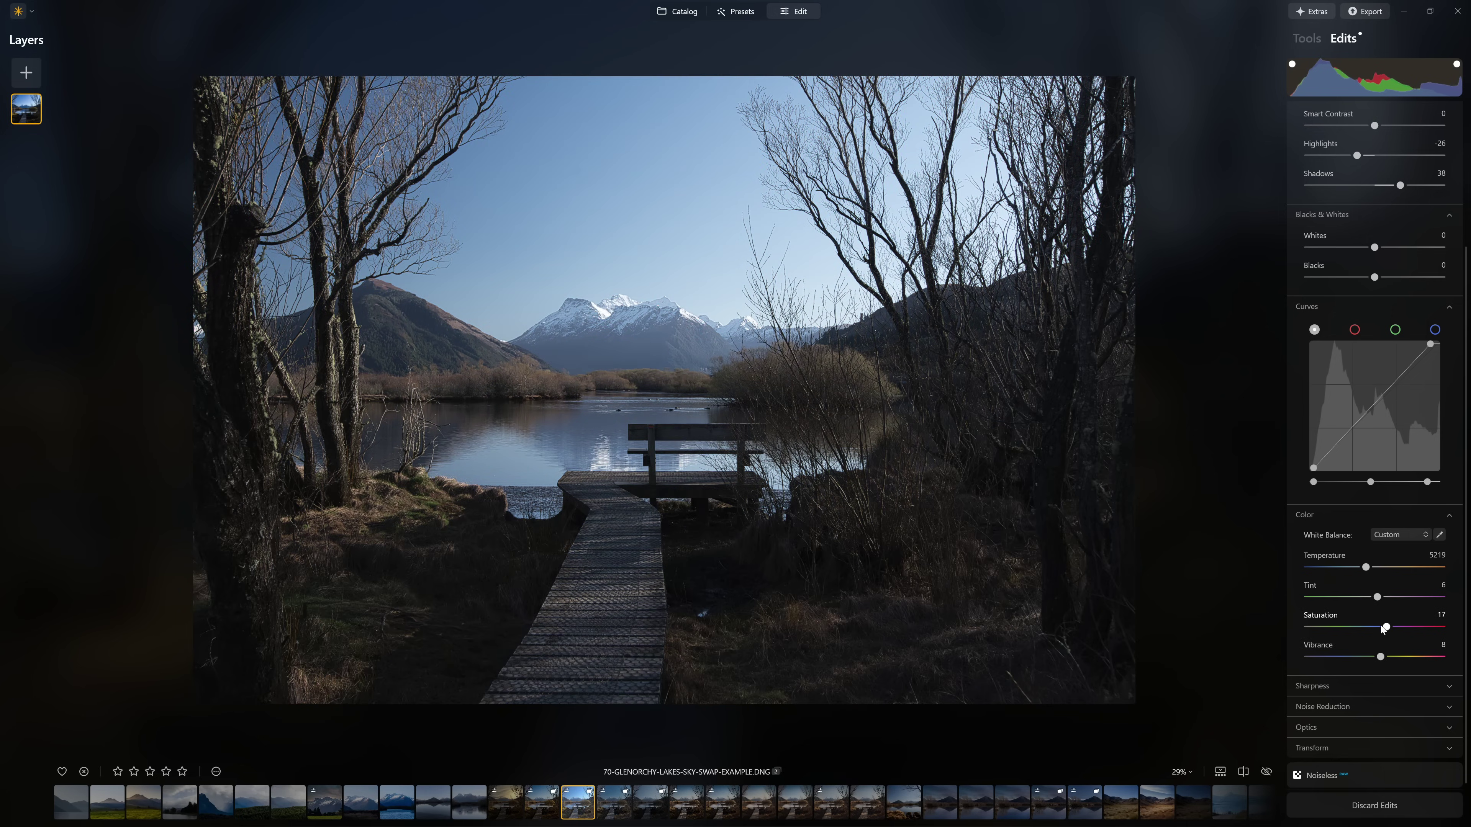
key("backslash")
key("backslash")
key("backslash")
key("backslash")
key("backslash")
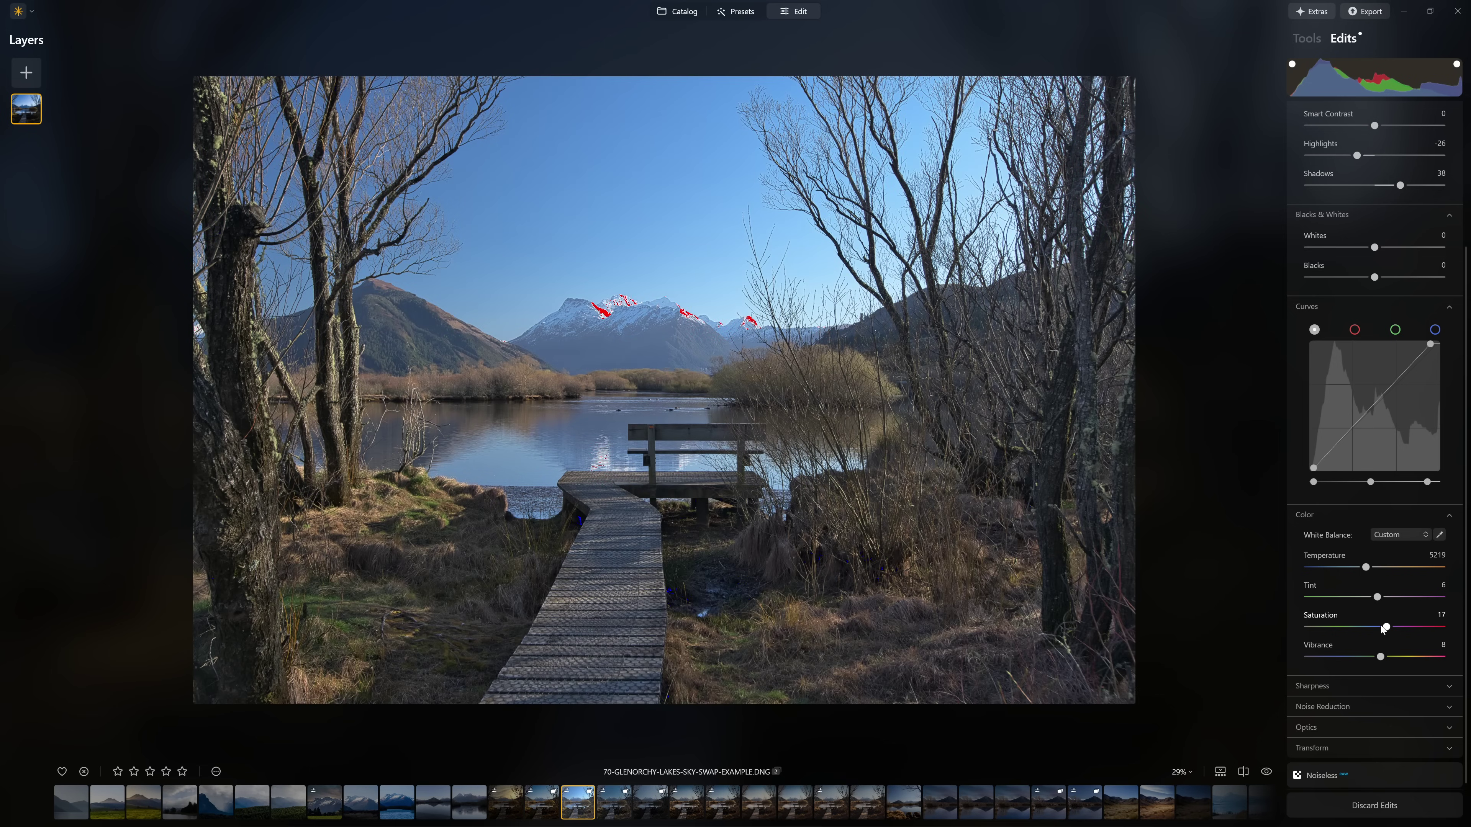
Open the Sharpness settings and examine the fine detail in the distant shoreline, lake and bench at several zoom levels
left_click(1321, 686)
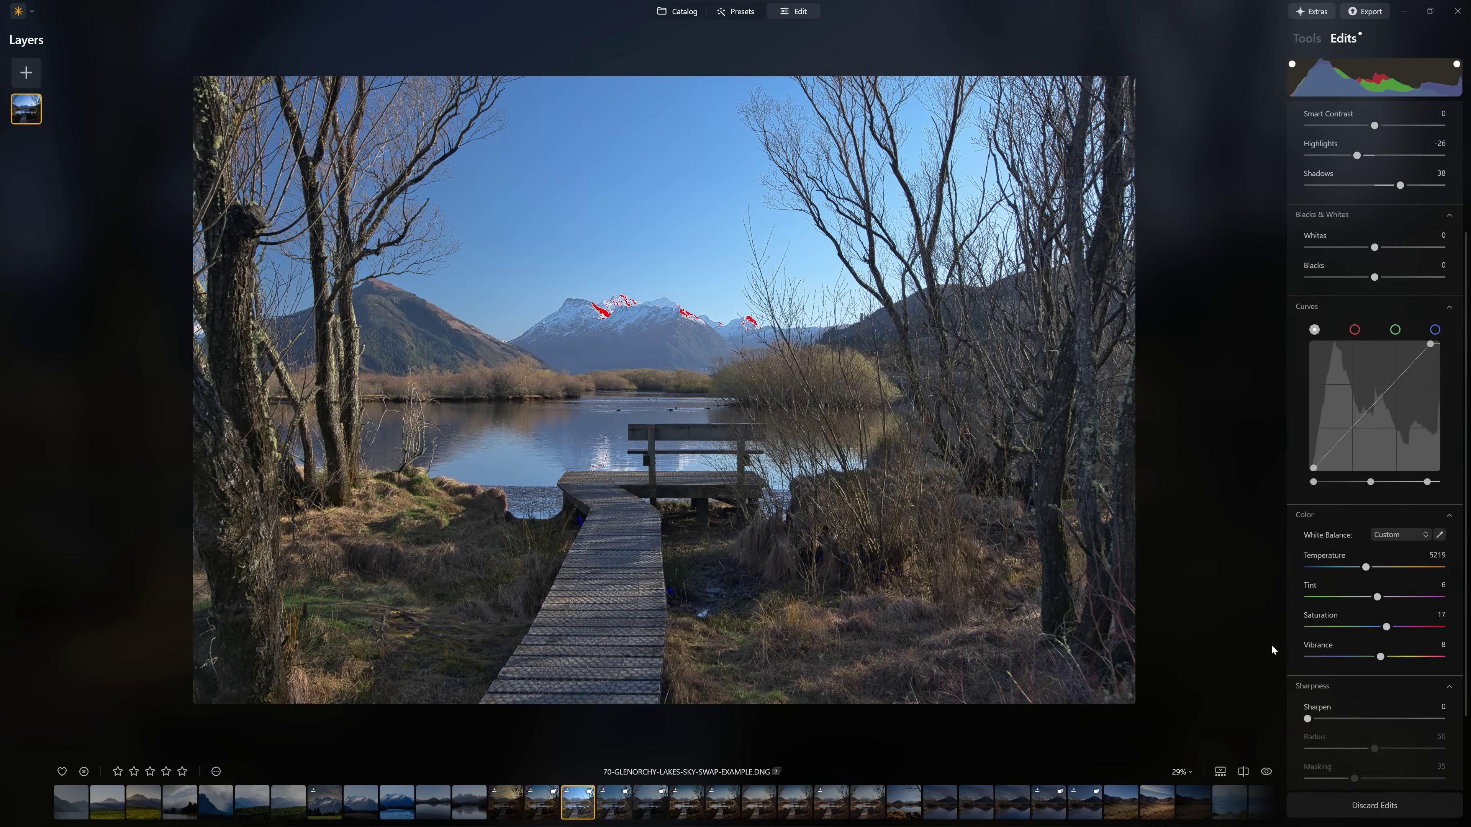
scroll(917, 506, "up", 1)
scroll(917, 506, "up", 3)
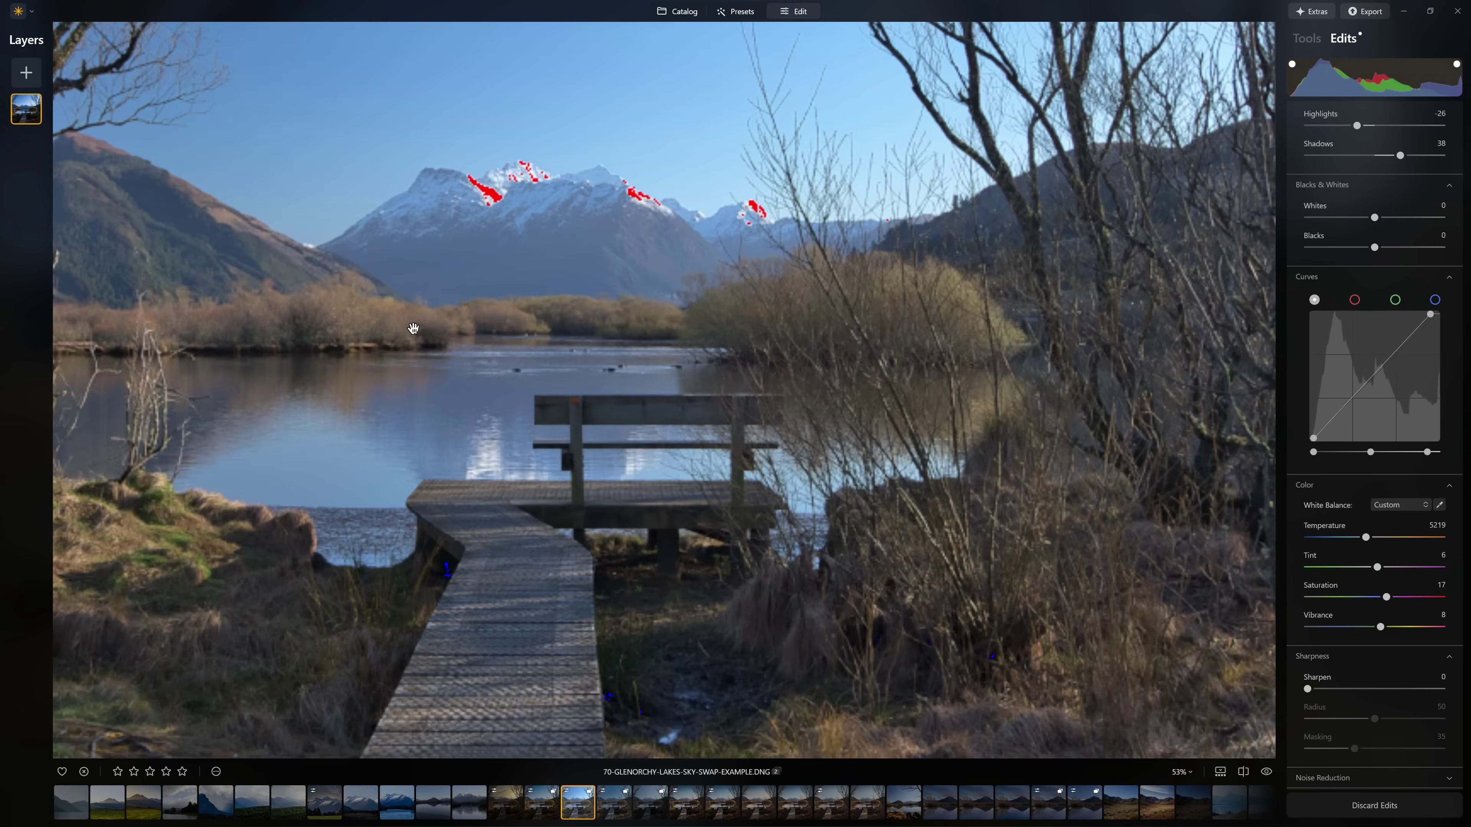
scroll(766, 542, "up", 1)
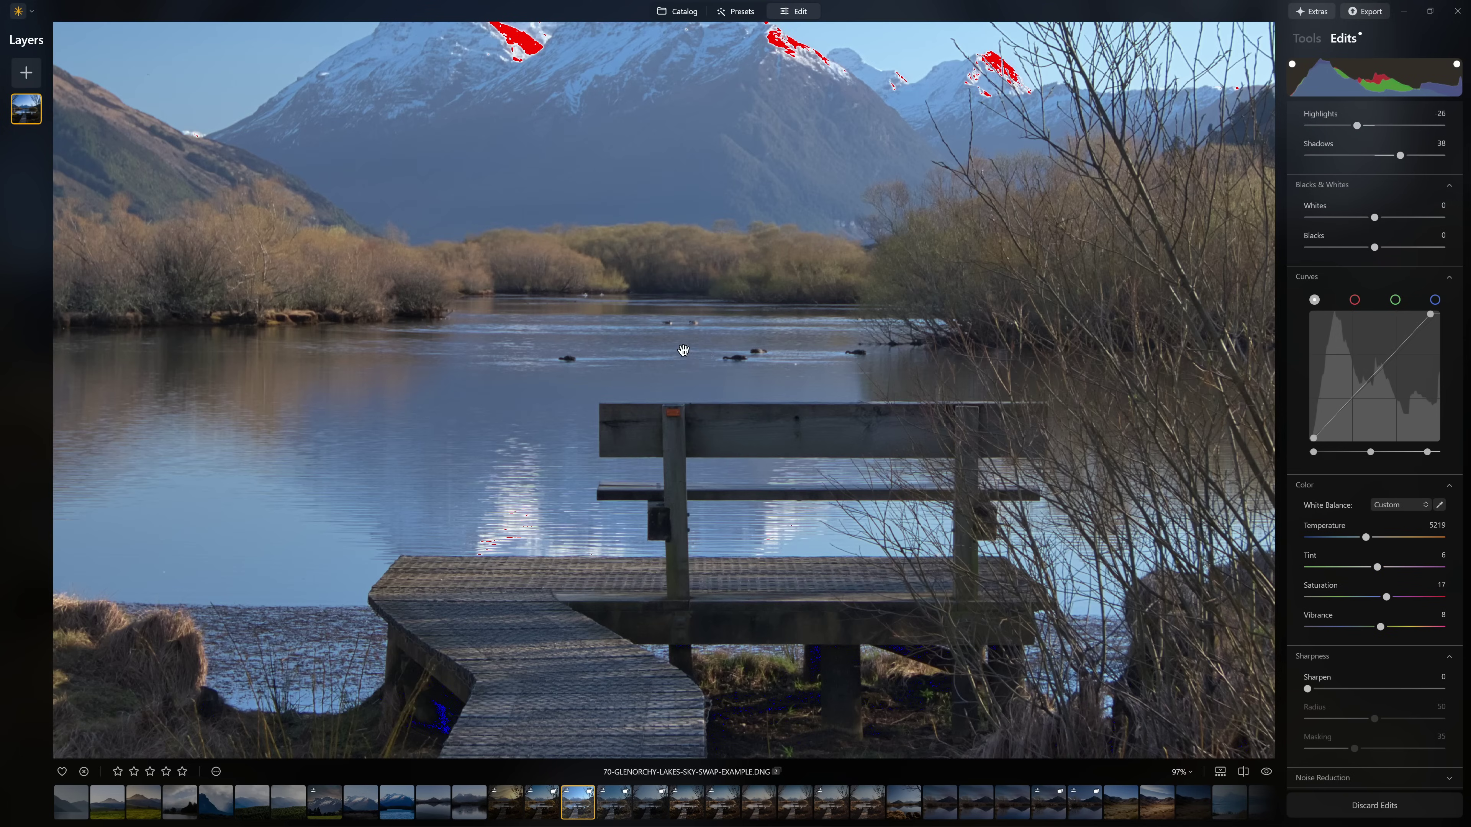
scroll(642, 275, "up", 3)
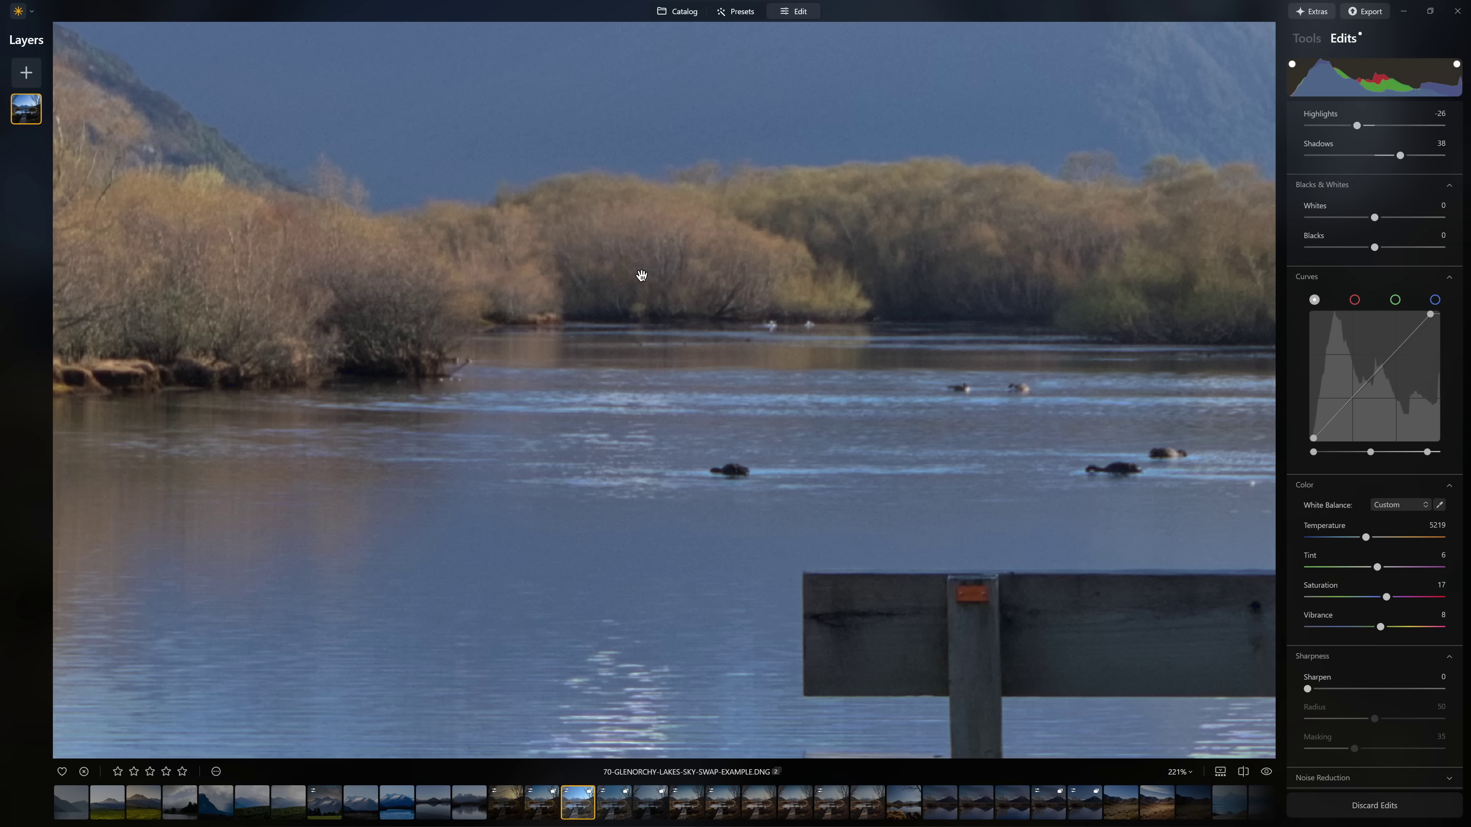
left_click_drag(756, 313, 870, 401)
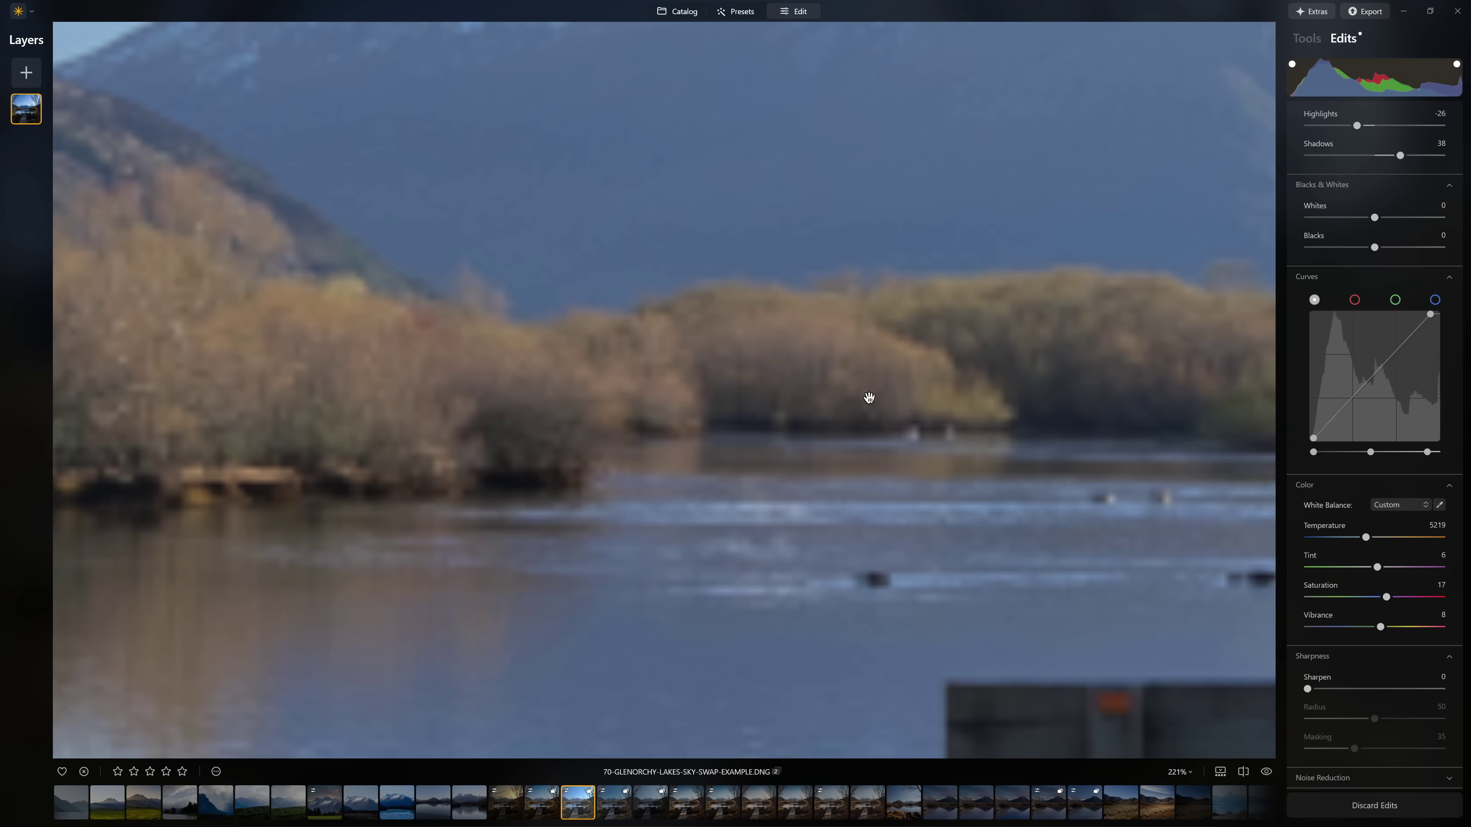
scroll(951, 527, "down", 5)
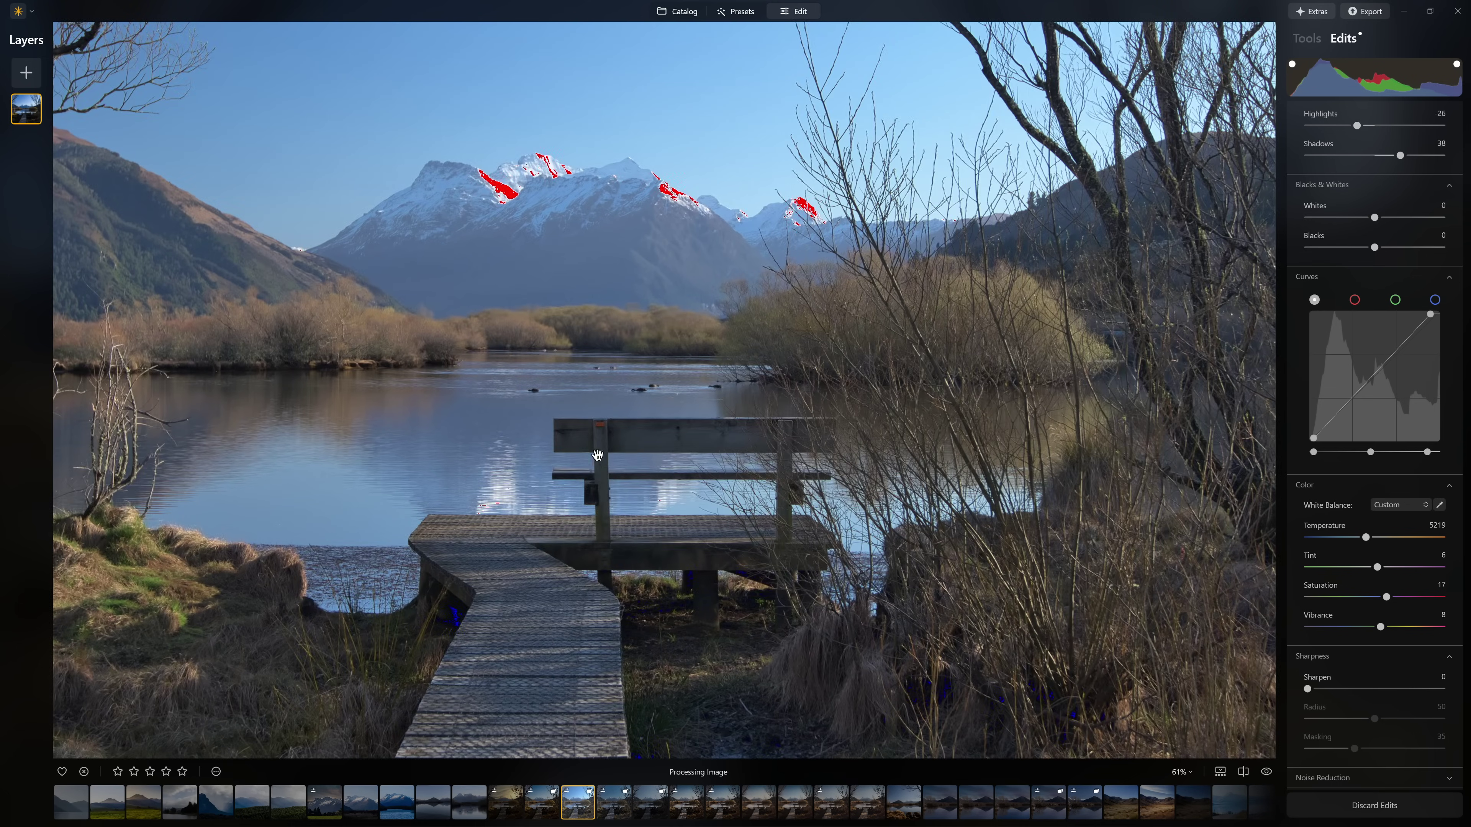
scroll(225, 347, "up", 1)
scroll(225, 347, "up", 1)
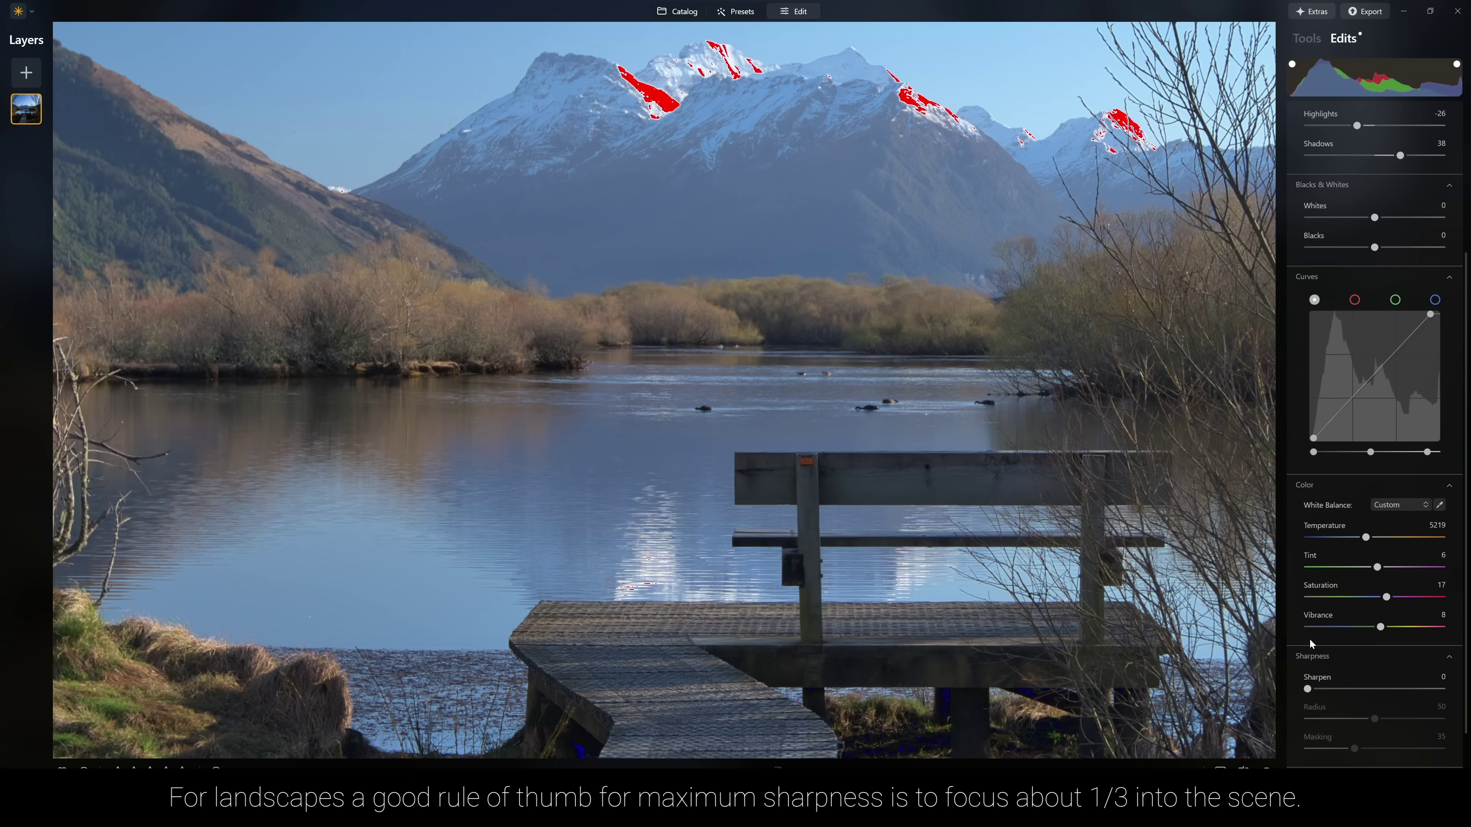
Apply sharpening to the photo, trying Sharpen at 51 and raising it to 100
left_click_drag(1352, 694, 1378, 695)
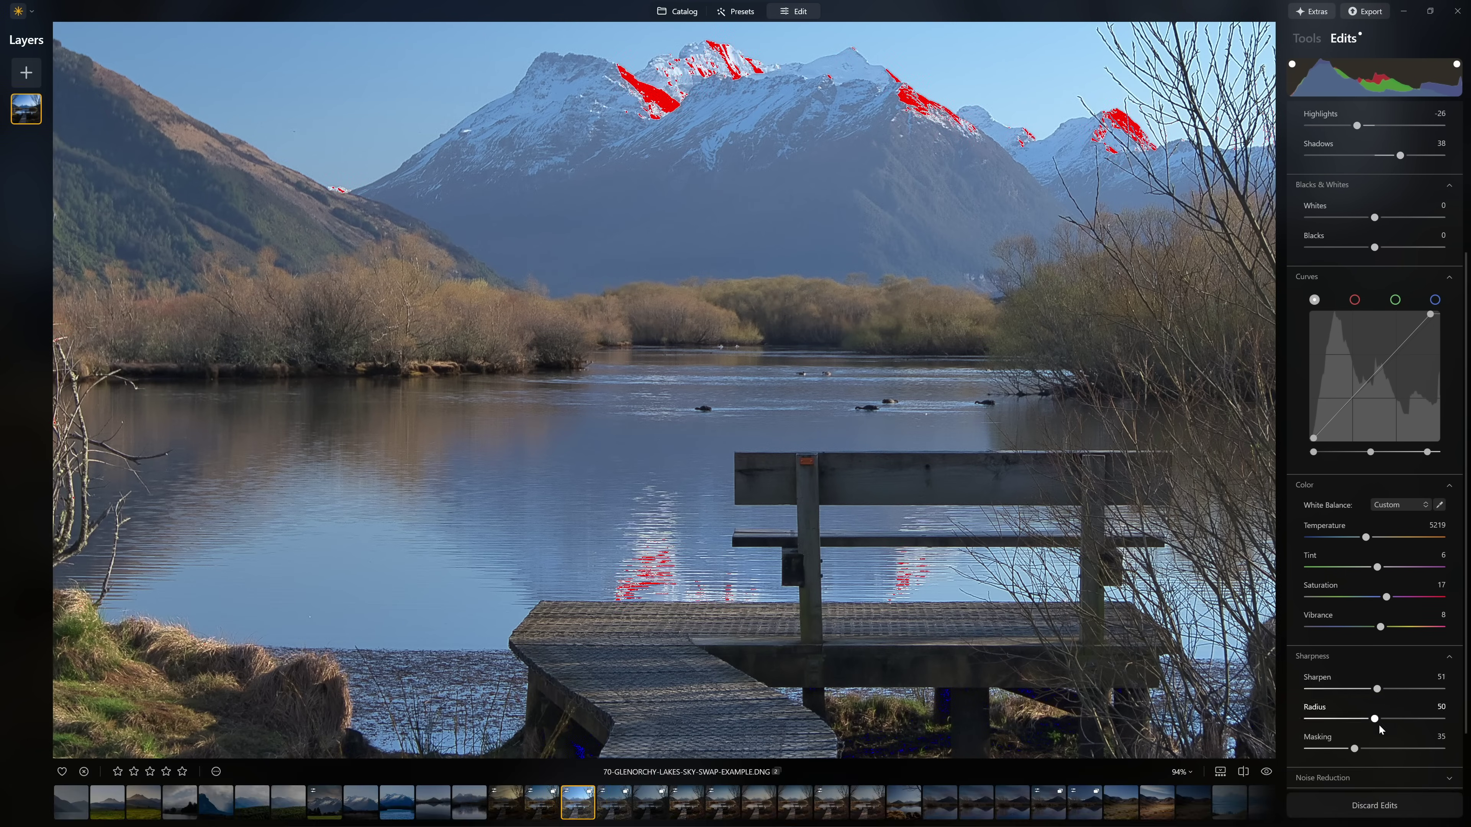
scroll(1381, 698, "down", 1)
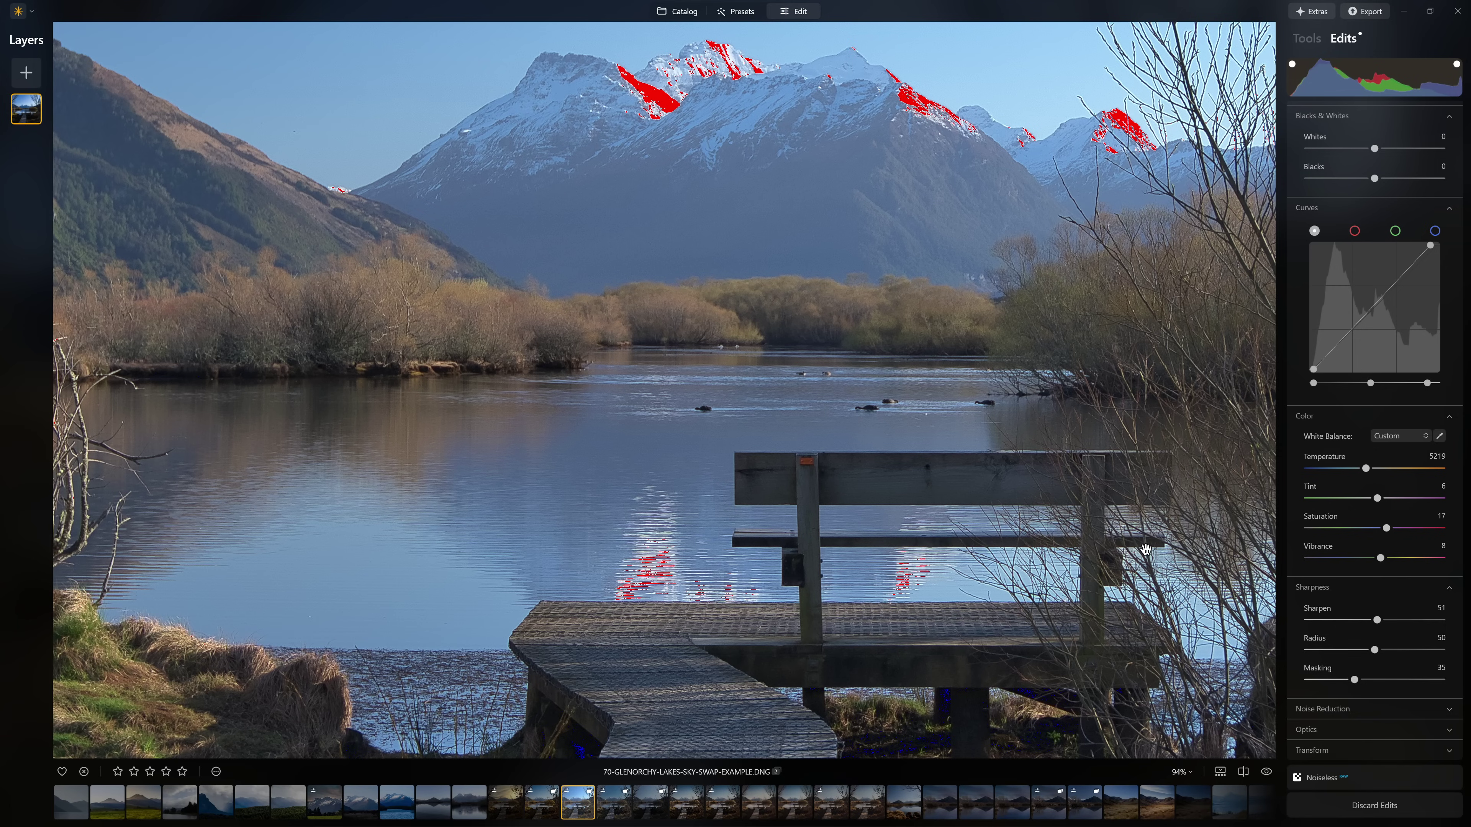
left_click_drag(1378, 621, 1442, 620)
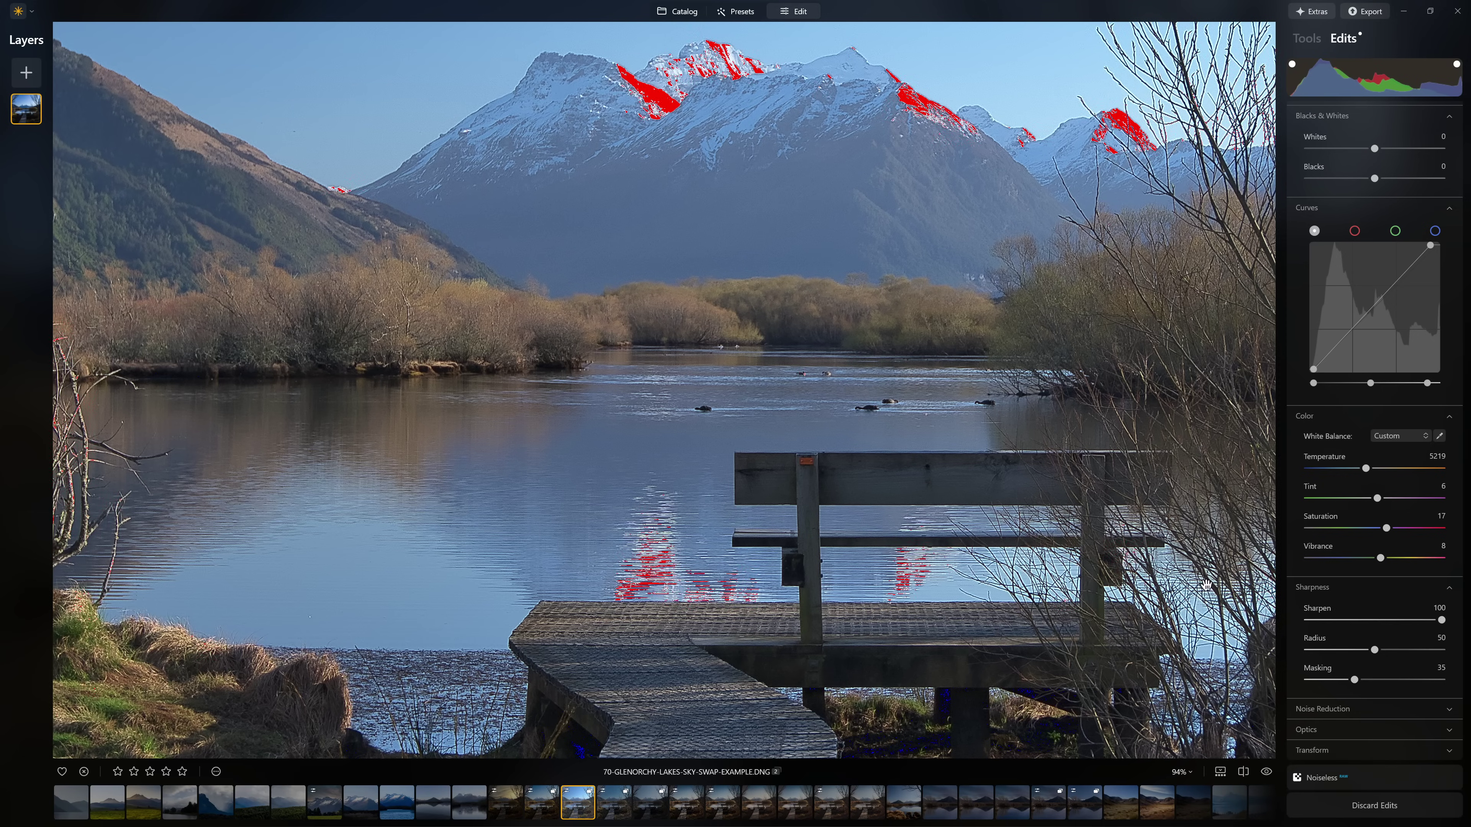
Examine the sharpening on the mountain edge up close and reduce Sharpen, trying 51 and settling on 30
scroll(481, 72, "up", 5)
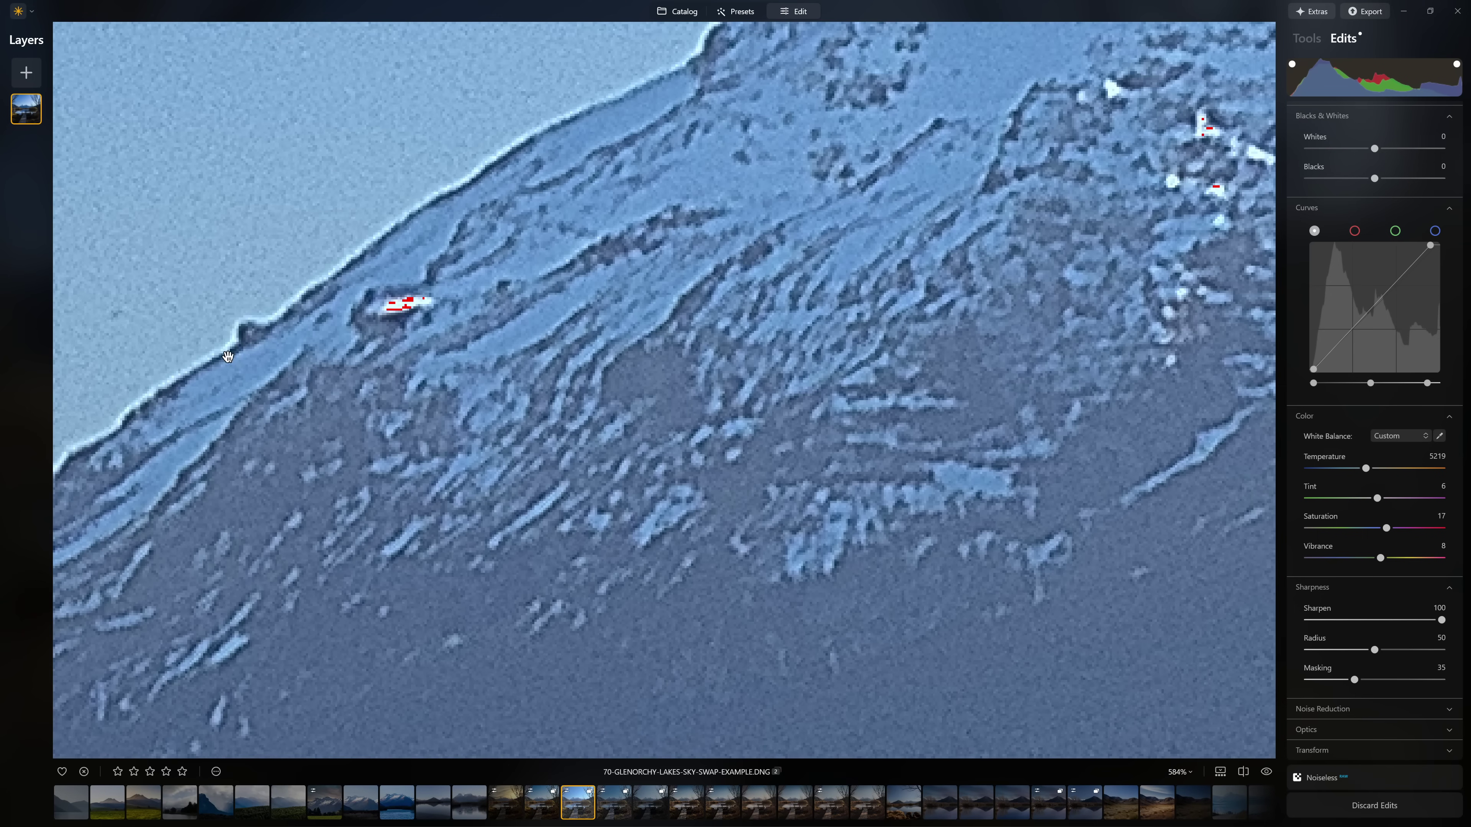
scroll(559, 209, "down", 1)
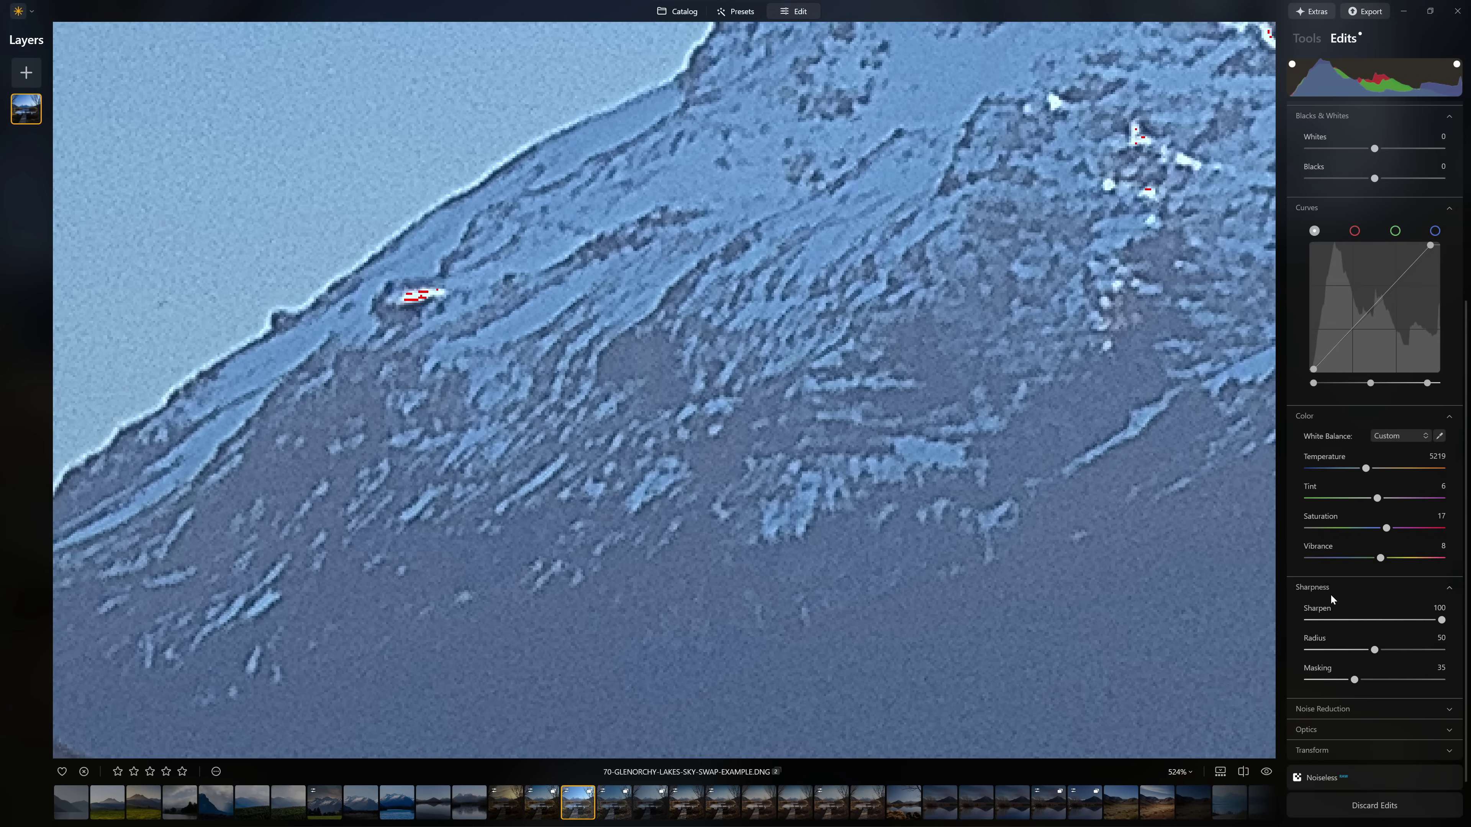
left_click_drag(1441, 621, 1371, 633)
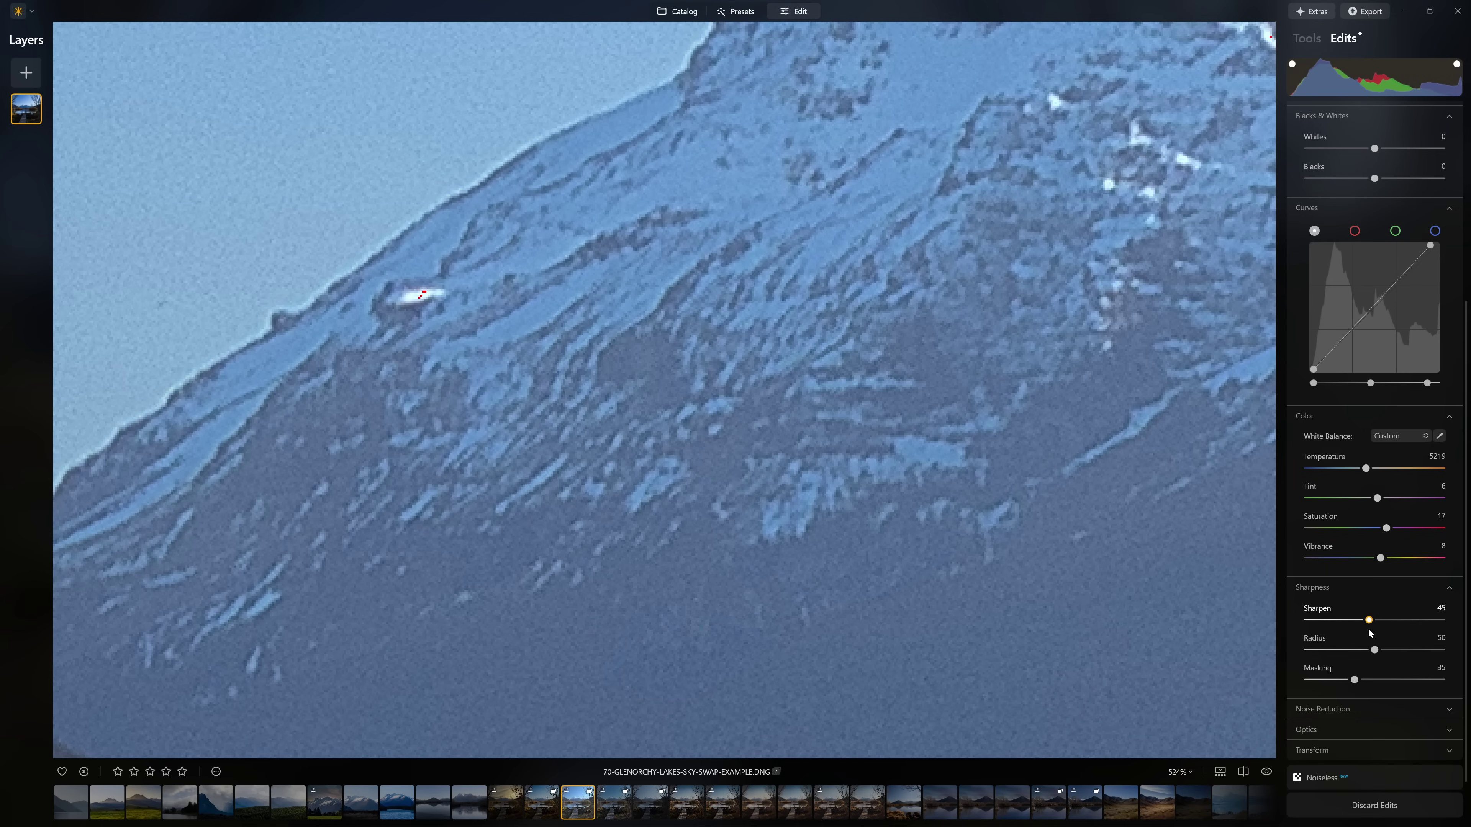
scroll(376, 314, "down", 5)
scroll(366, 326, "down", 3)
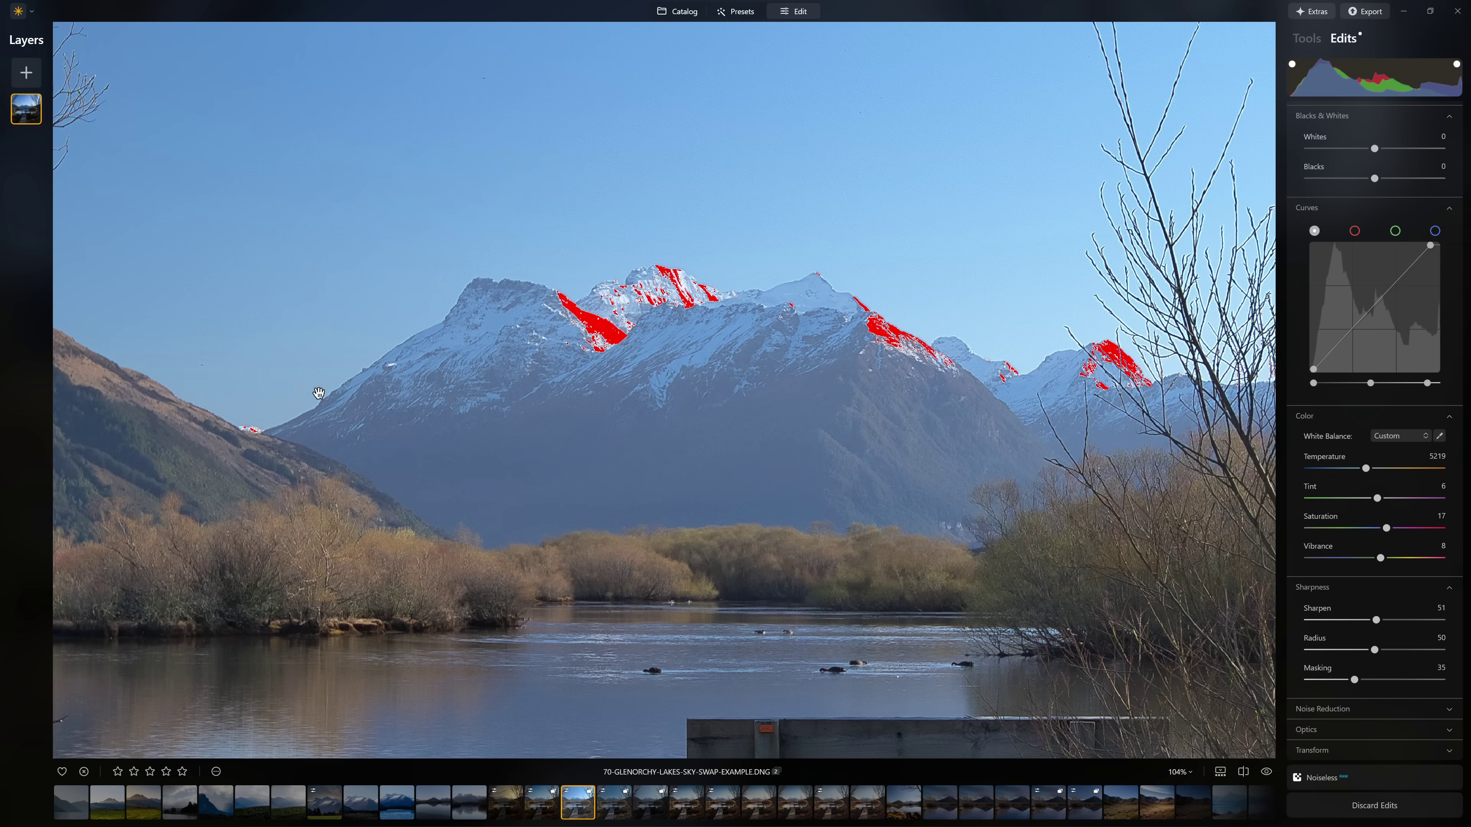
scroll(318, 393, "down", 2)
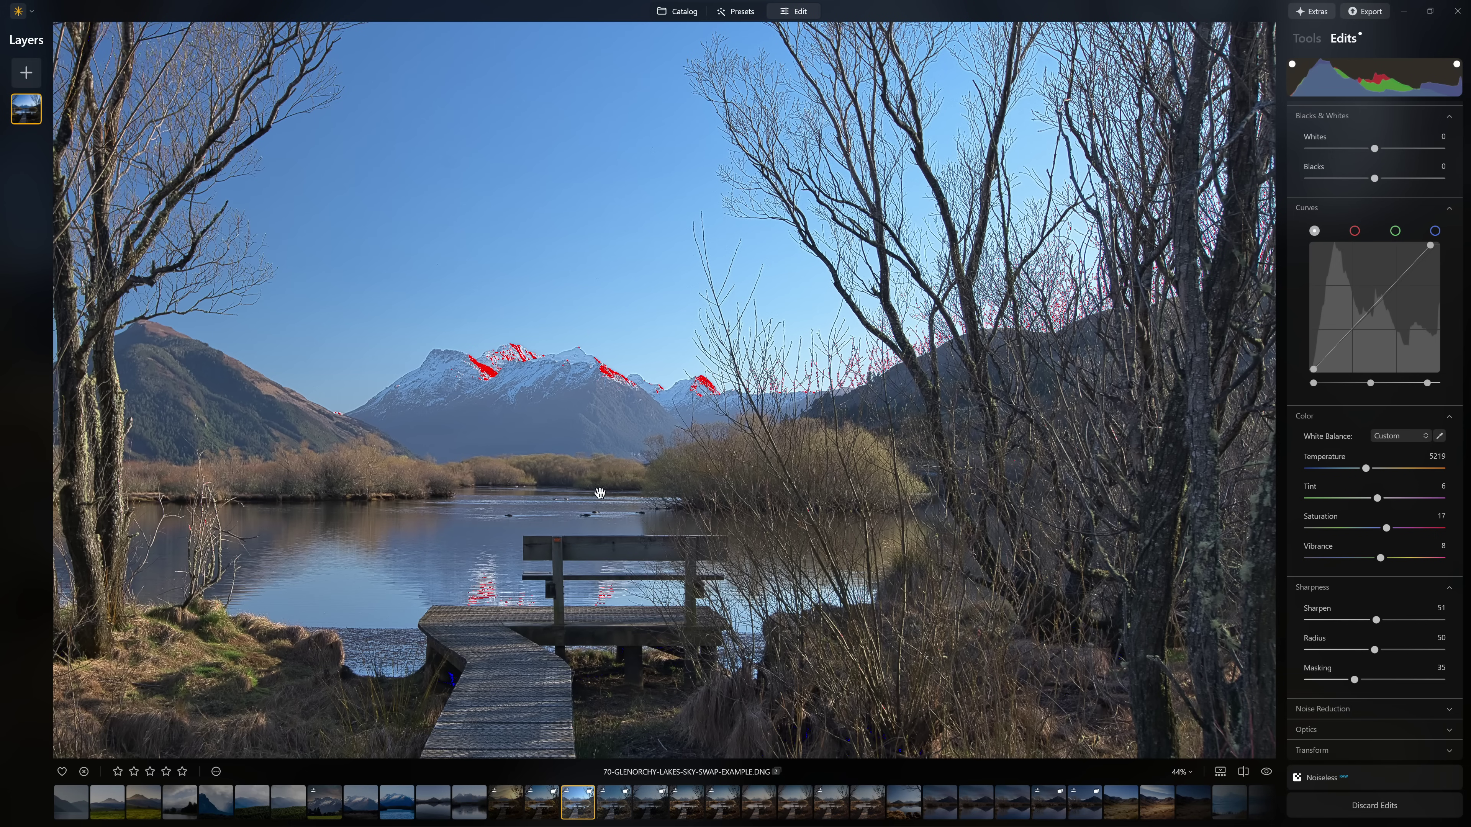
left_click_drag(1360, 622, 1346, 623)
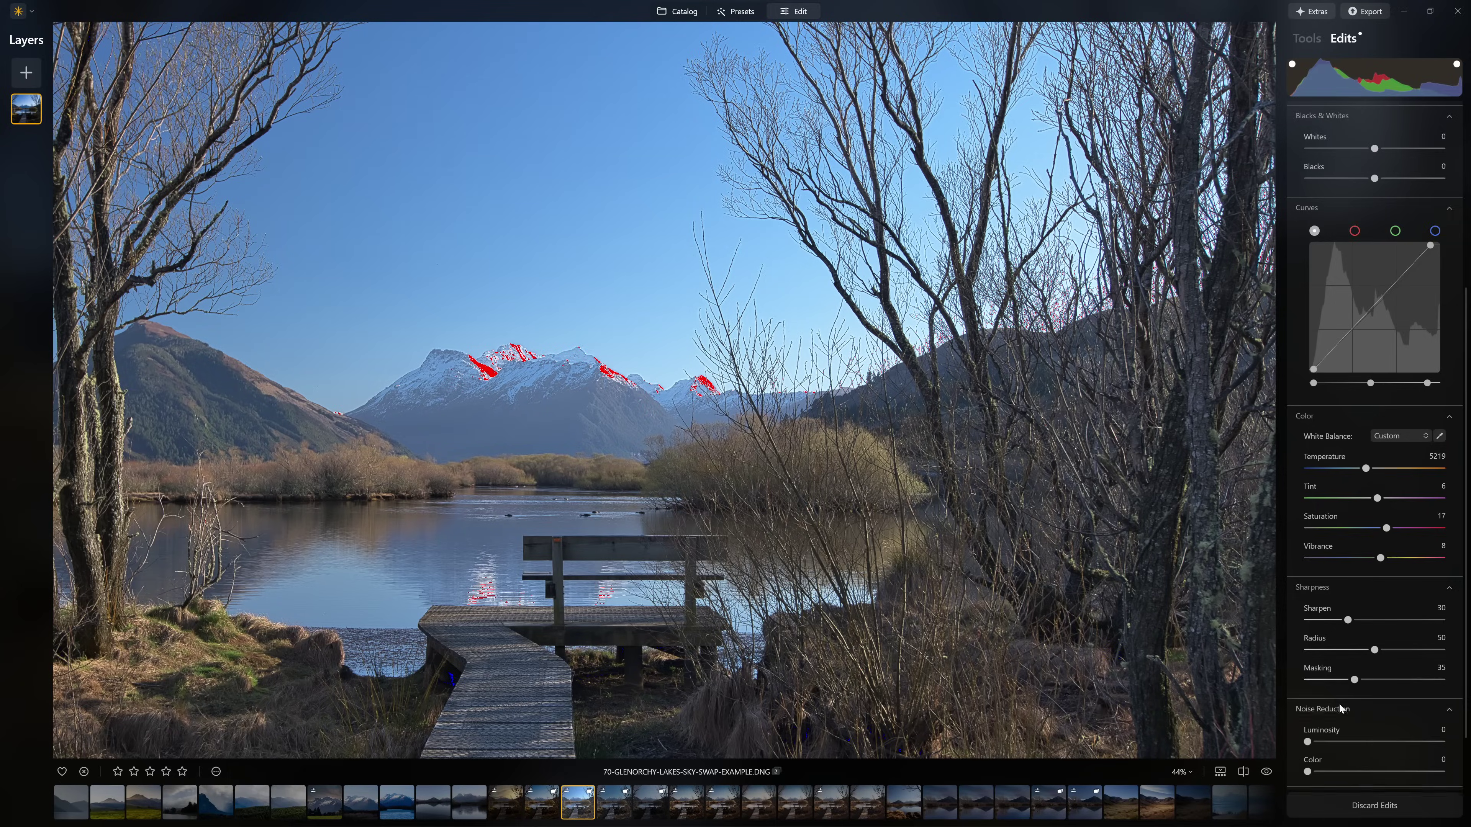
Examine the noise in the sky up close and set the Noise Reduction Luminosity to 17, trying stronger amounts first
scroll(1373, 406, "down", 3)
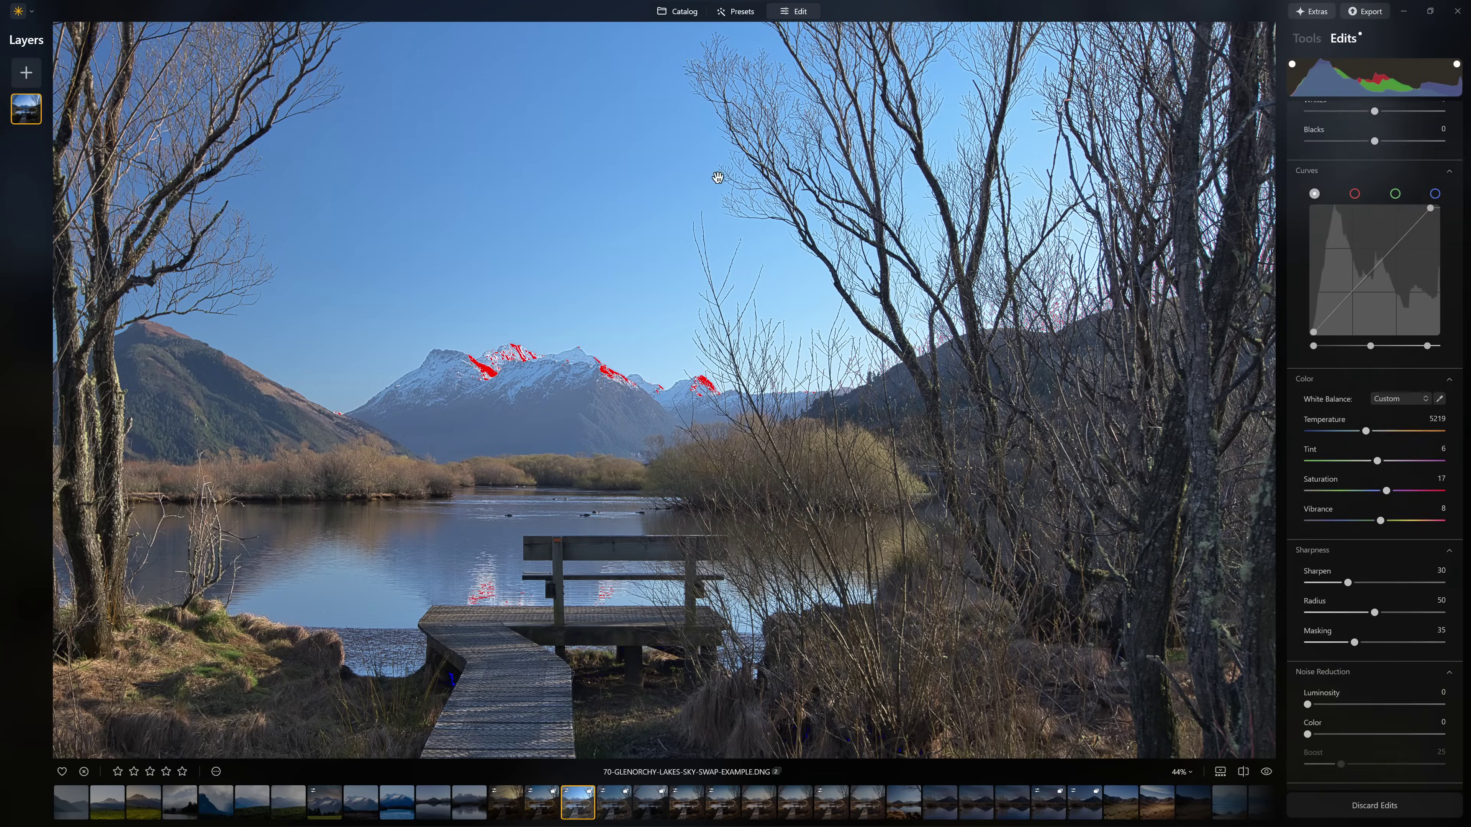
scroll(328, 240, "up", 6)
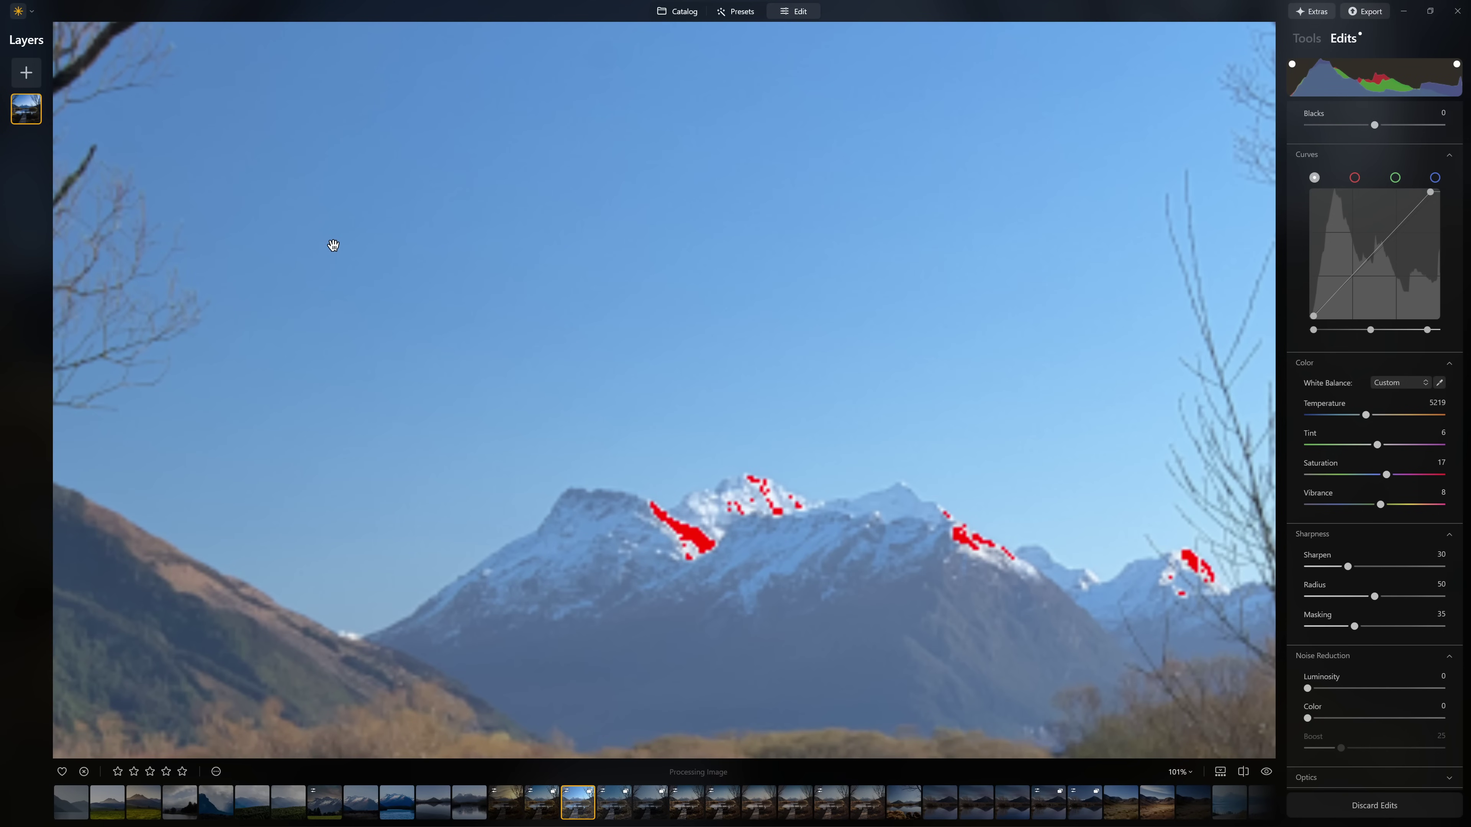
scroll(336, 248, "up", 1)
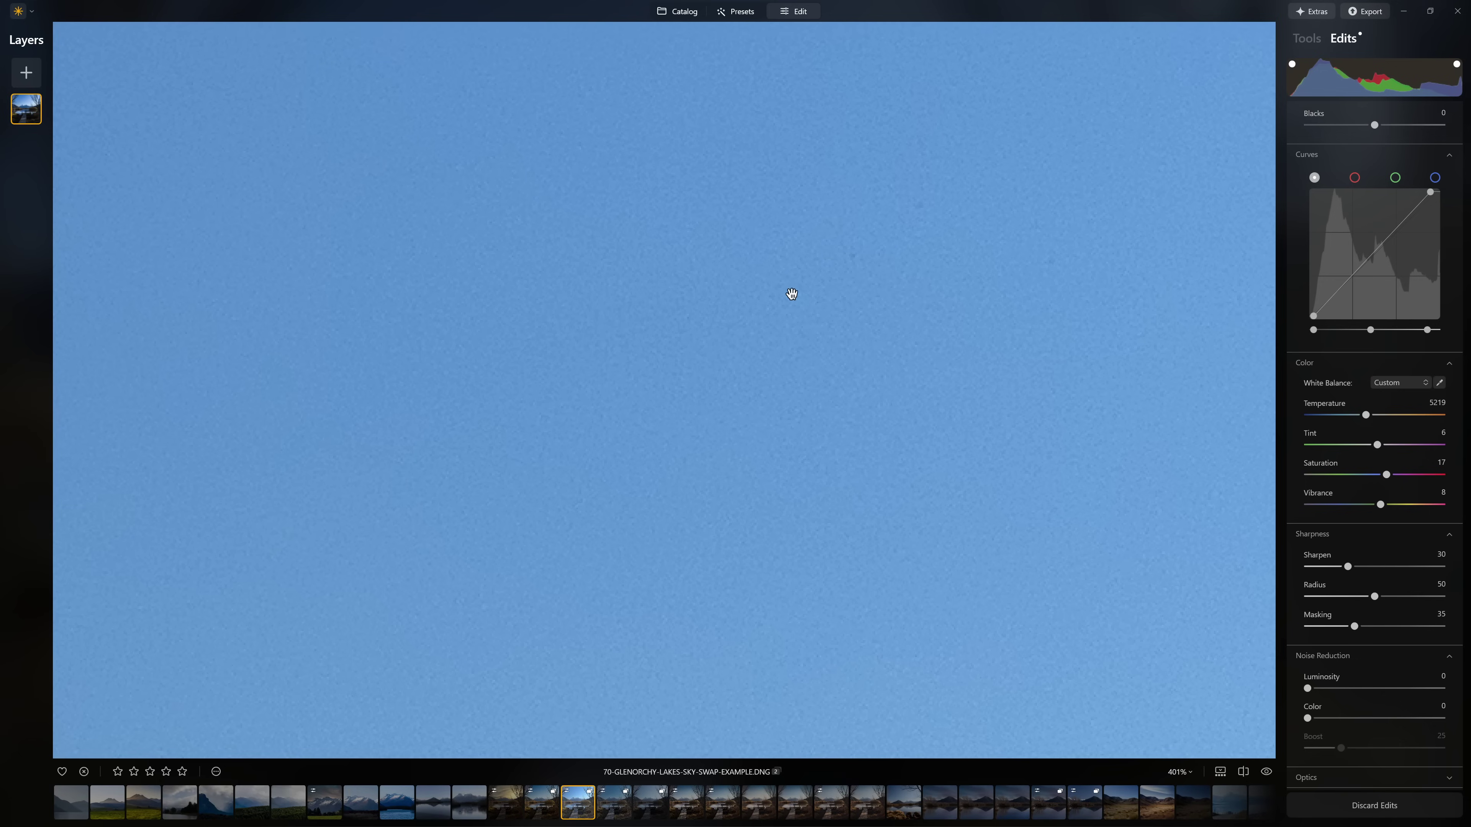
left_click(1354, 688)
left_click_drag(1391, 689, 1328, 688)
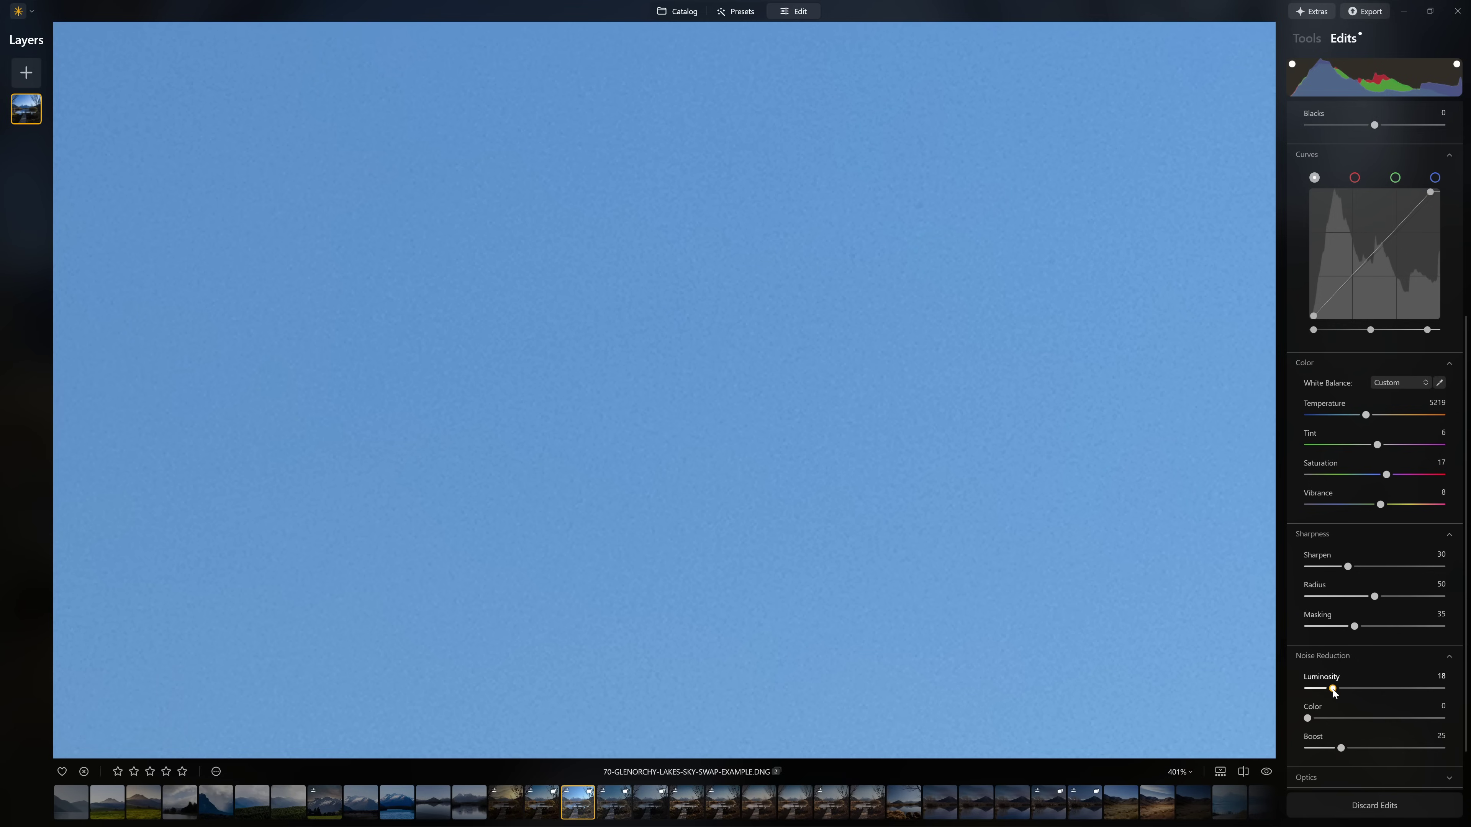
scroll(706, 428, "up", 3)
left_click_drag(1322, 689, 1444, 691)
mouse_move(1341, 691)
left_mouse_down()
mouse_move(1308, 691)
mouse_move(1341, 689)
left_mouse_up()
left_click(1021, 548)
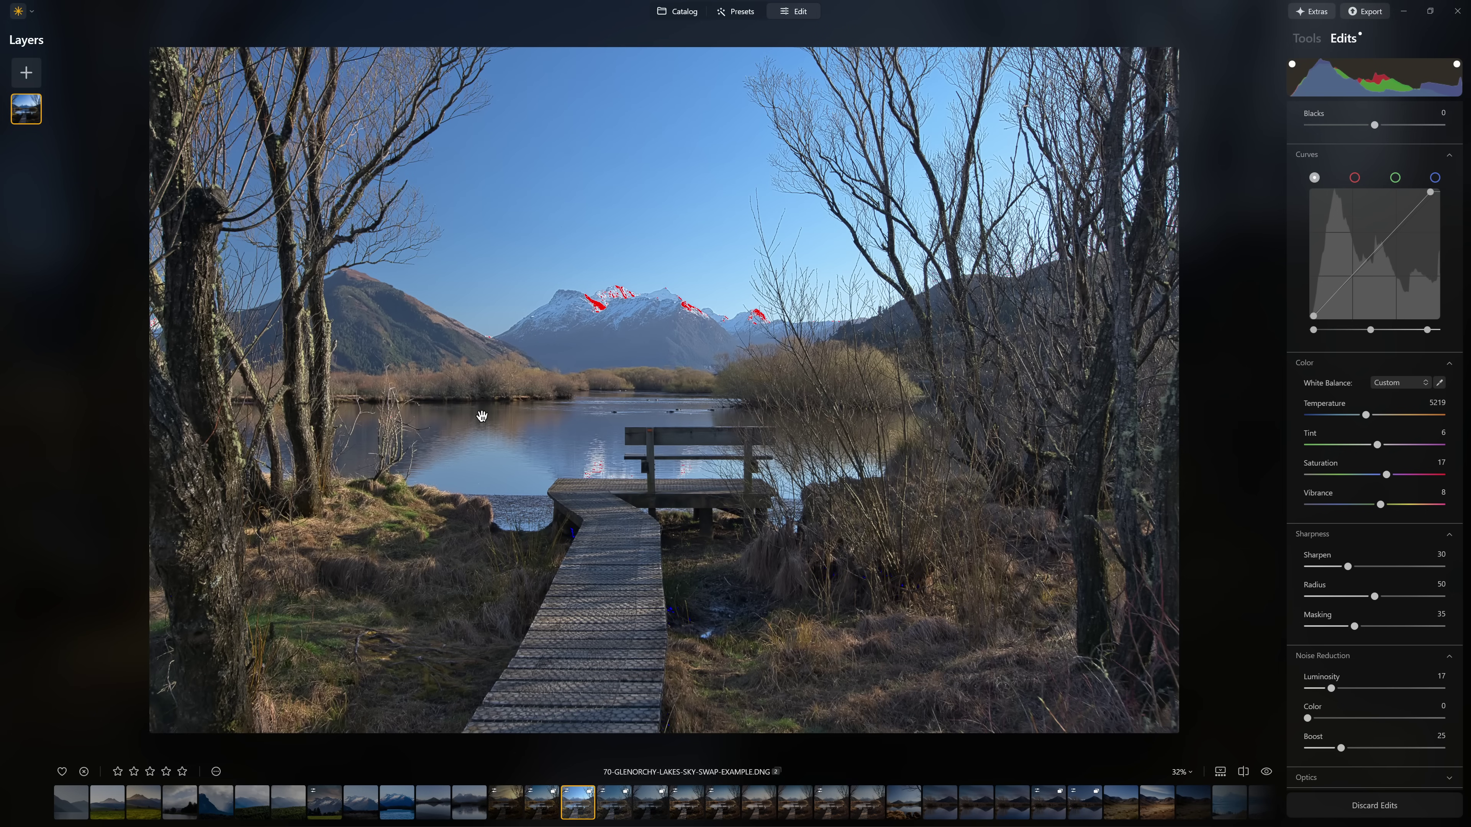
Open the Optics settings and compare the photo with Auto Distortion Corrections on and off, leaving the option off
scroll(1363, 723, "down", 3)
left_click(1314, 579)
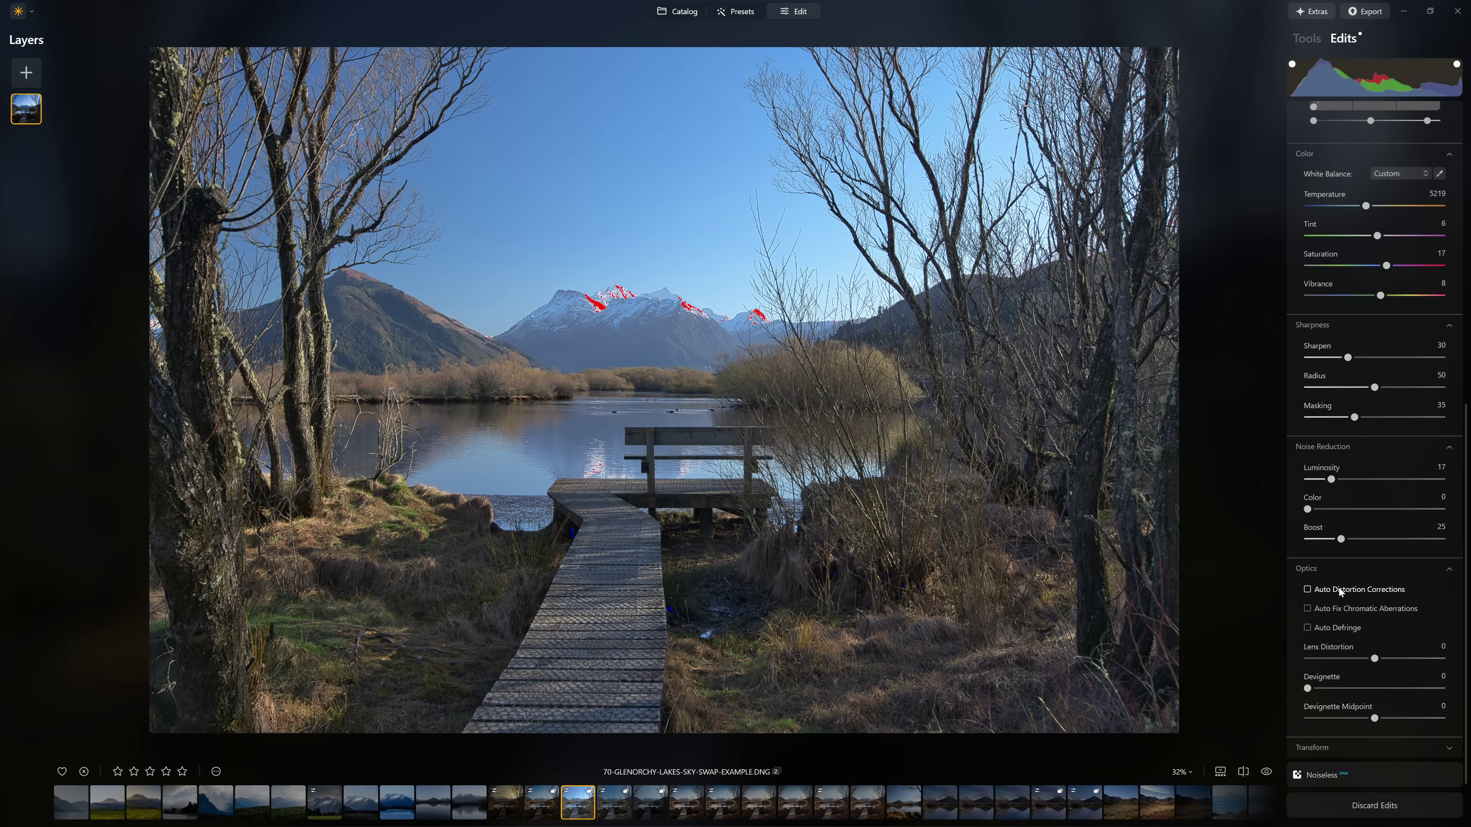
left_click(1324, 591)
left_click(1308, 590)
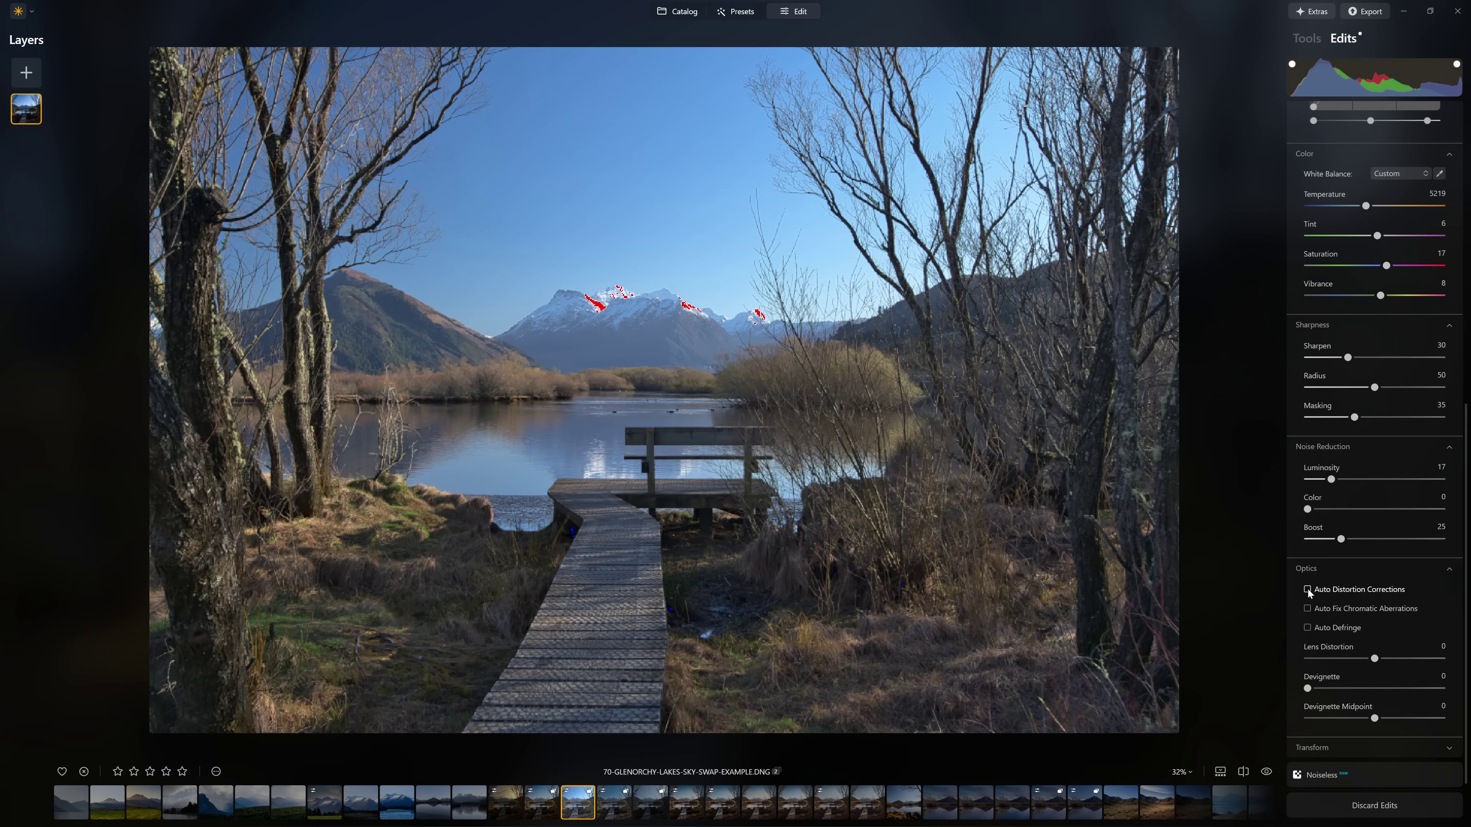
left_click(1308, 590)
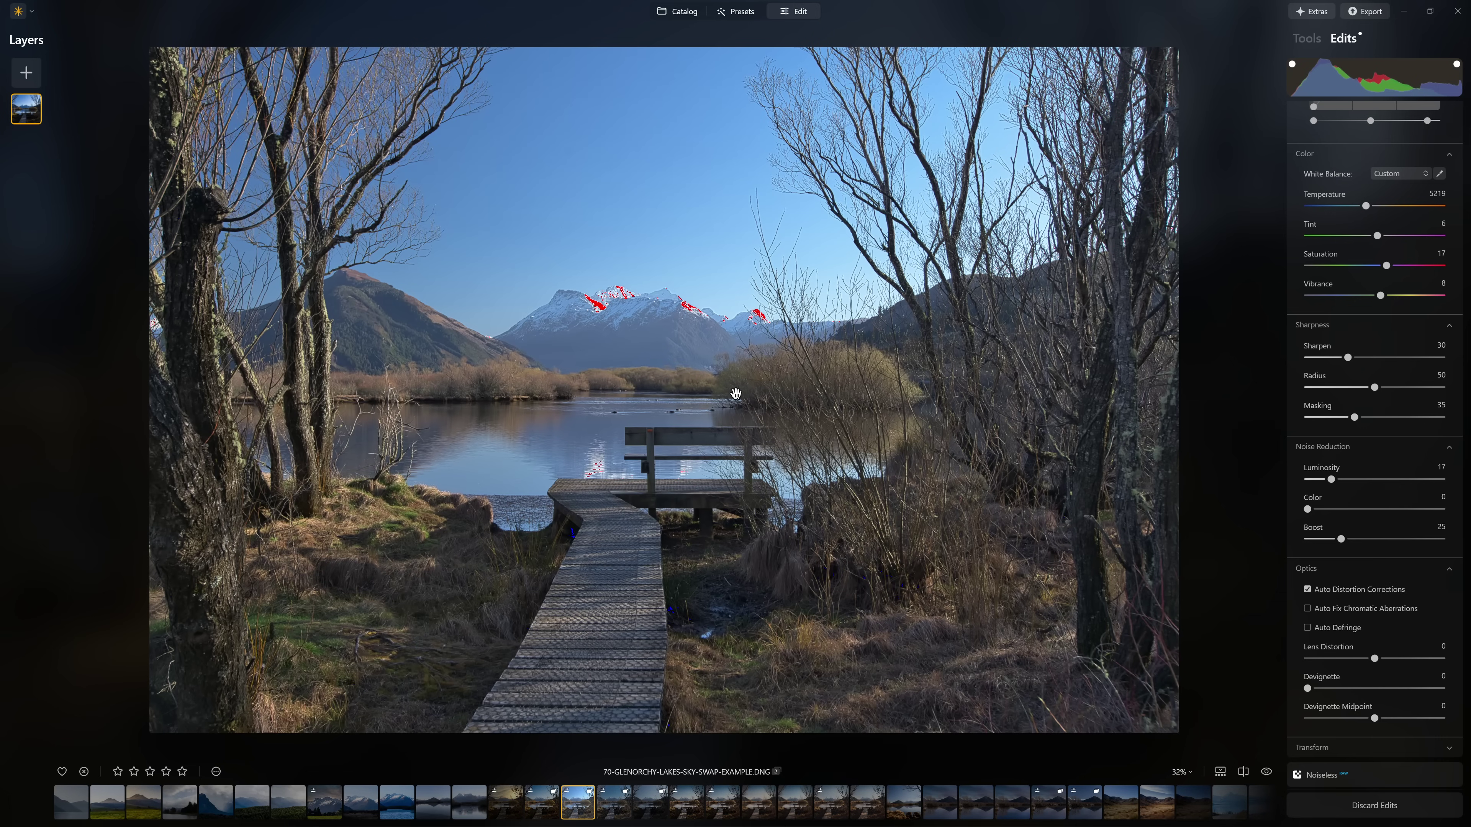
left_click(1307, 589)
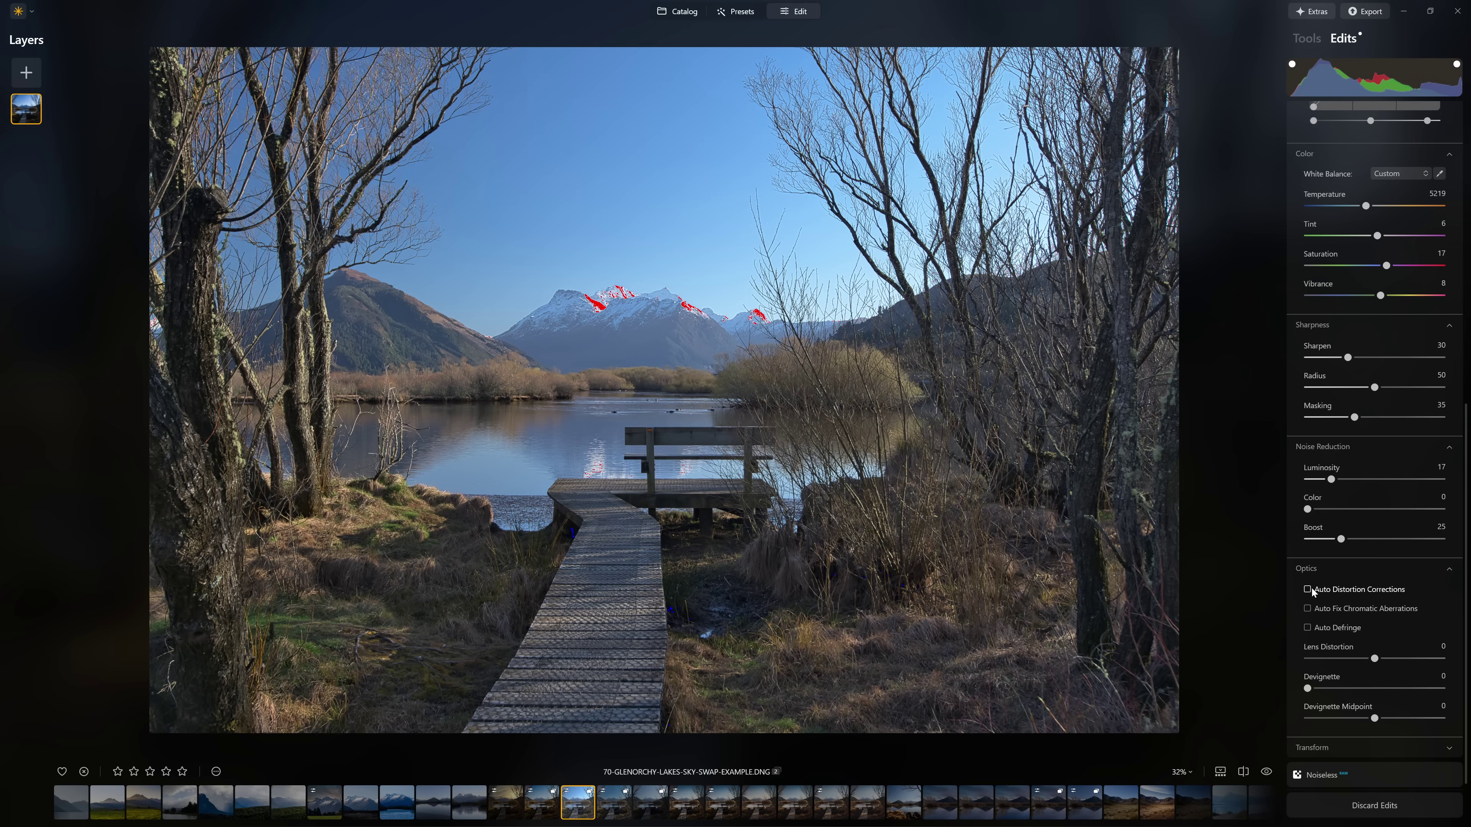
Try a Lens Distortion of 100, examine the trees near the photo's edges, and reset it to 0
left_click_drag(1375, 659, 1444, 661)
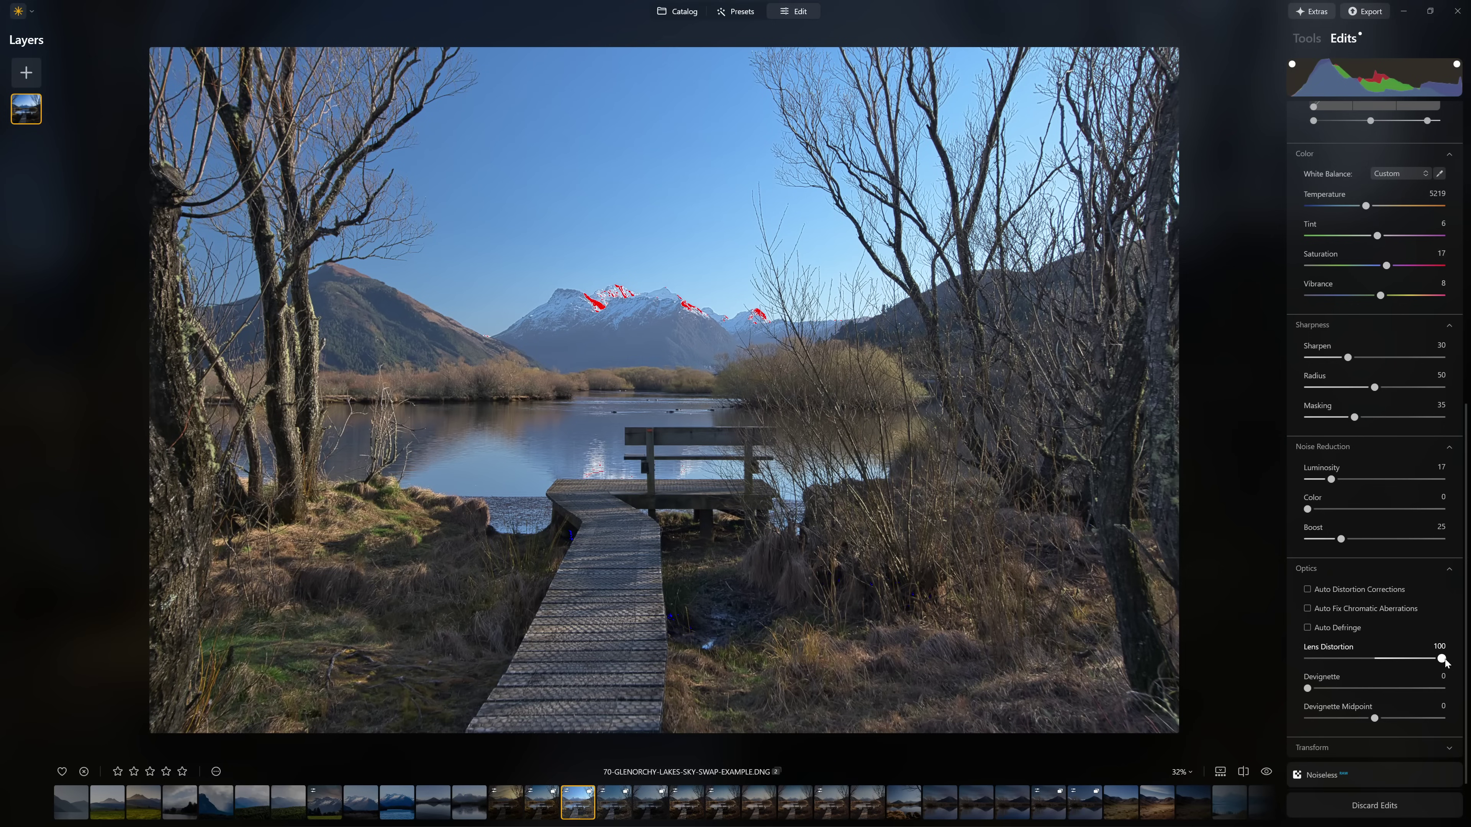
mouse_move(1444, 662)
left_mouse_down()
mouse_move(1365, 665)
mouse_move(1468, 669)
left_mouse_up()
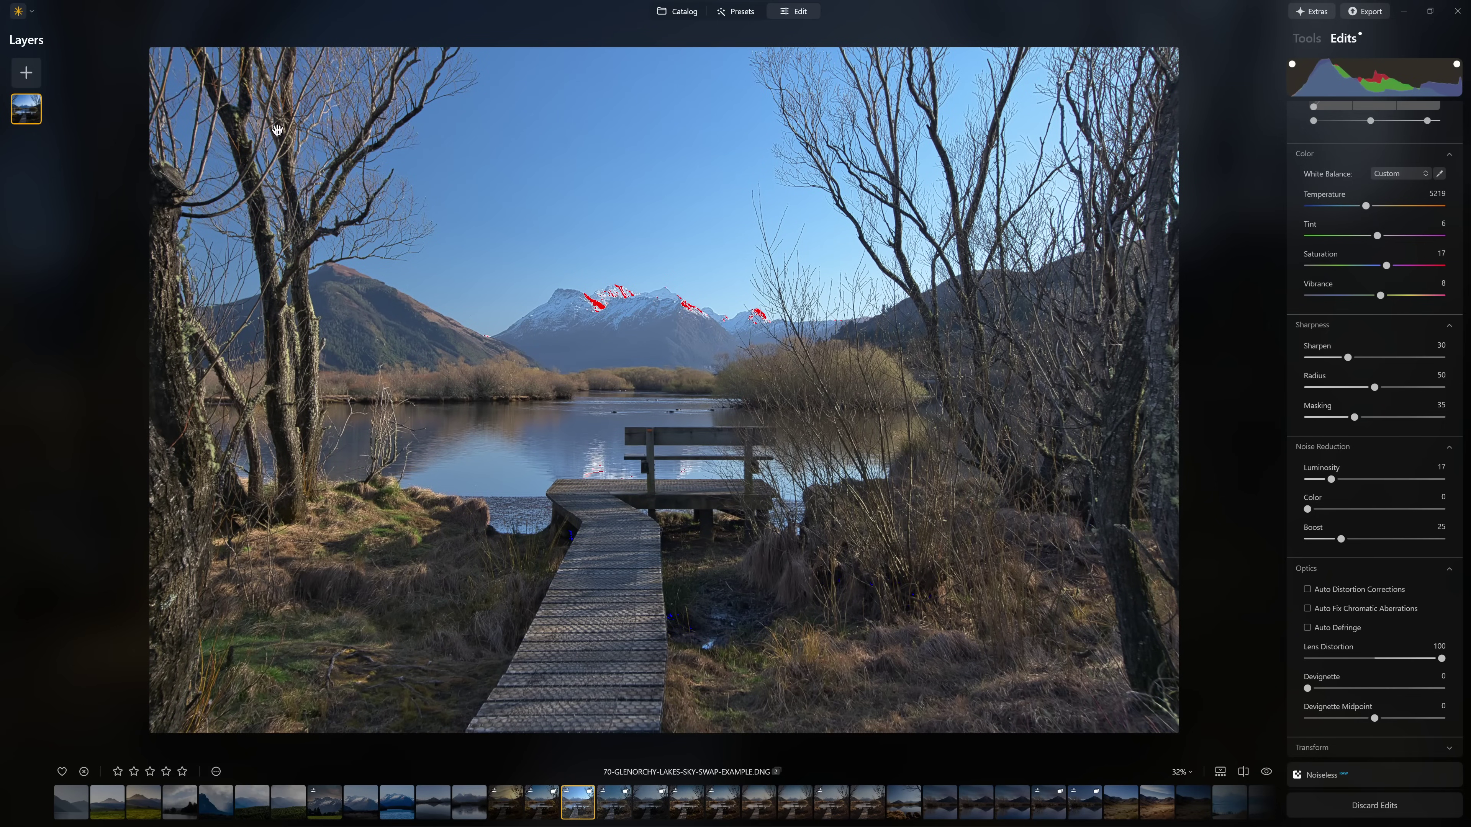
scroll(1140, 88, "up", 5)
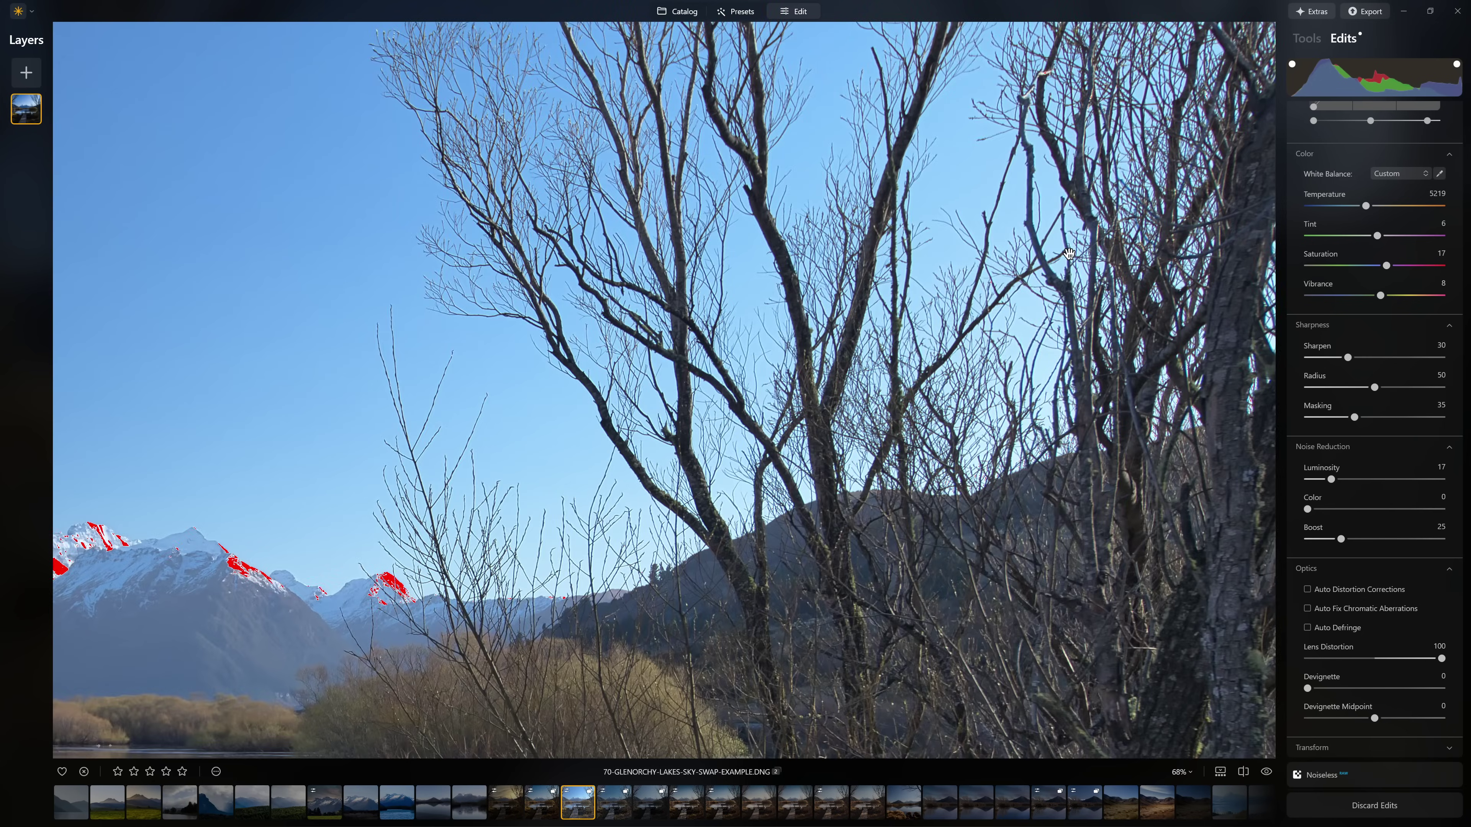
scroll(674, 286, "down", 5)
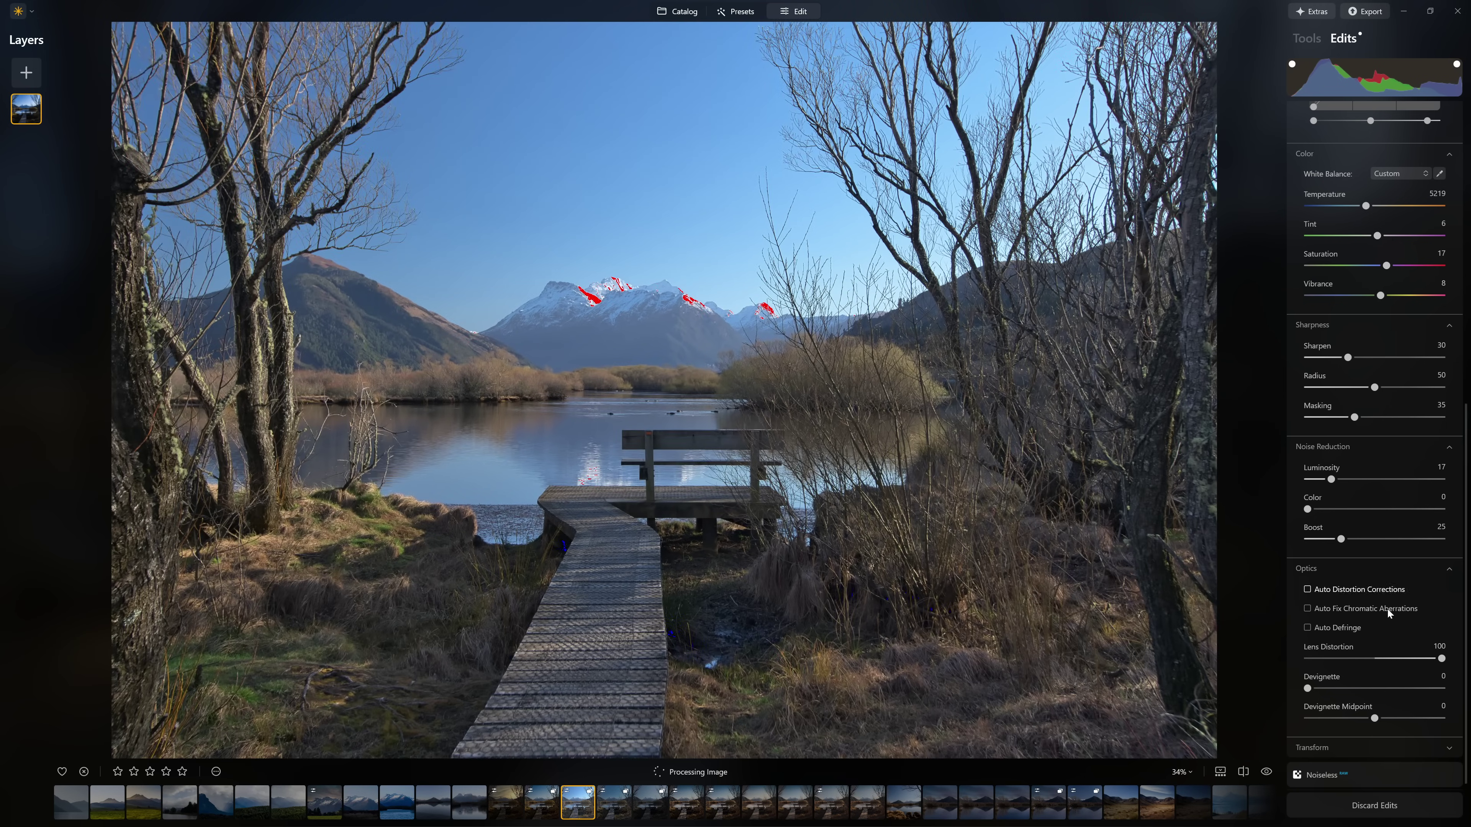
double_click(1442, 659)
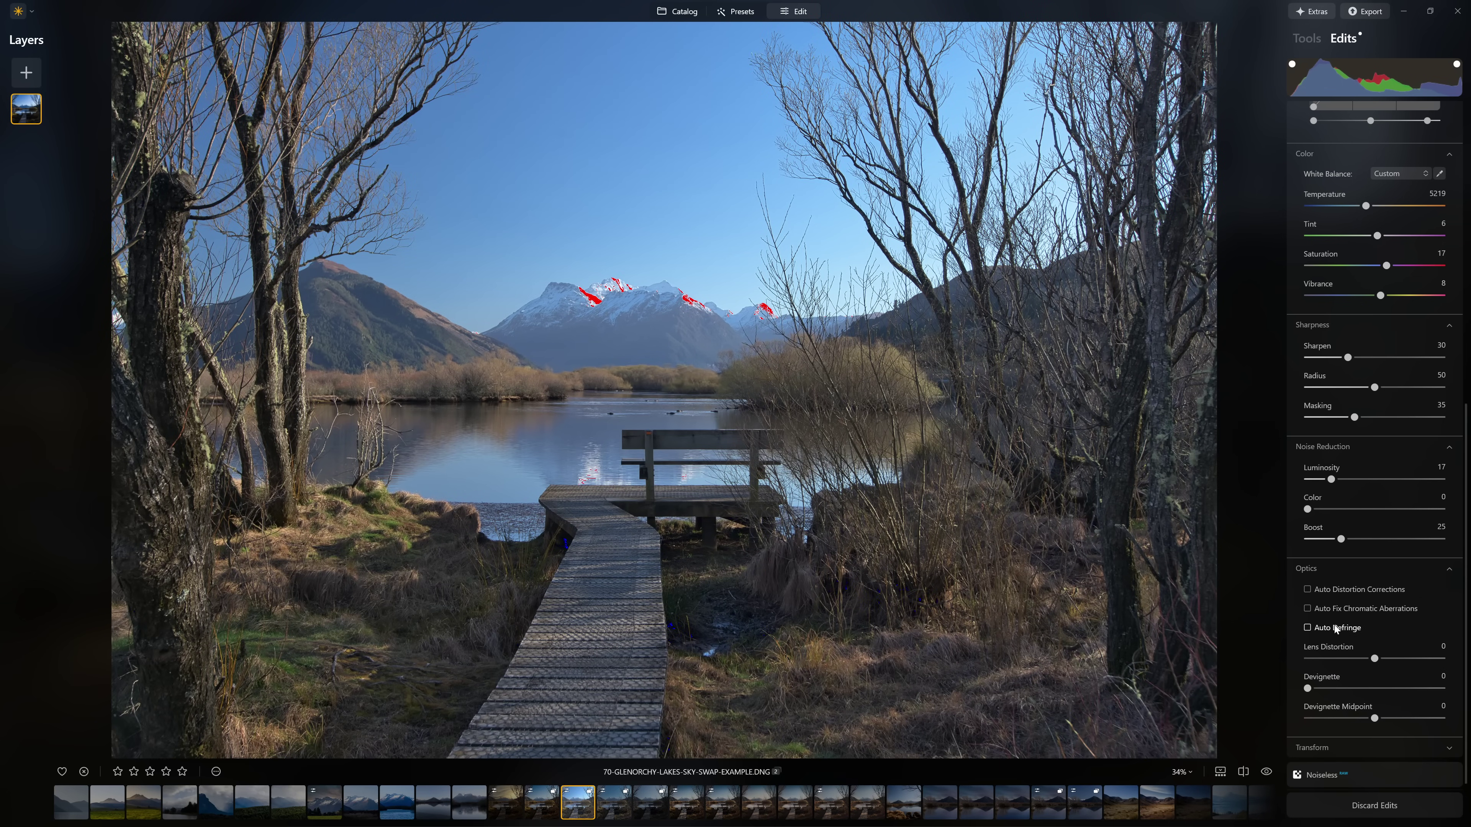
Enable Auto Fix Chromatic Aberrations and Auto Defringe, and check the tree branches against the sky
left_click(1345, 612)
left_click(1330, 631)
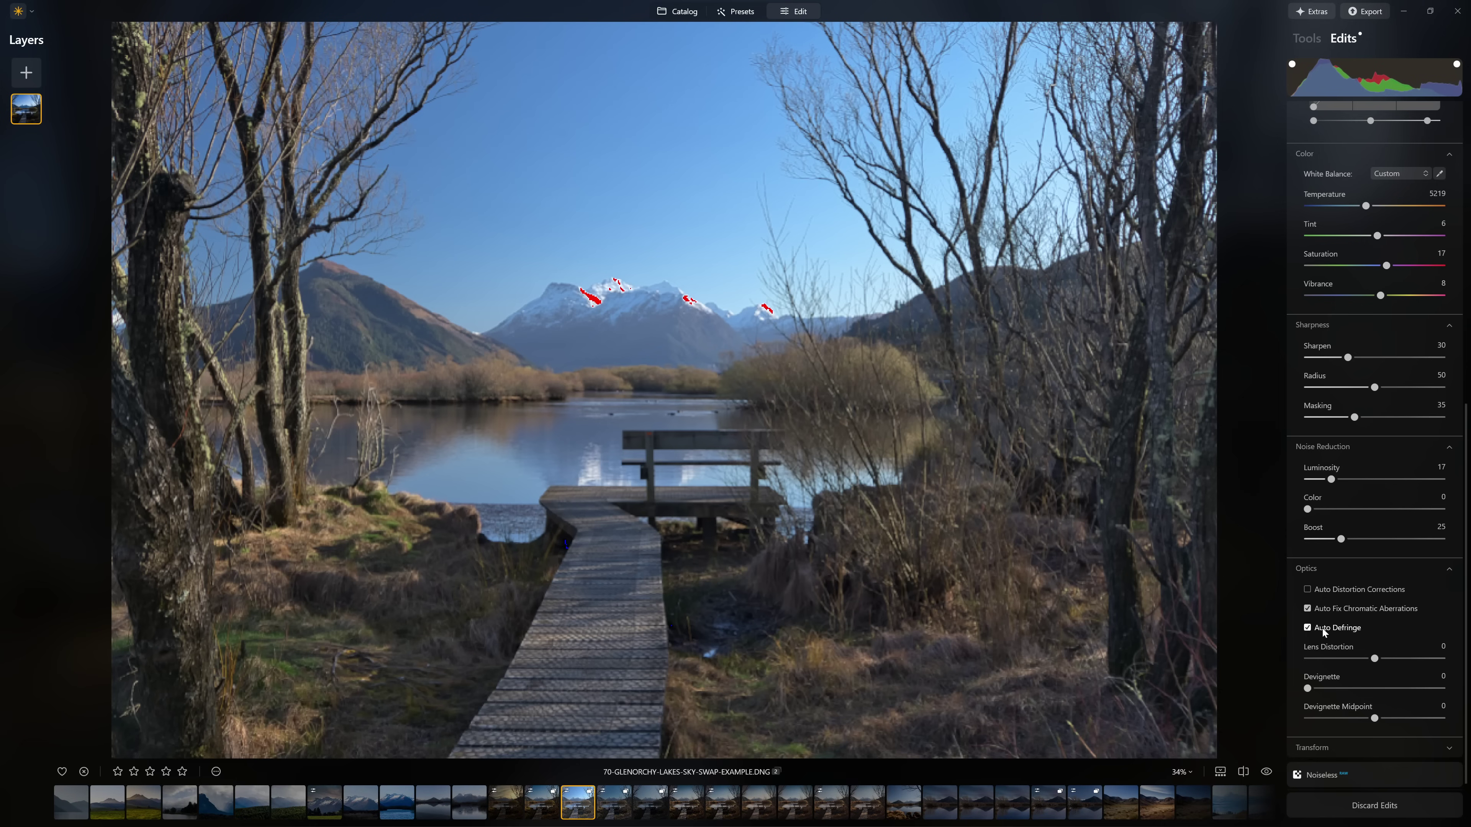
scroll(1160, 118, "up", 5)
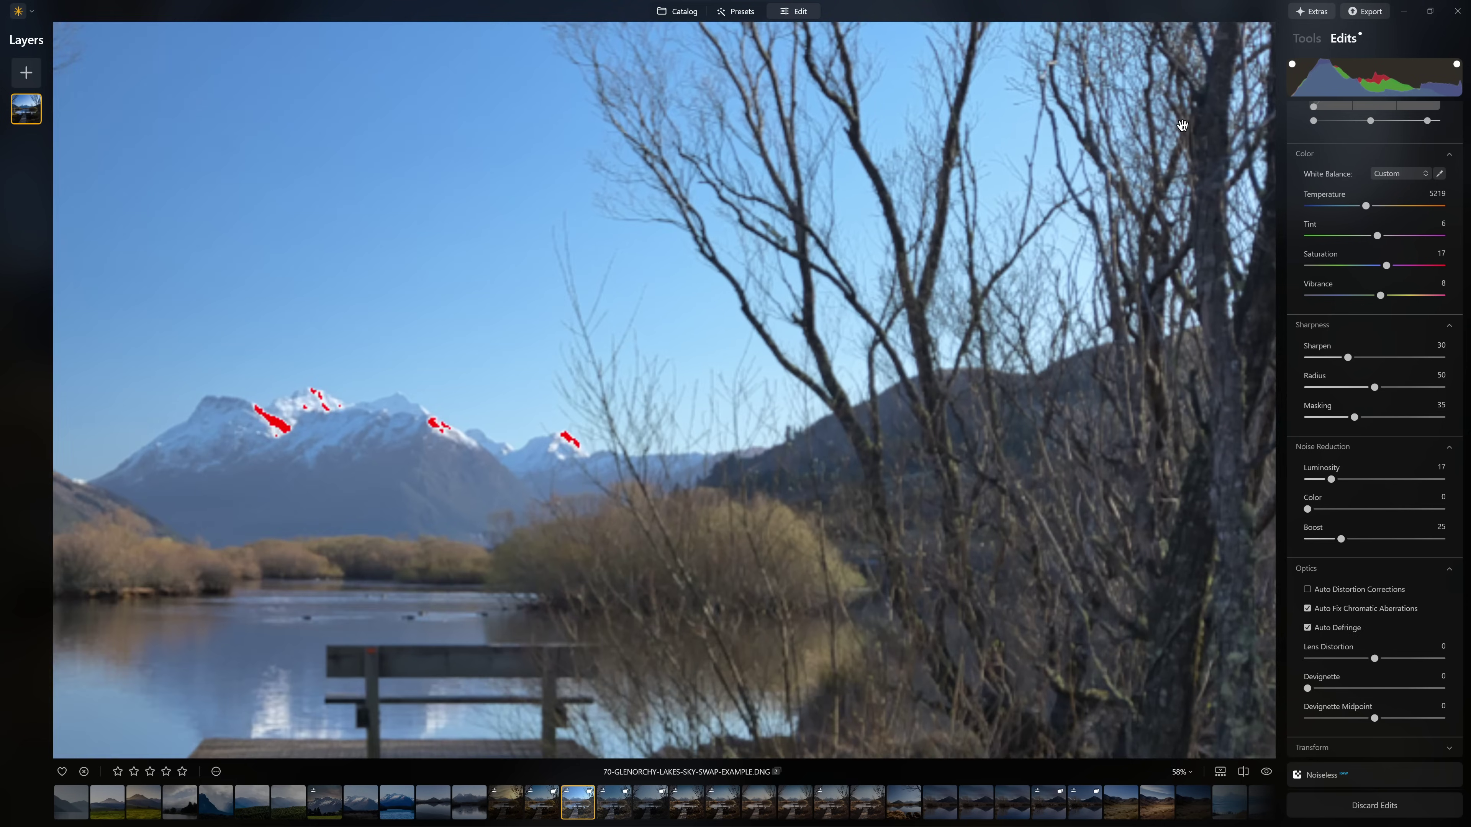
scroll(1179, 133, "up", 3)
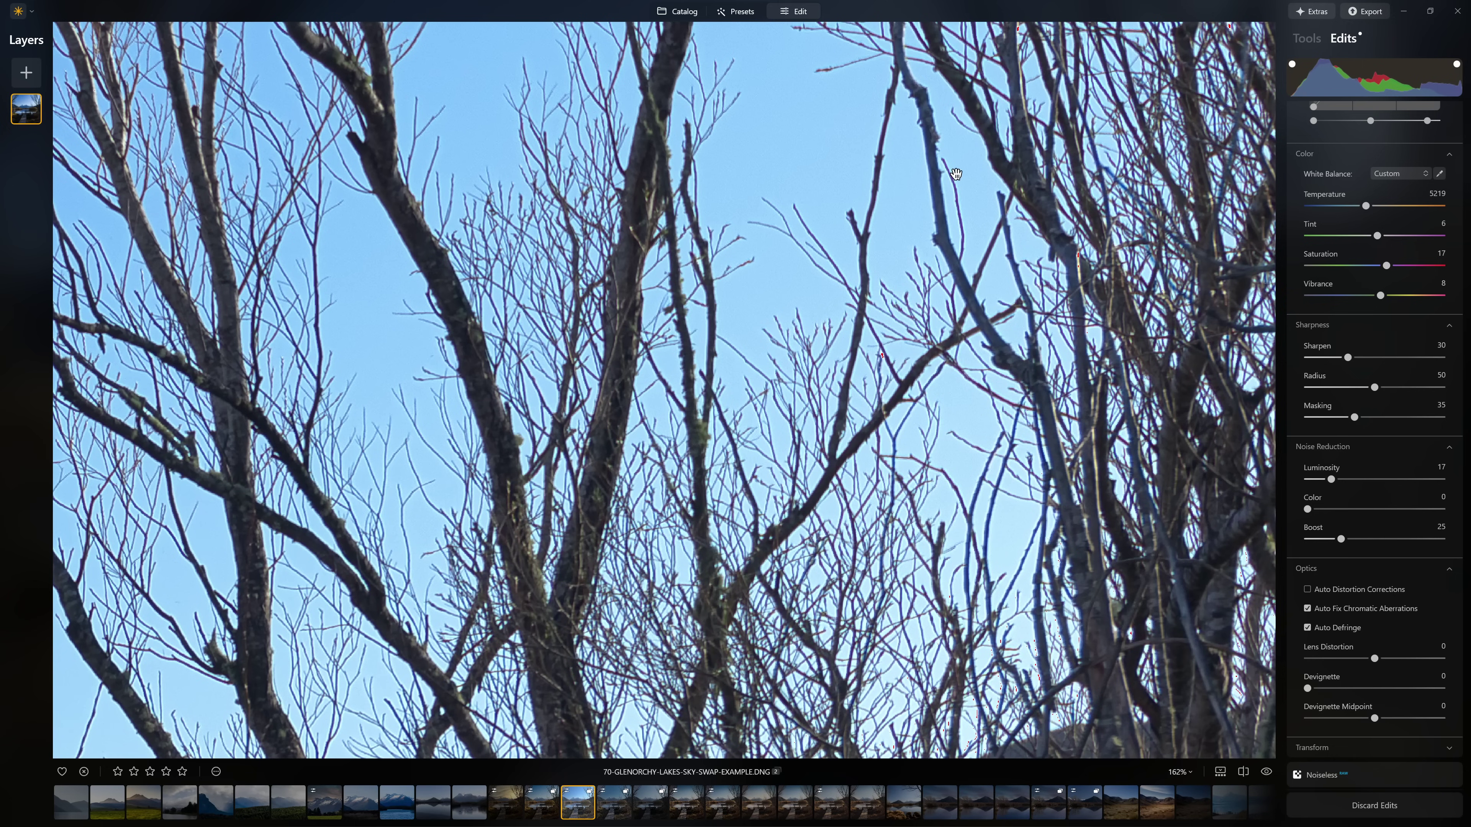
key("ctrl+0")
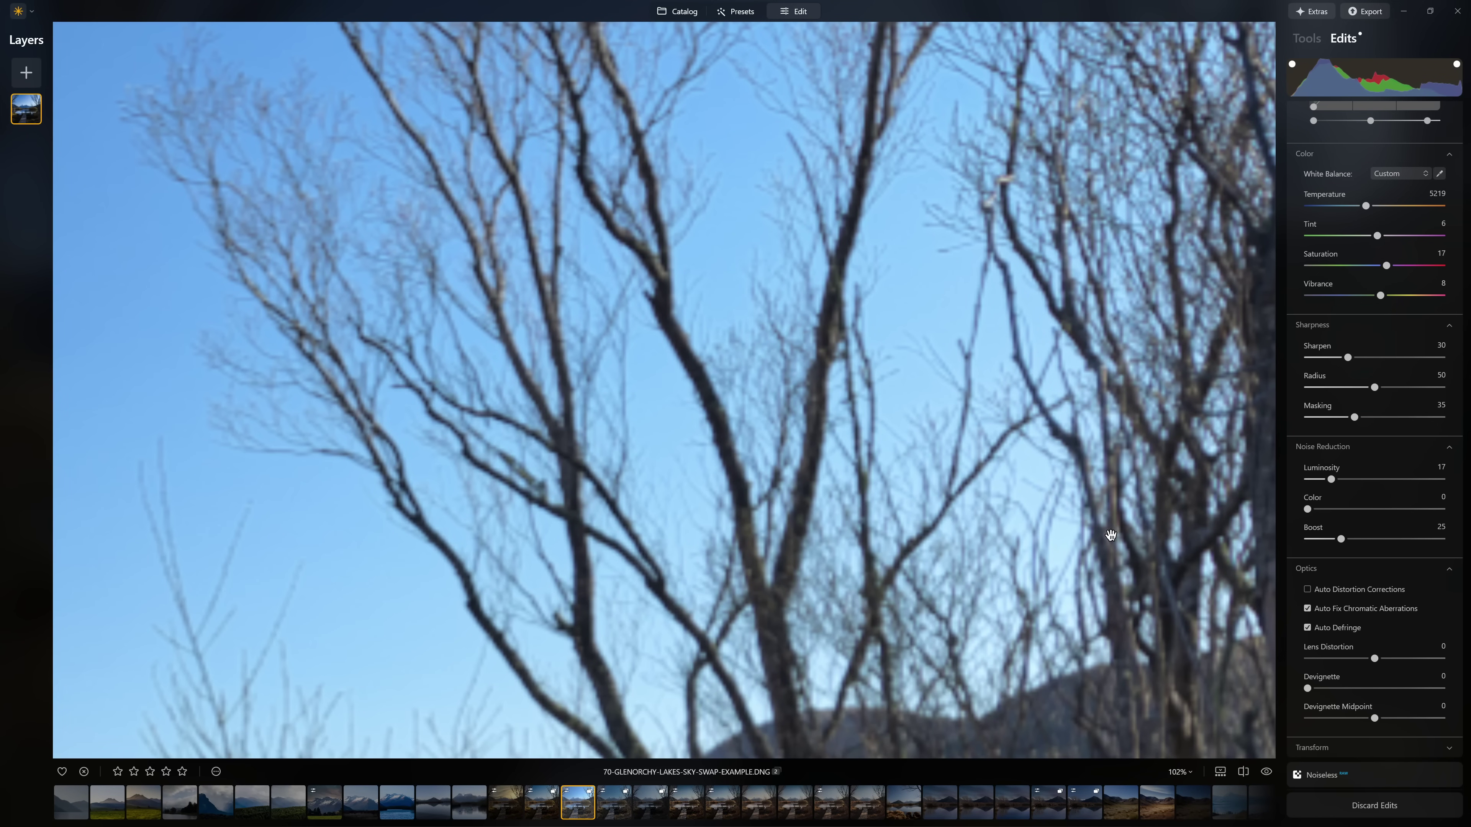
Open the Transform settings and try a slight negative Vertical correction, returning it to 0
left_click(1327, 748)
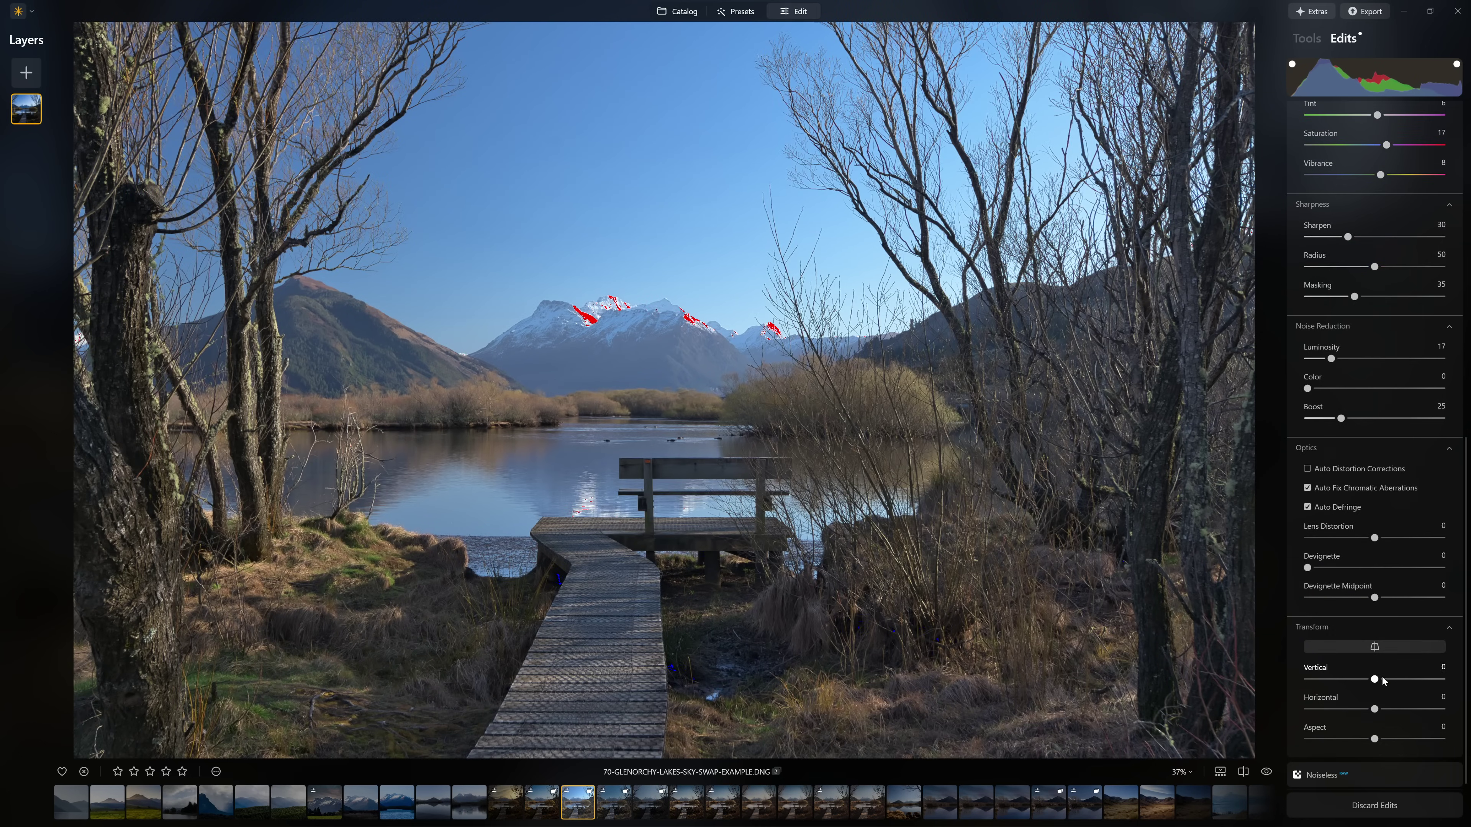
mouse_move(1375, 682)
left_mouse_down()
mouse_move(1337, 681)
mouse_move(1419, 689)
mouse_move(1360, 690)
left_mouse_up()
left_click_drag(1358, 684, 1357, 681)
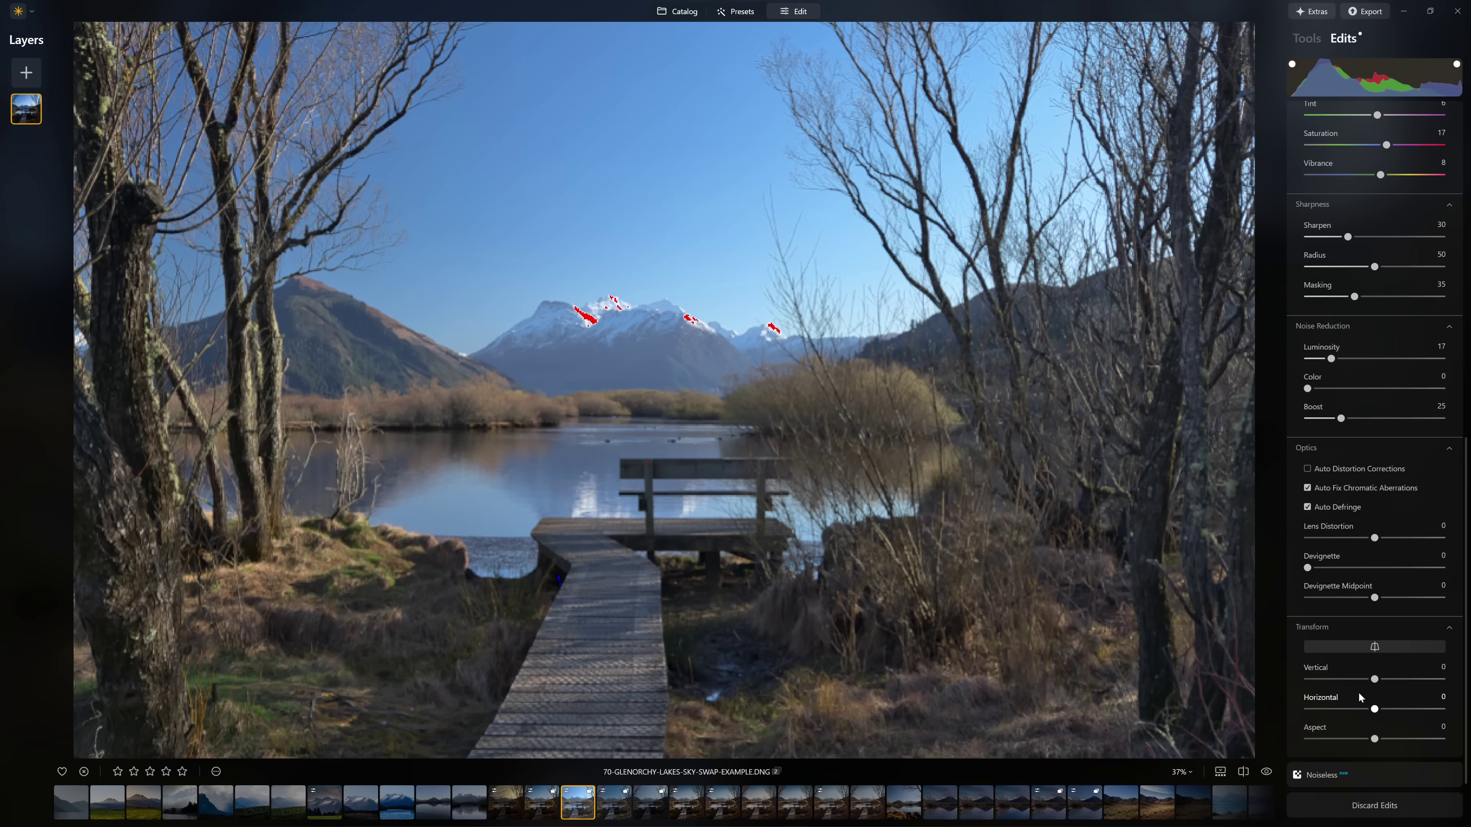
Close the Develop settings and reset the Enhance edit to remove its Accent adjustment from the photo
scroll(1352, 449, "up", 4)
scroll(1352, 448, "up", 6)
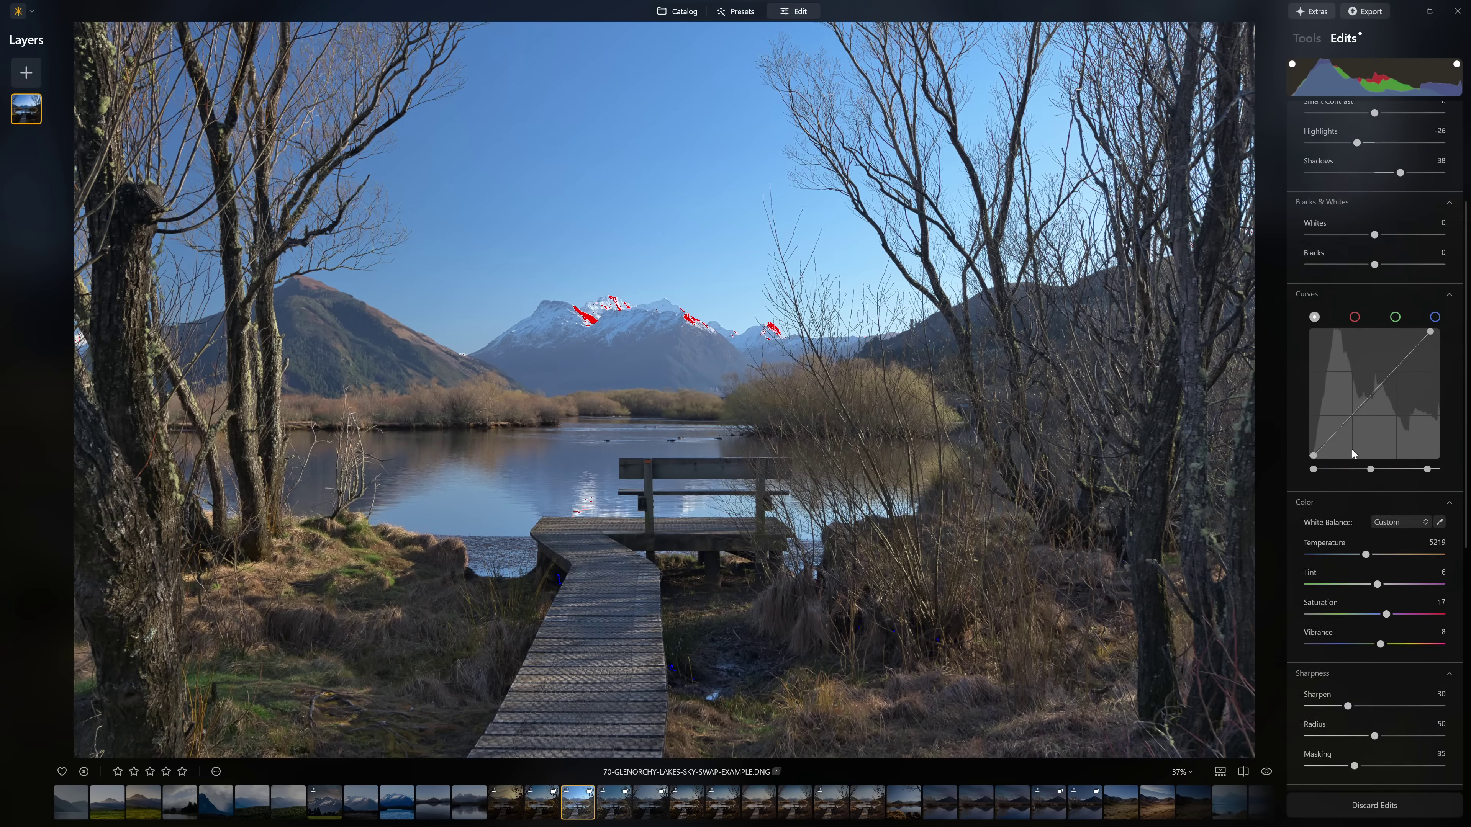
left_click(1385, 175)
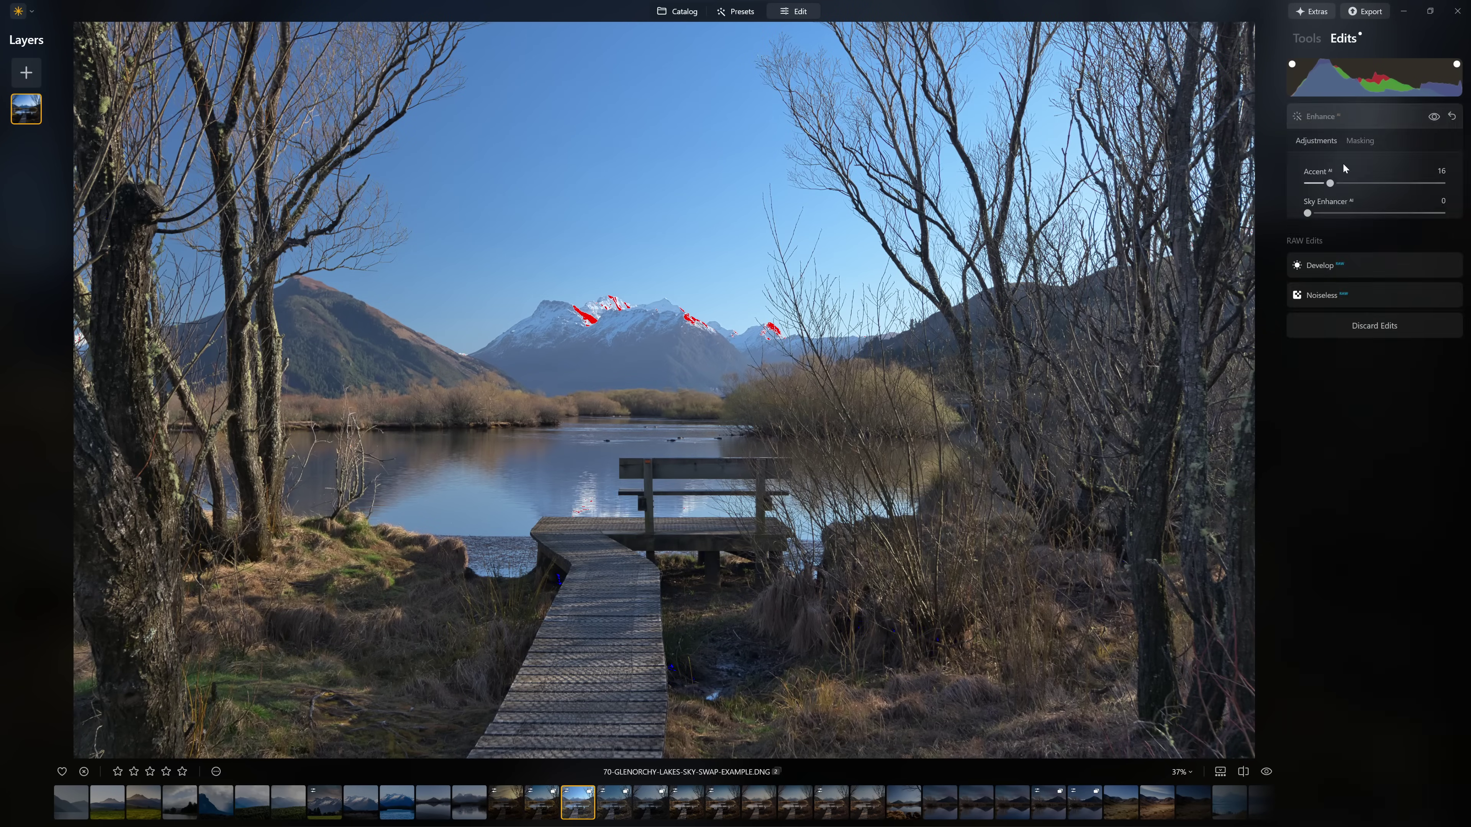
left_click(1329, 116)
left_click(1390, 117)
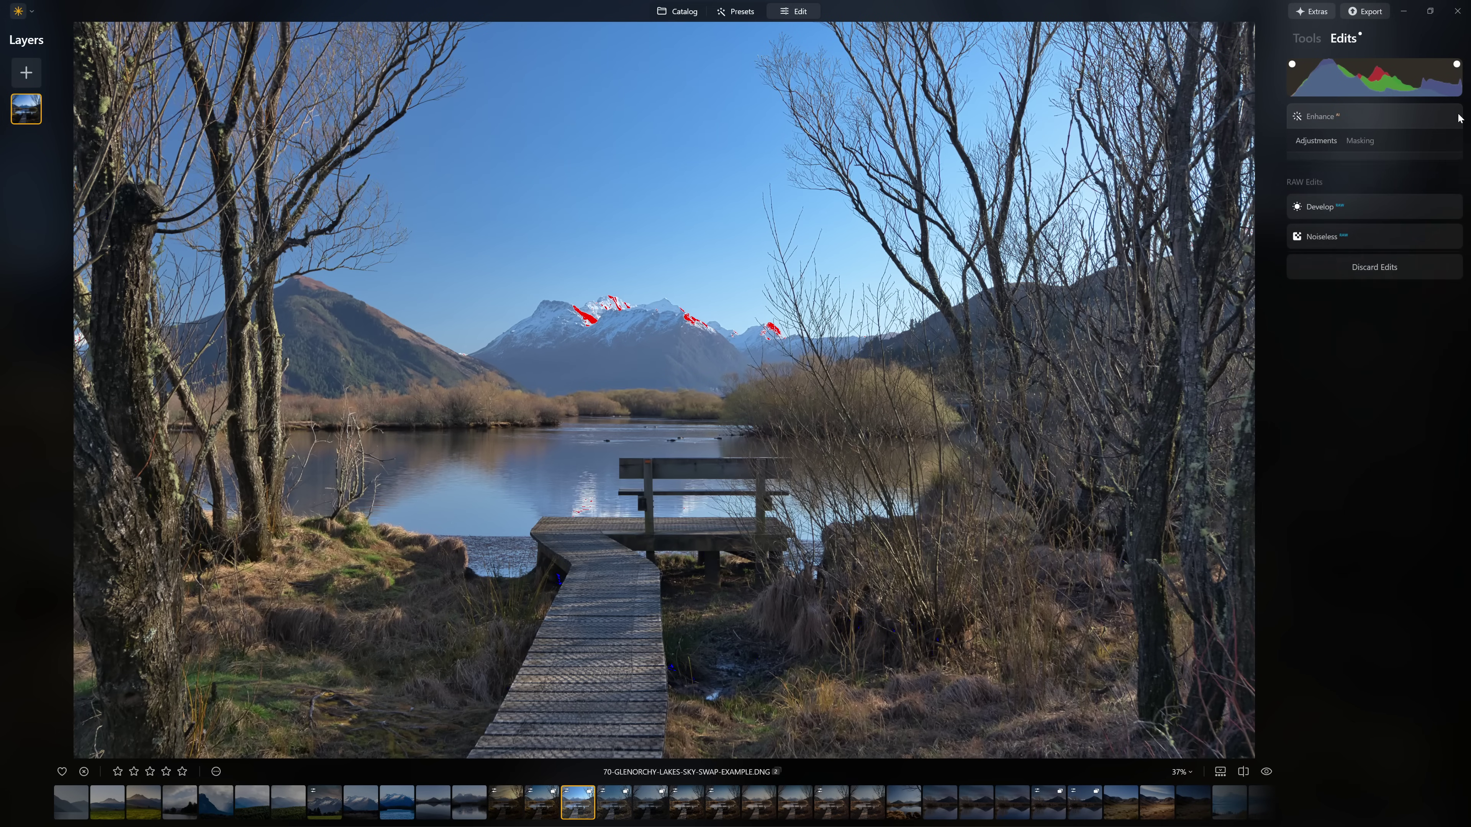
left_click(1443, 119)
left_click(1446, 118)
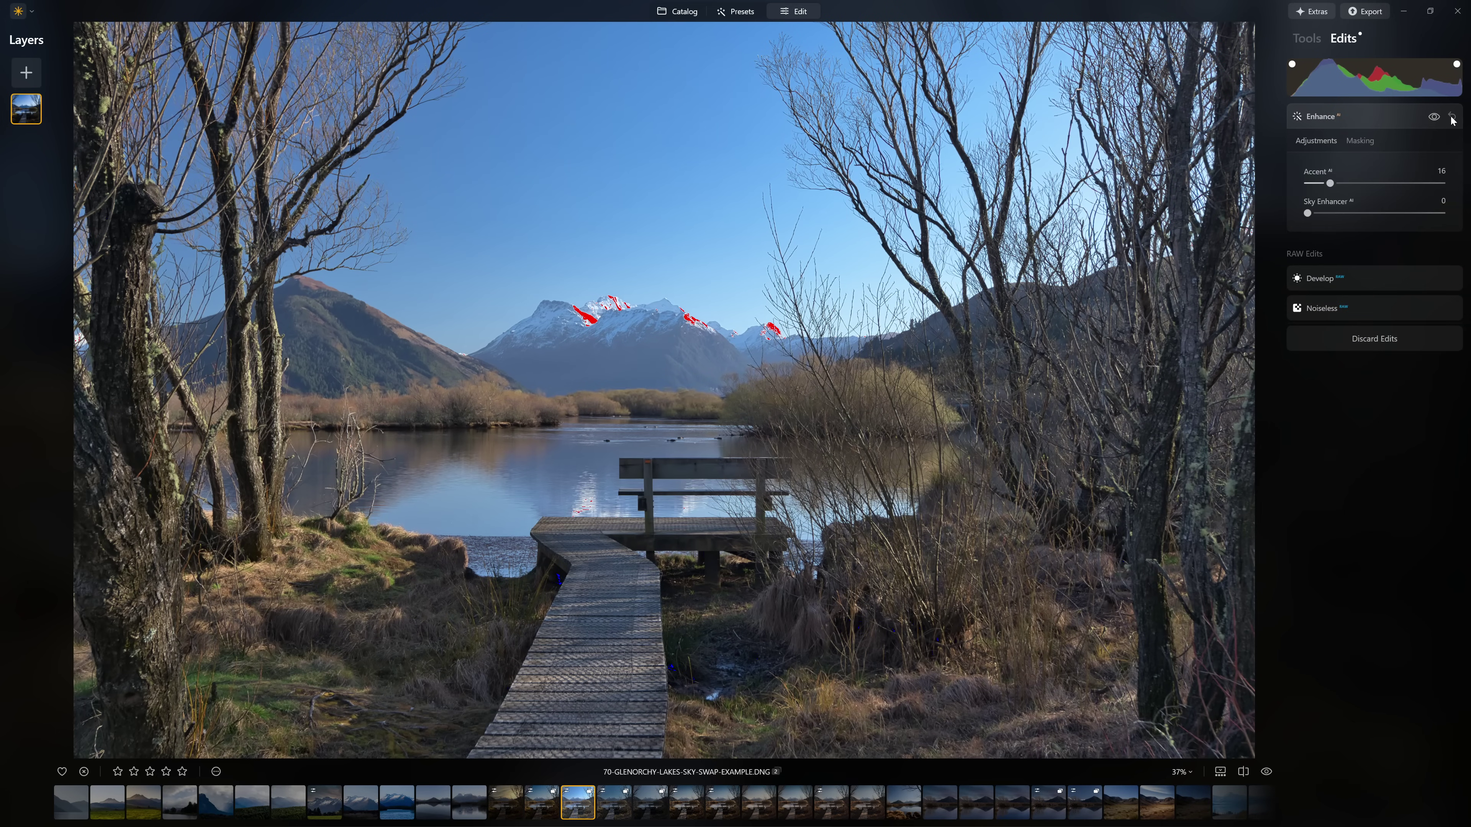
left_click(1356, 133)
left_click(1332, 139)
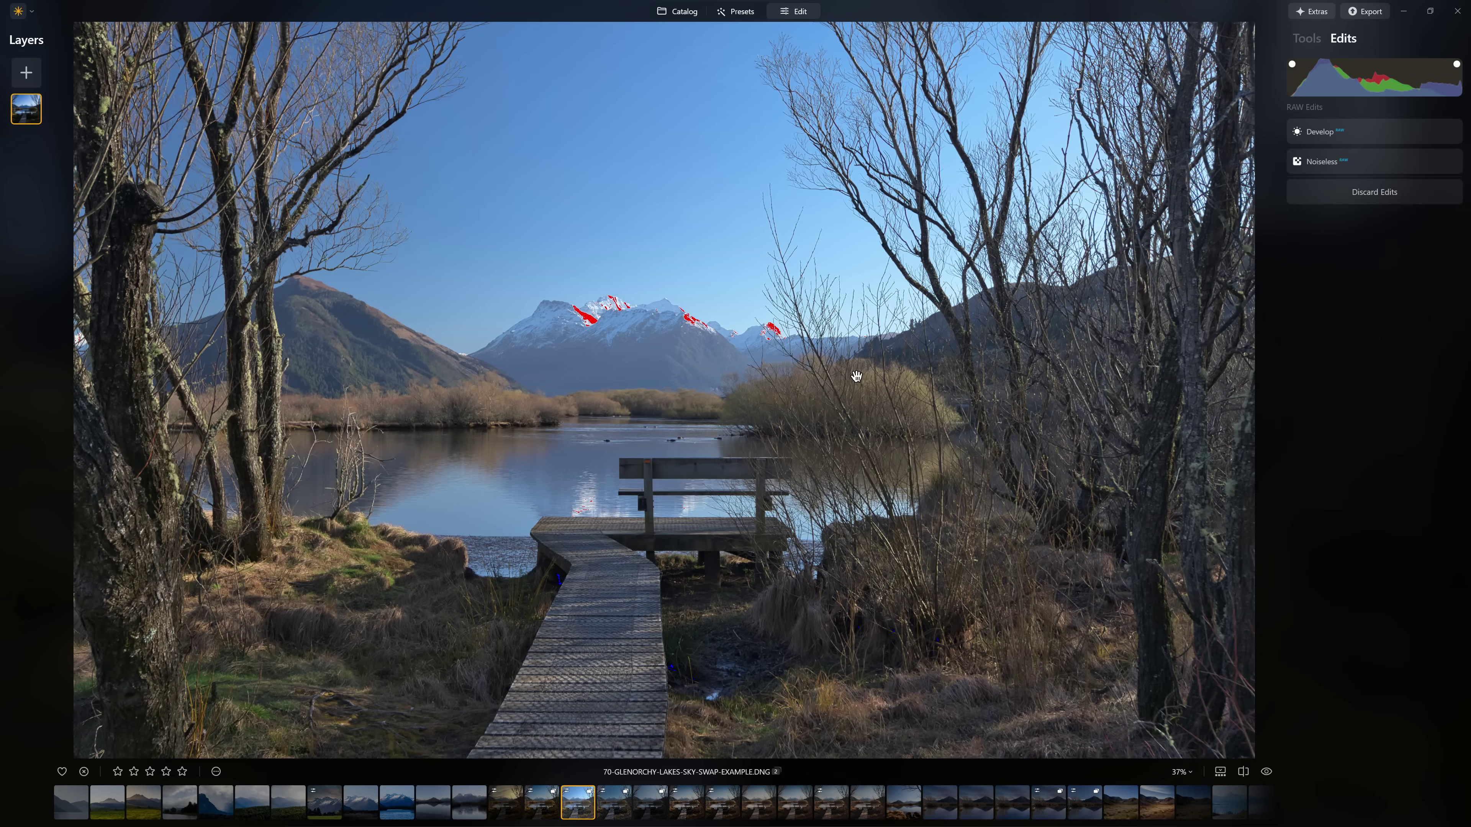
Compare the developed photo with its original version and turn off the clipping warnings
key("backslash")
key("backslash")
key("backslash")
key("backslash")
key("j")
Compare the whole developed photo with its original repeatedly, without the clipping overlay, checking sky, trees and boardwalk
key("backslash")
key("backslash")
key("backslash")
key("backslash")
key("backslash")
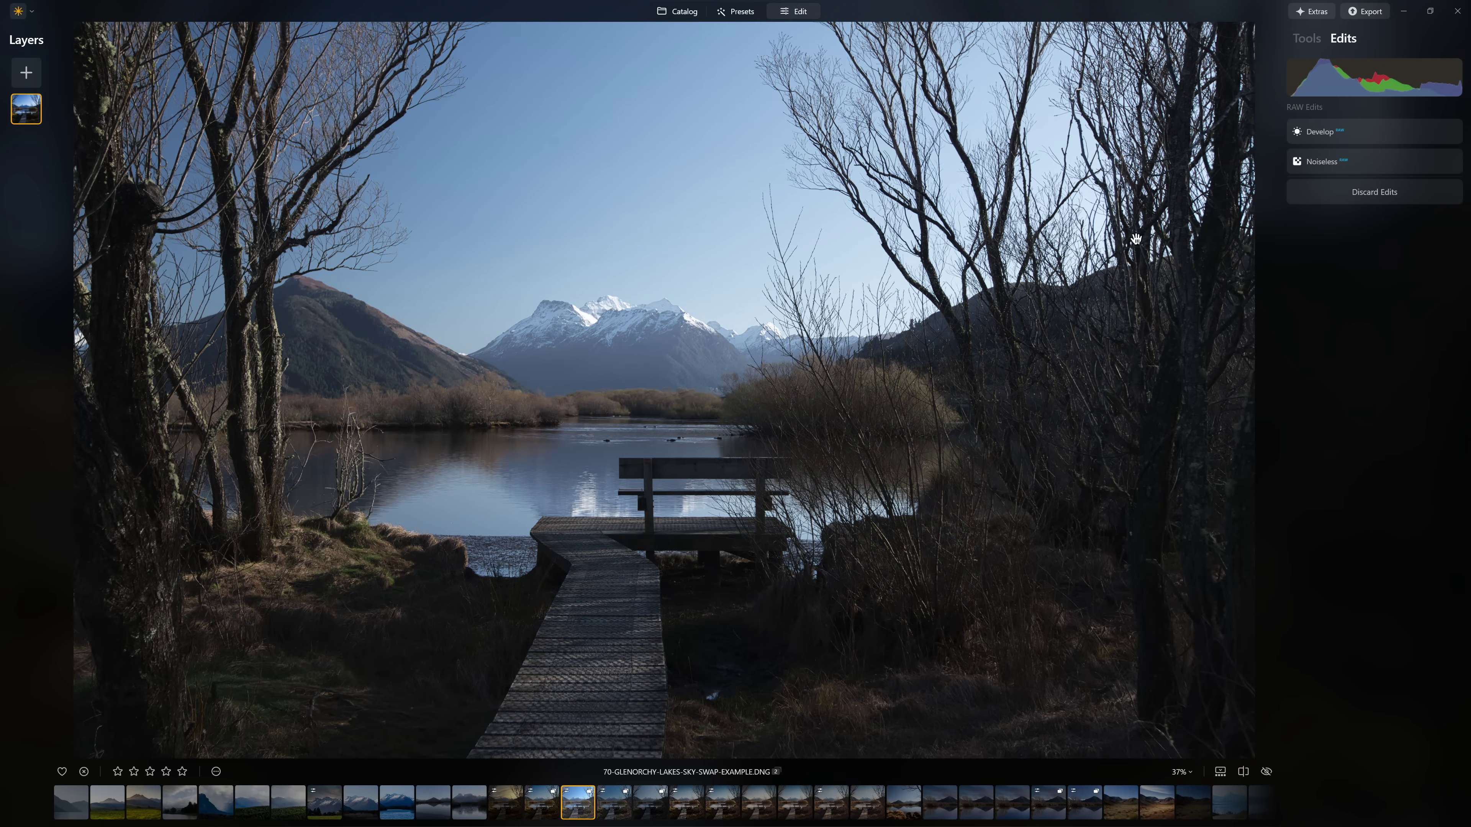
key("backslash")
key("backslash")
key("backslash")
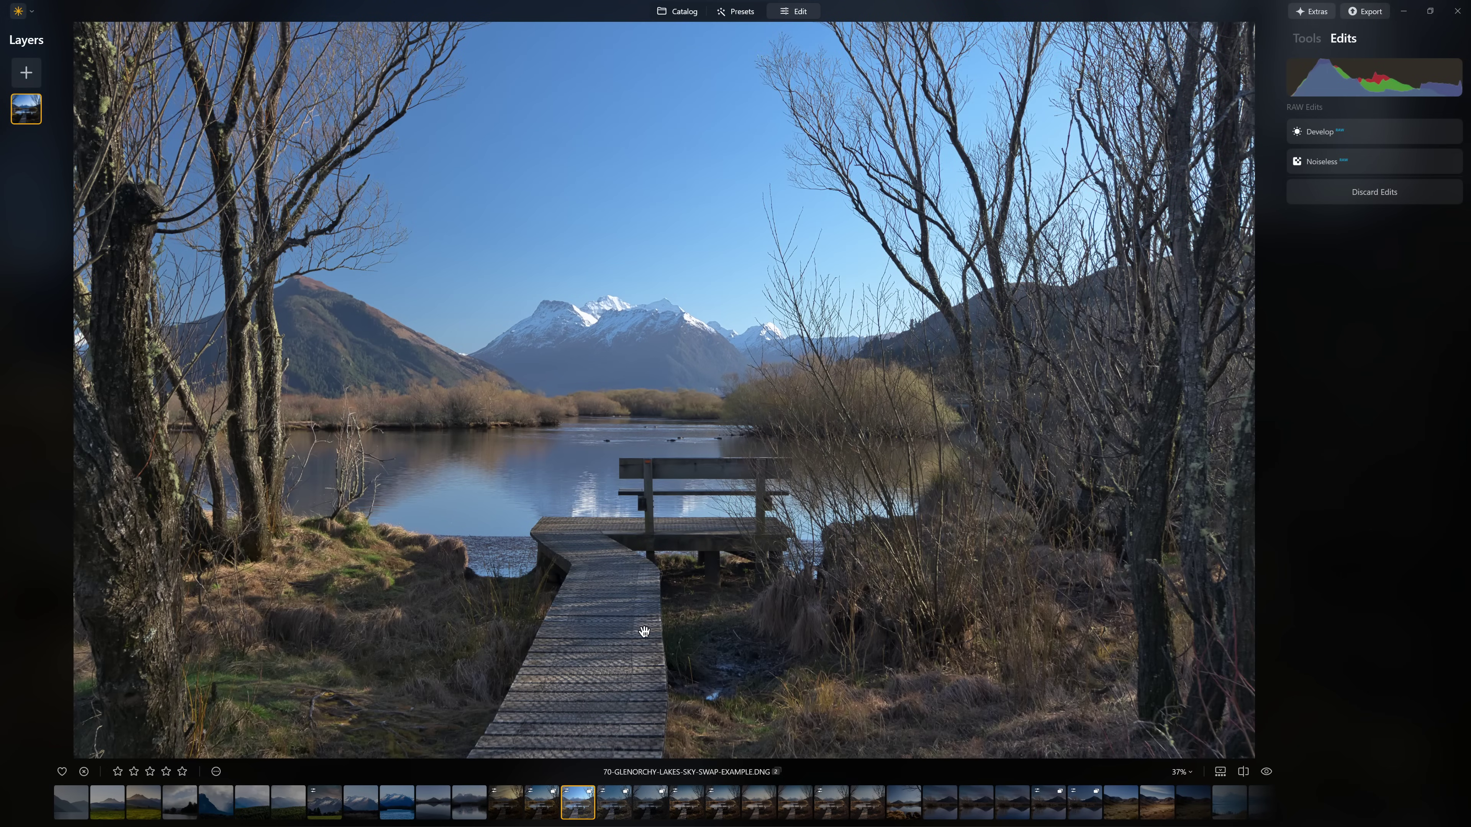
key("backslash")
key("backslash")
key("backslash")
key("backslash")
Examine the bench, lake and shrubs up close in the edited and original versions, and return to the full view
left_click(864, 377)
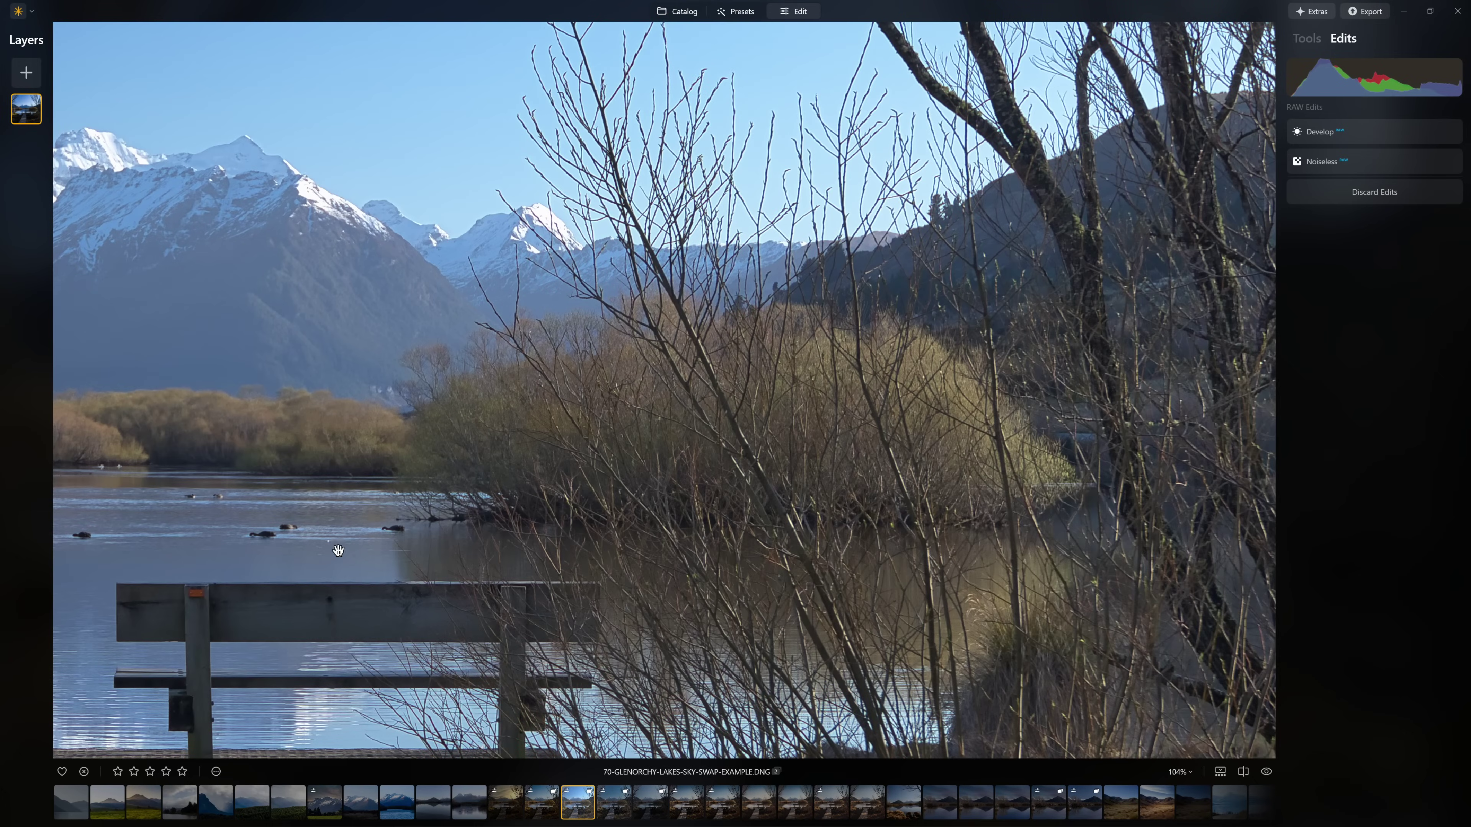
key("backslash")
key("backslash")
left_click(556, 458)
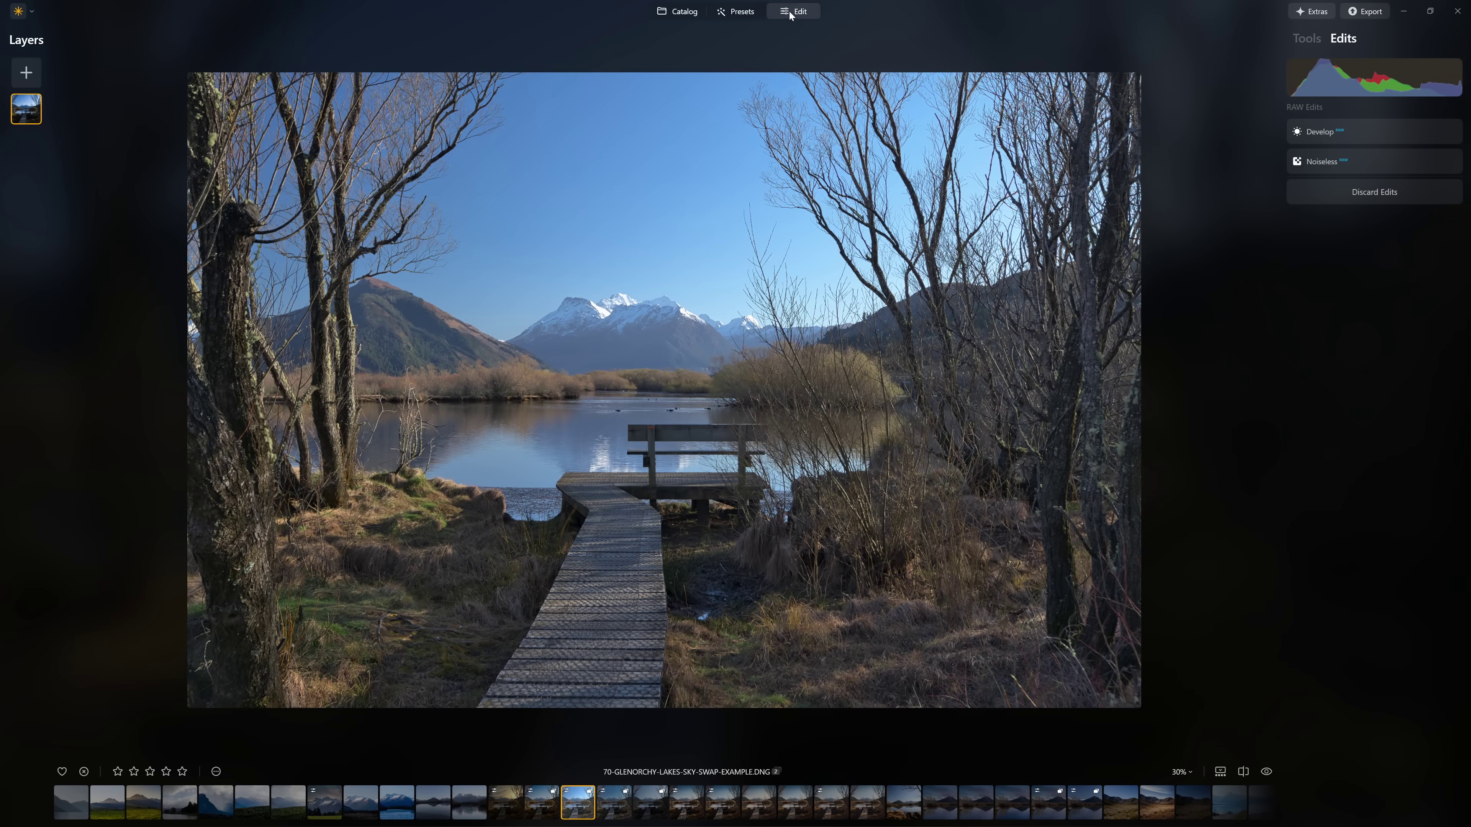
Apply Enhance to the photo with Accent at 100 and preview the image with and without it
left_click(1305, 37)
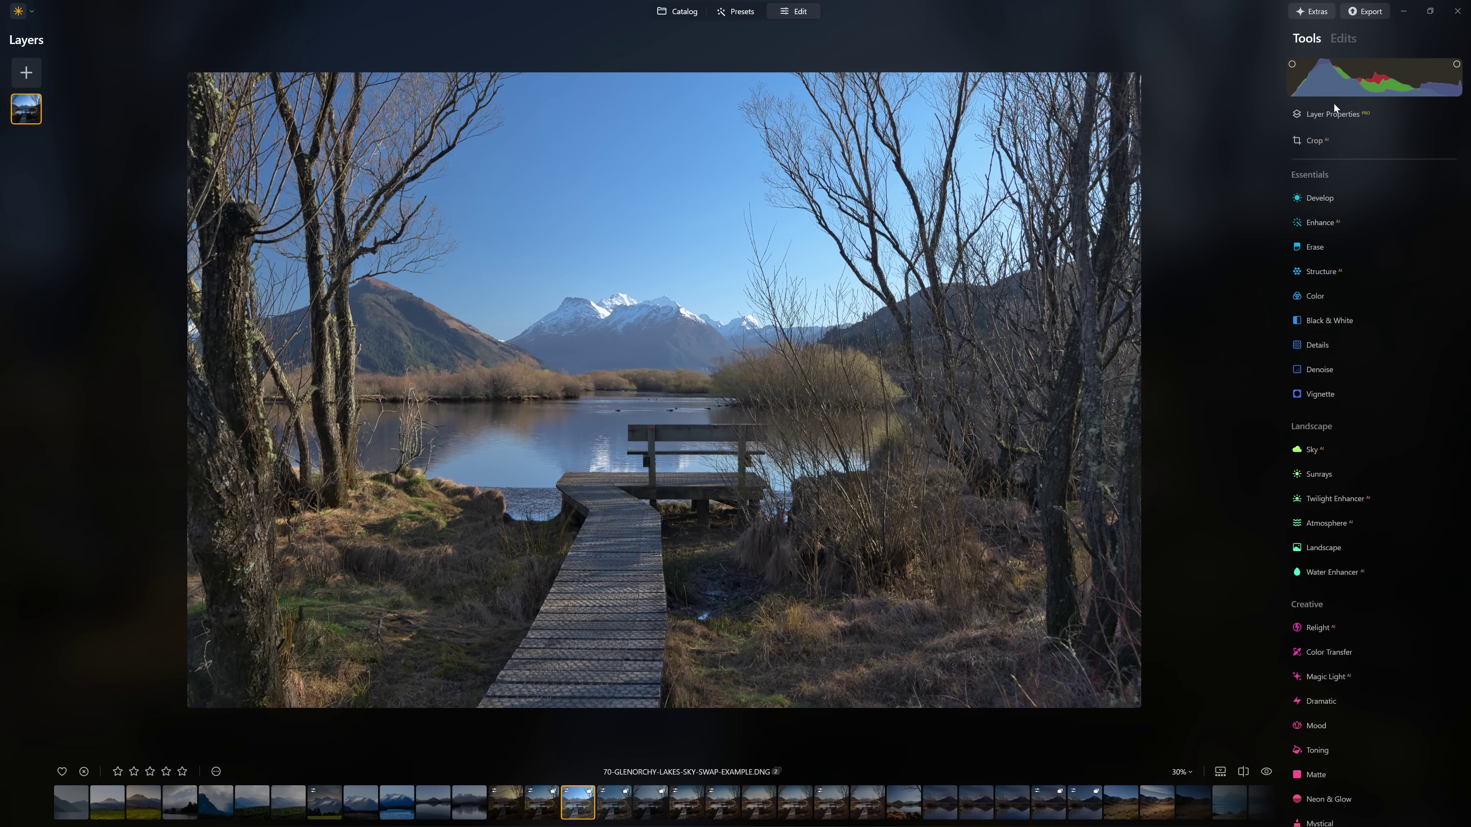
left_click(1332, 224)
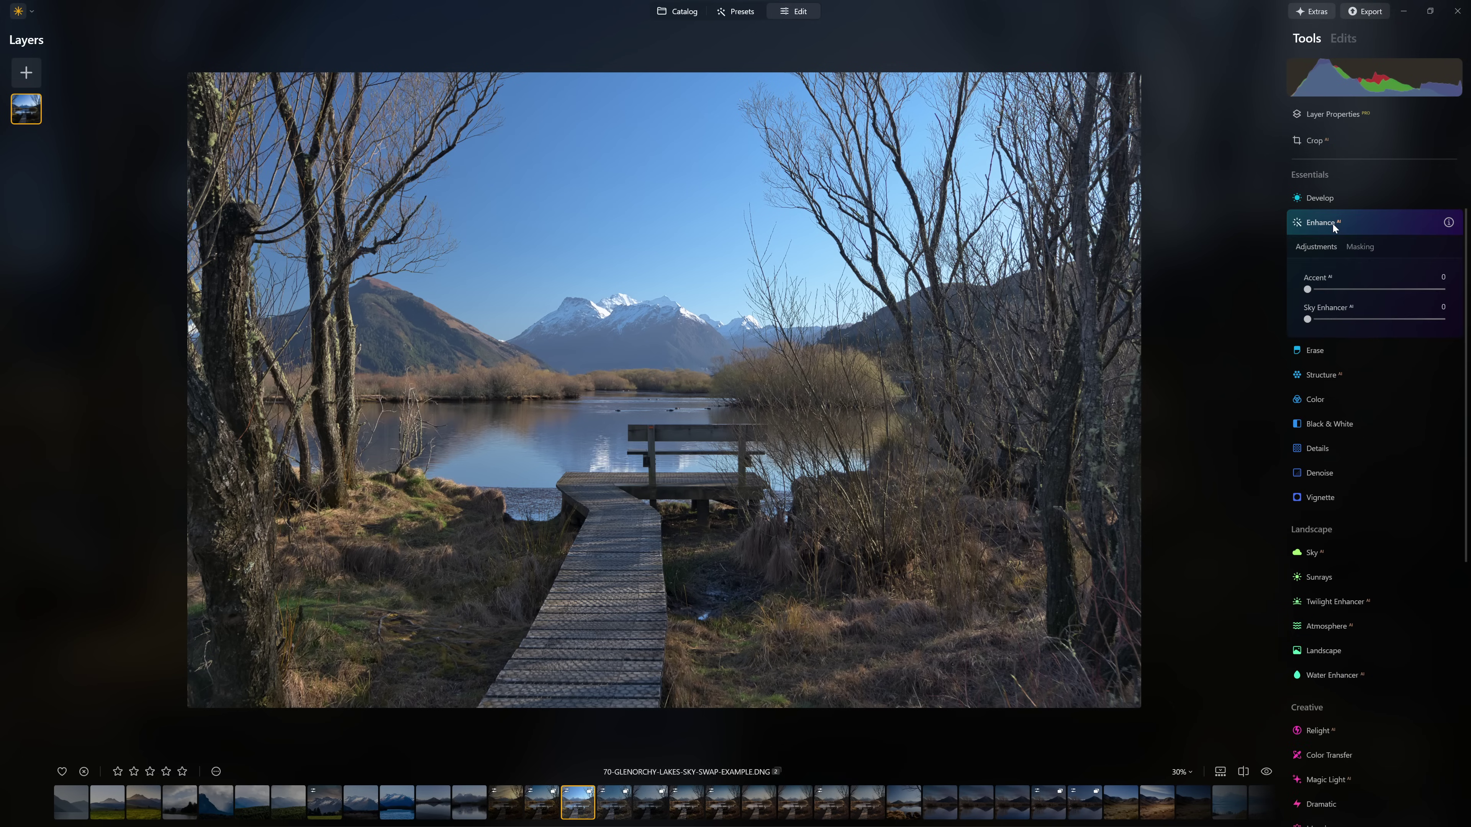
left_click_drag(1306, 291, 1440, 293)
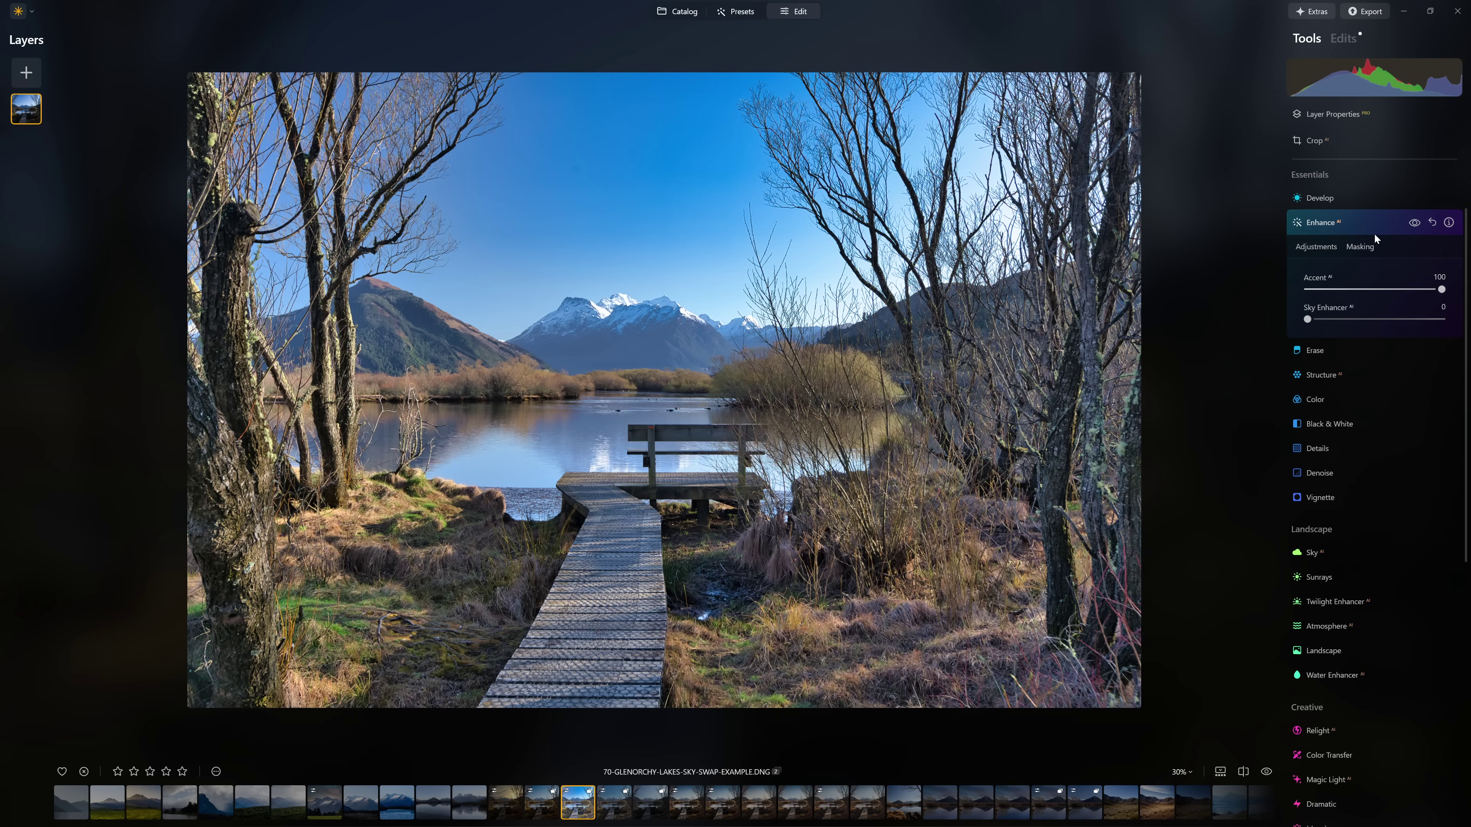
left_click(1413, 226)
left_click(1414, 225)
Reduce the Enhance Accent to 27, trying 28, 22 and 100 and previewing the effect along the way
left_click_drag(1442, 290, 1345, 289)
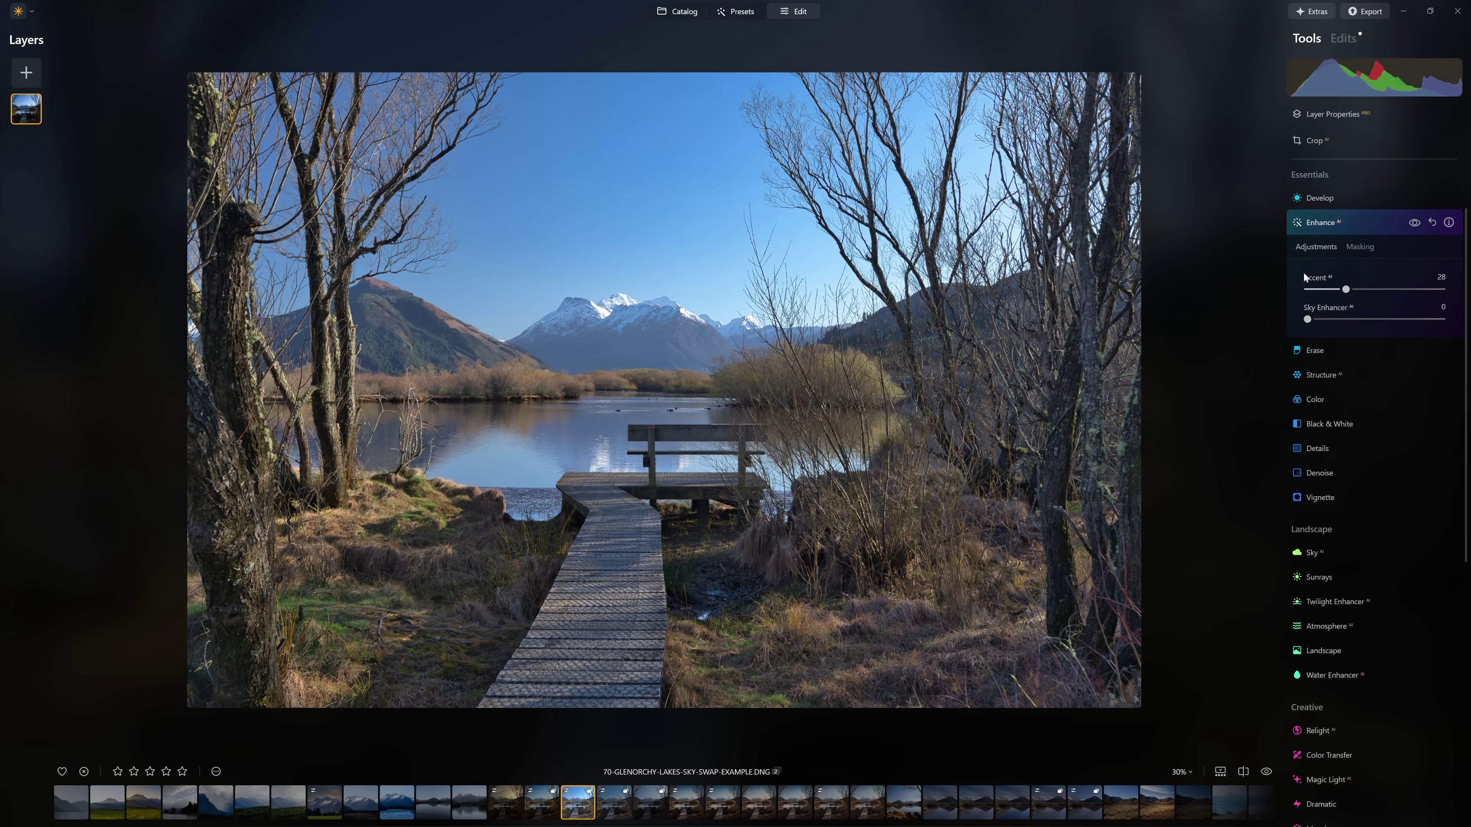
left_click(1414, 223)
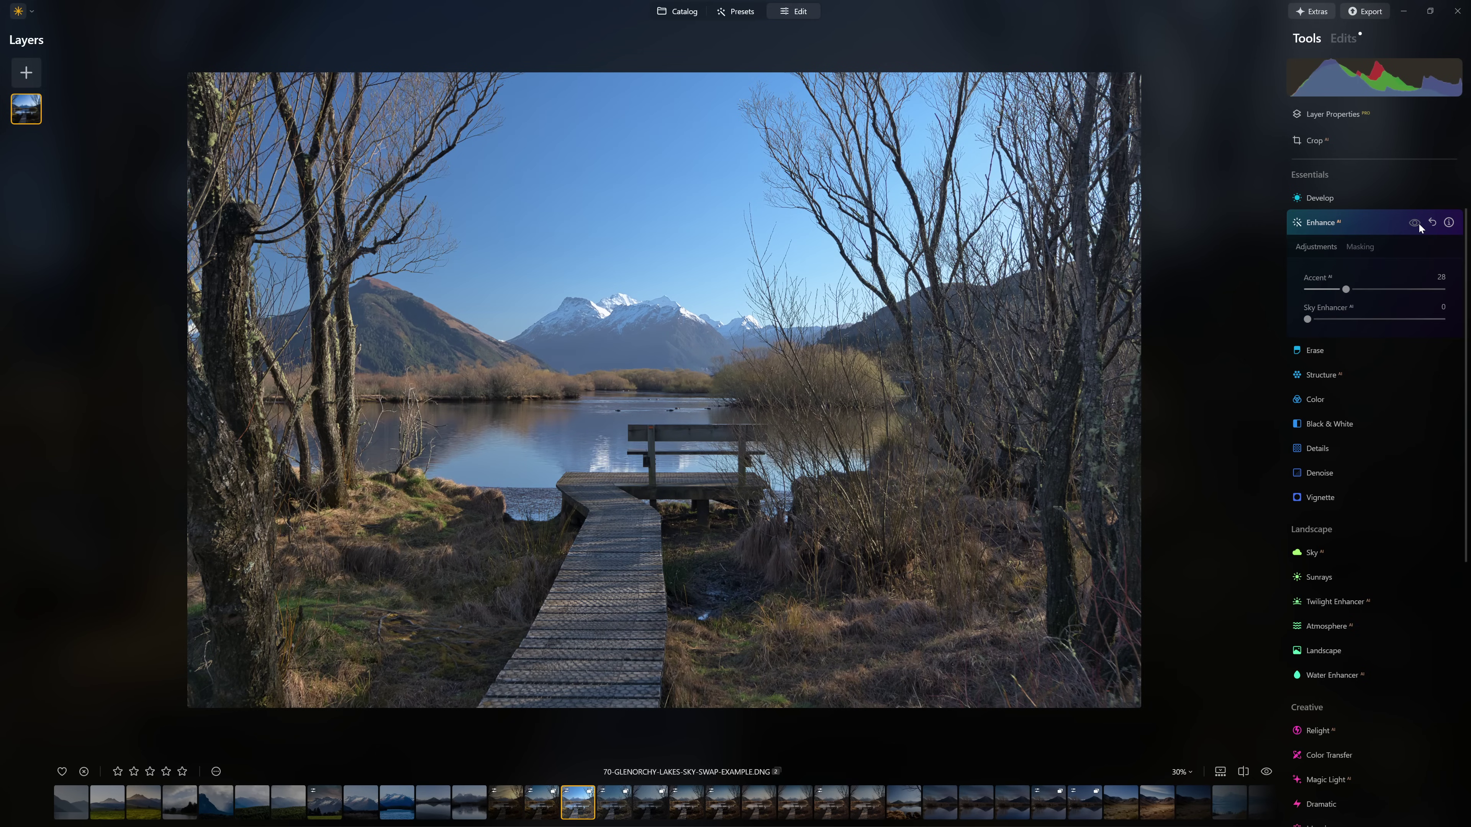
left_click(1416, 223)
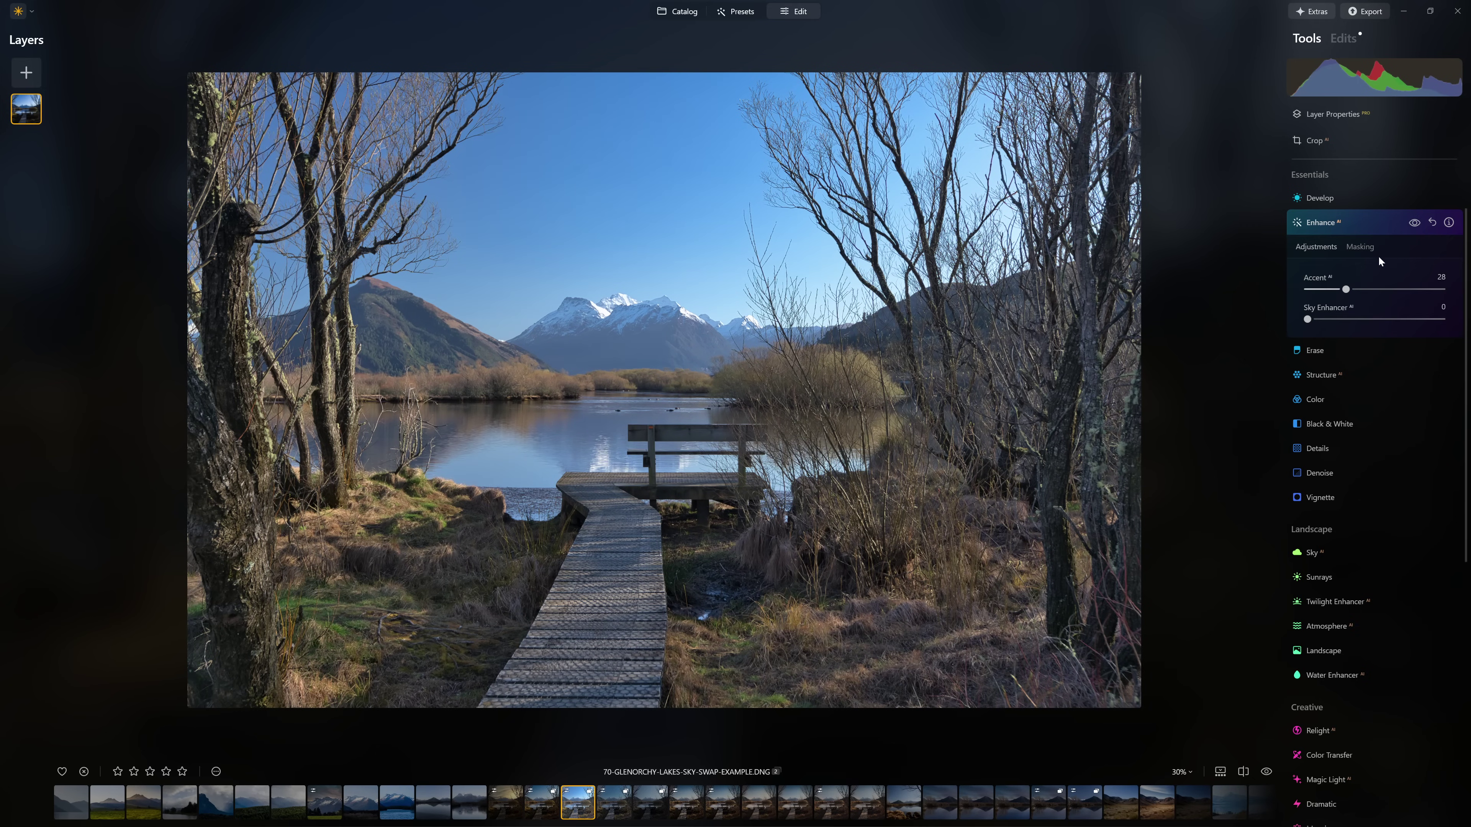
mouse_move(1348, 290)
left_mouse_down()
mouse_move(1429, 295)
mouse_move(1301, 293)
mouse_move(1338, 293)
left_mouse_up()
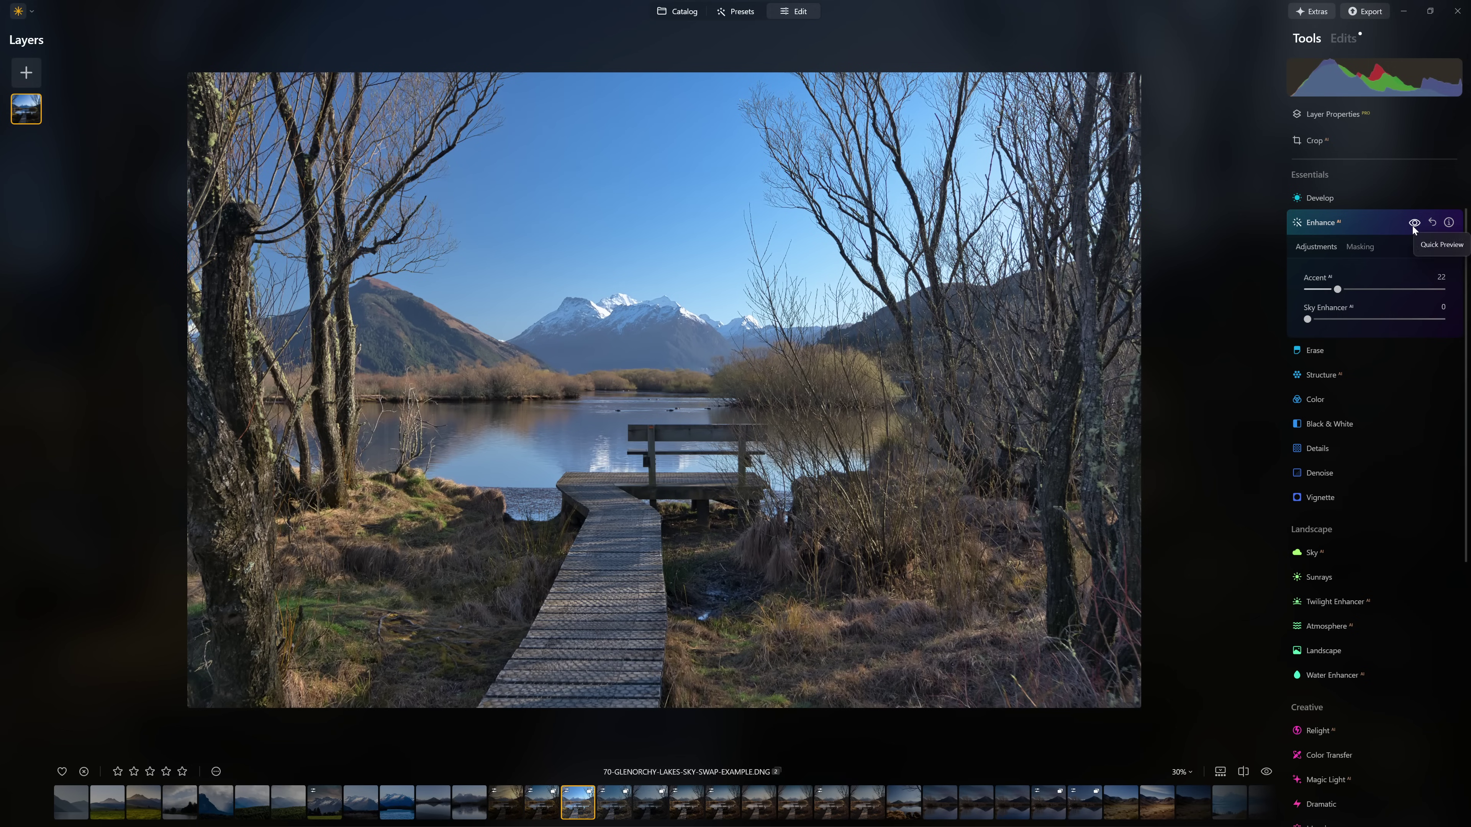
left_click_drag(1334, 291, 1441, 289)
left_click(1348, 288)
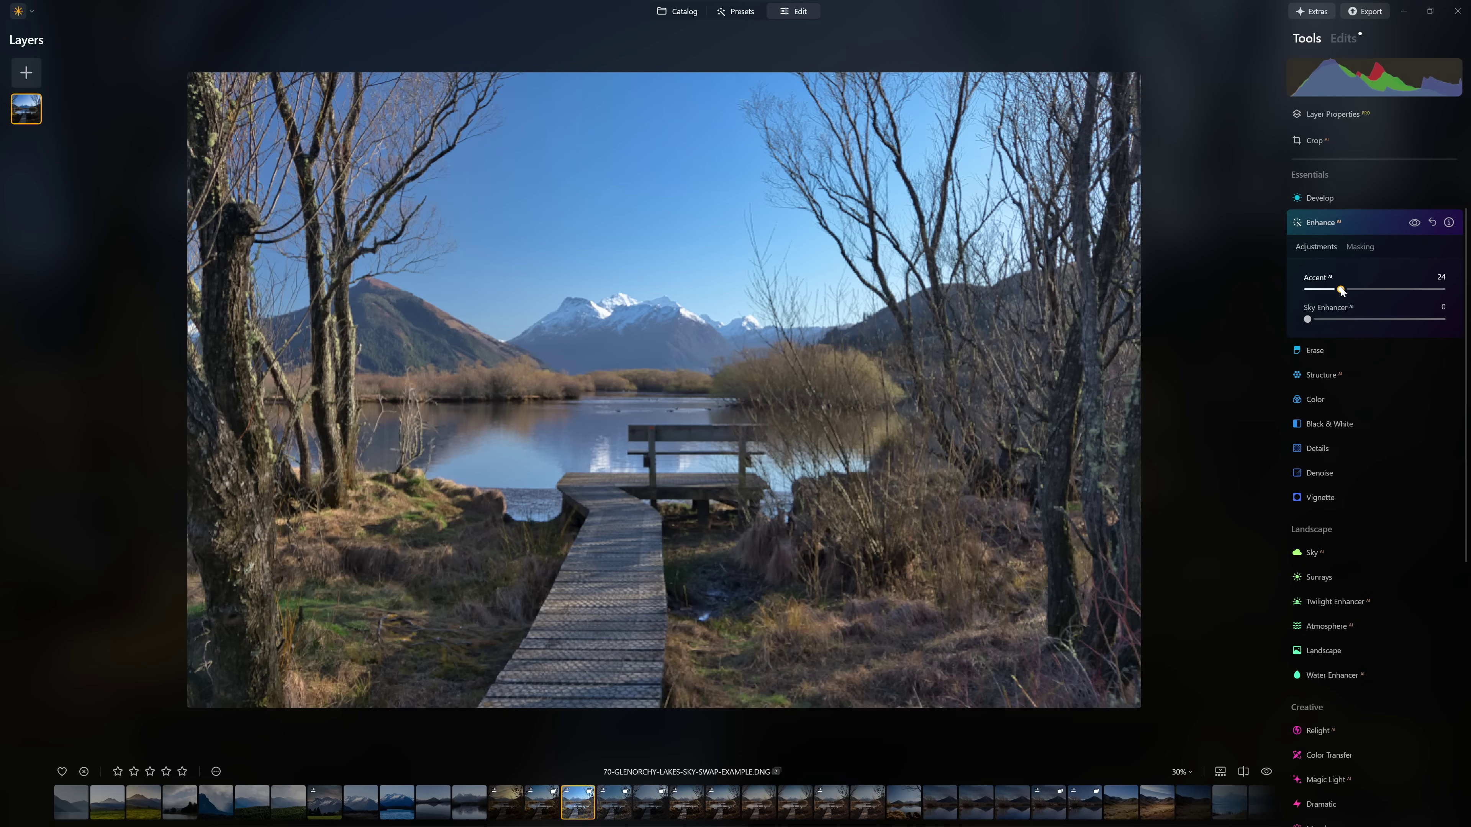
Compare the photo repeatedly with and without the Enhance adjustment, and against its original version
left_click(1414, 222)
left_click(1414, 222)
left_click(1414, 223)
left_click(1412, 224)
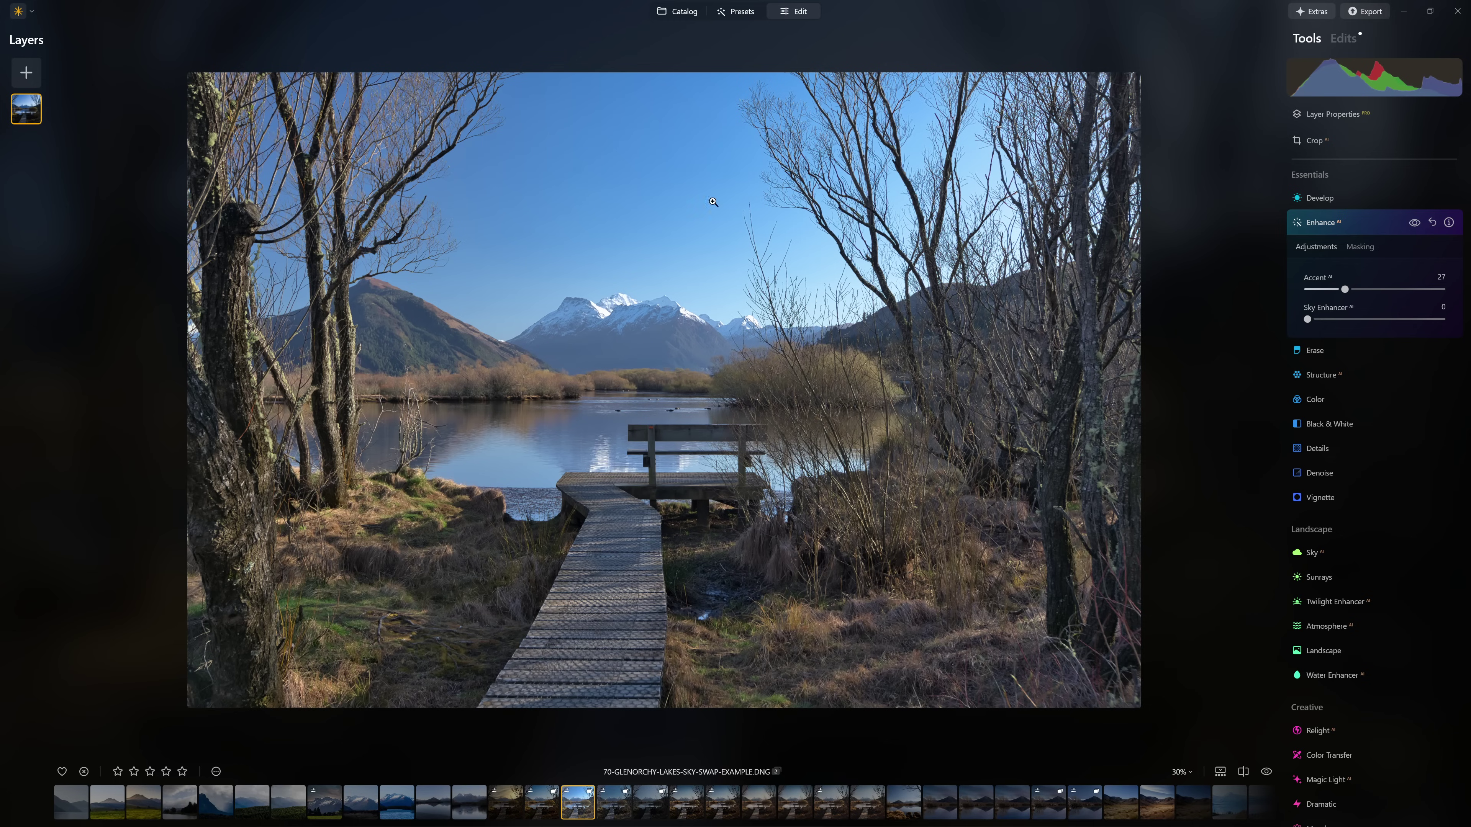
key("backslash")
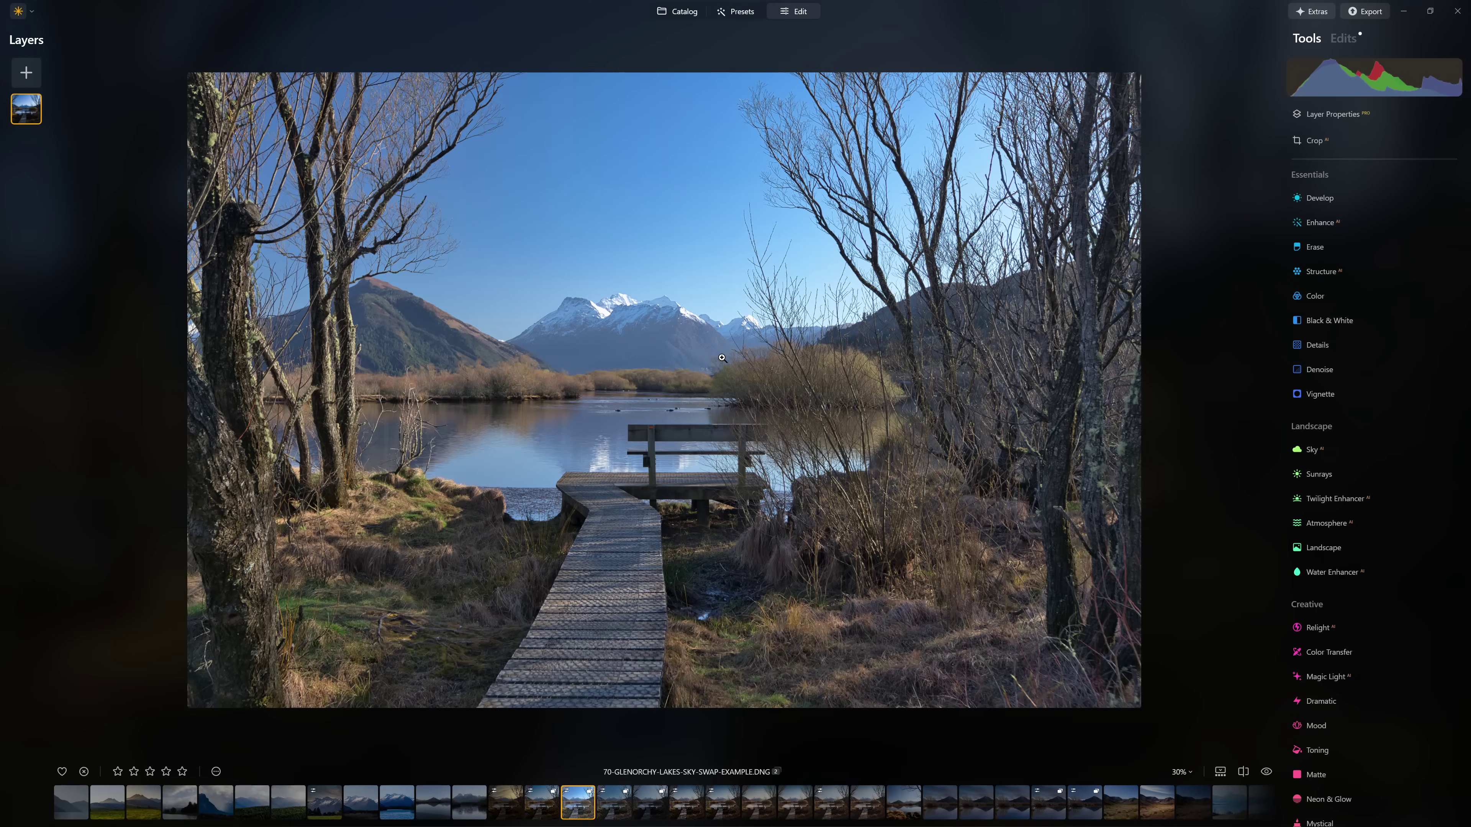
Return to the catalog and collapse the Focus Stacking and Panorama Stitching tools, keeping HDR Merge expanded
left_click(695, 12)
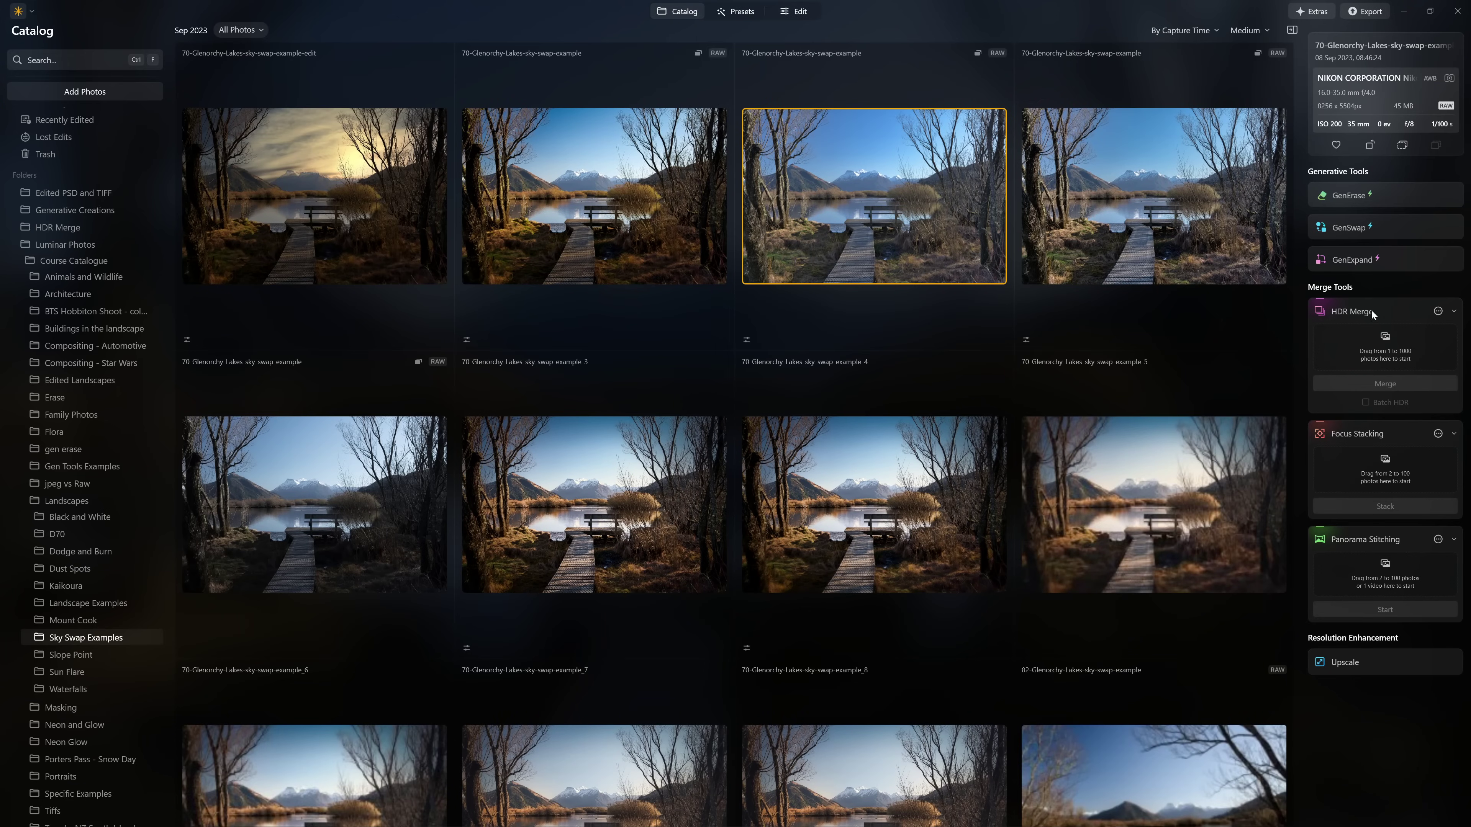
left_click(1372, 313)
left_click(1392, 344)
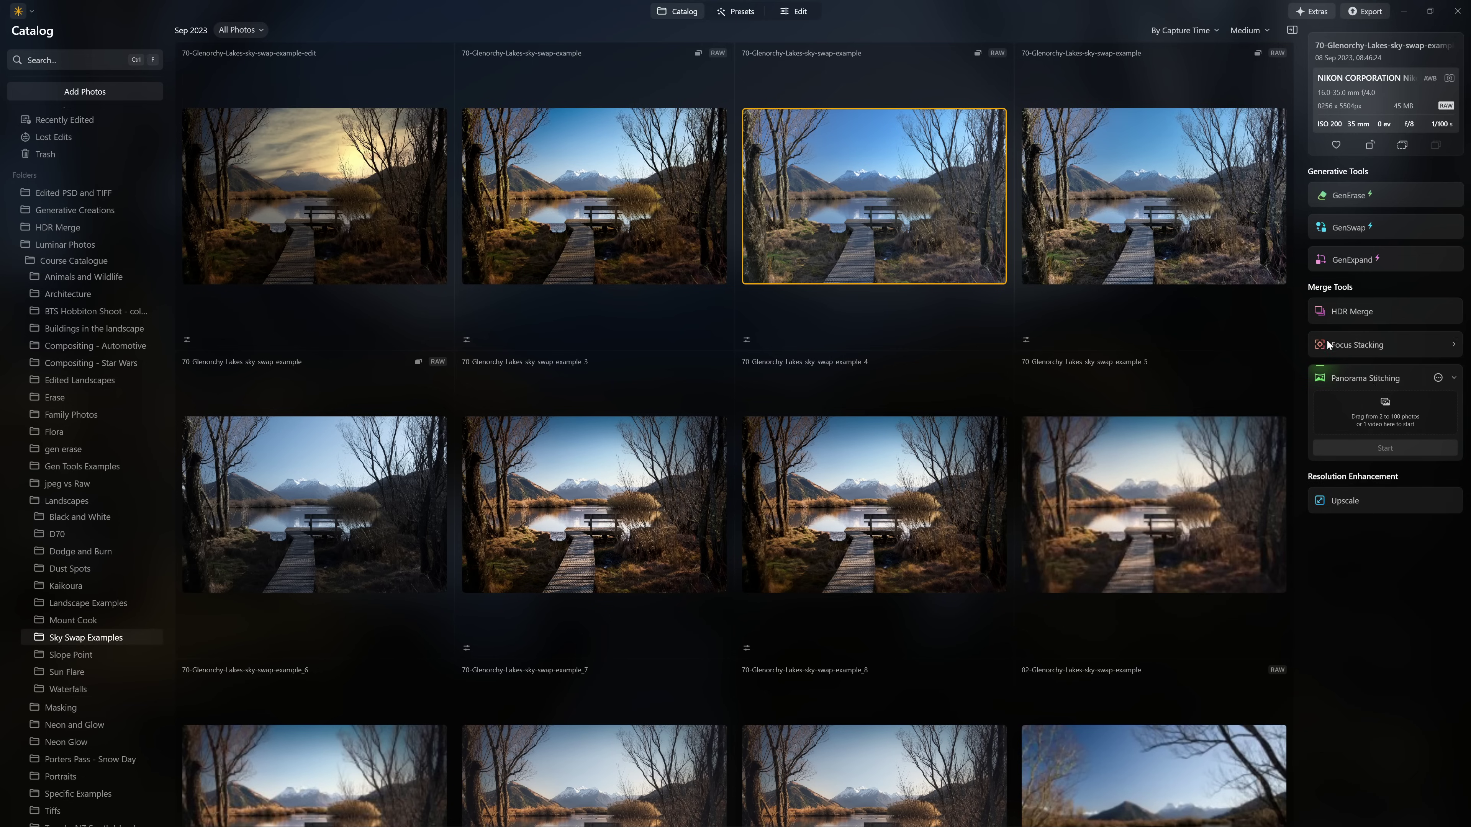
left_click(1388, 379)
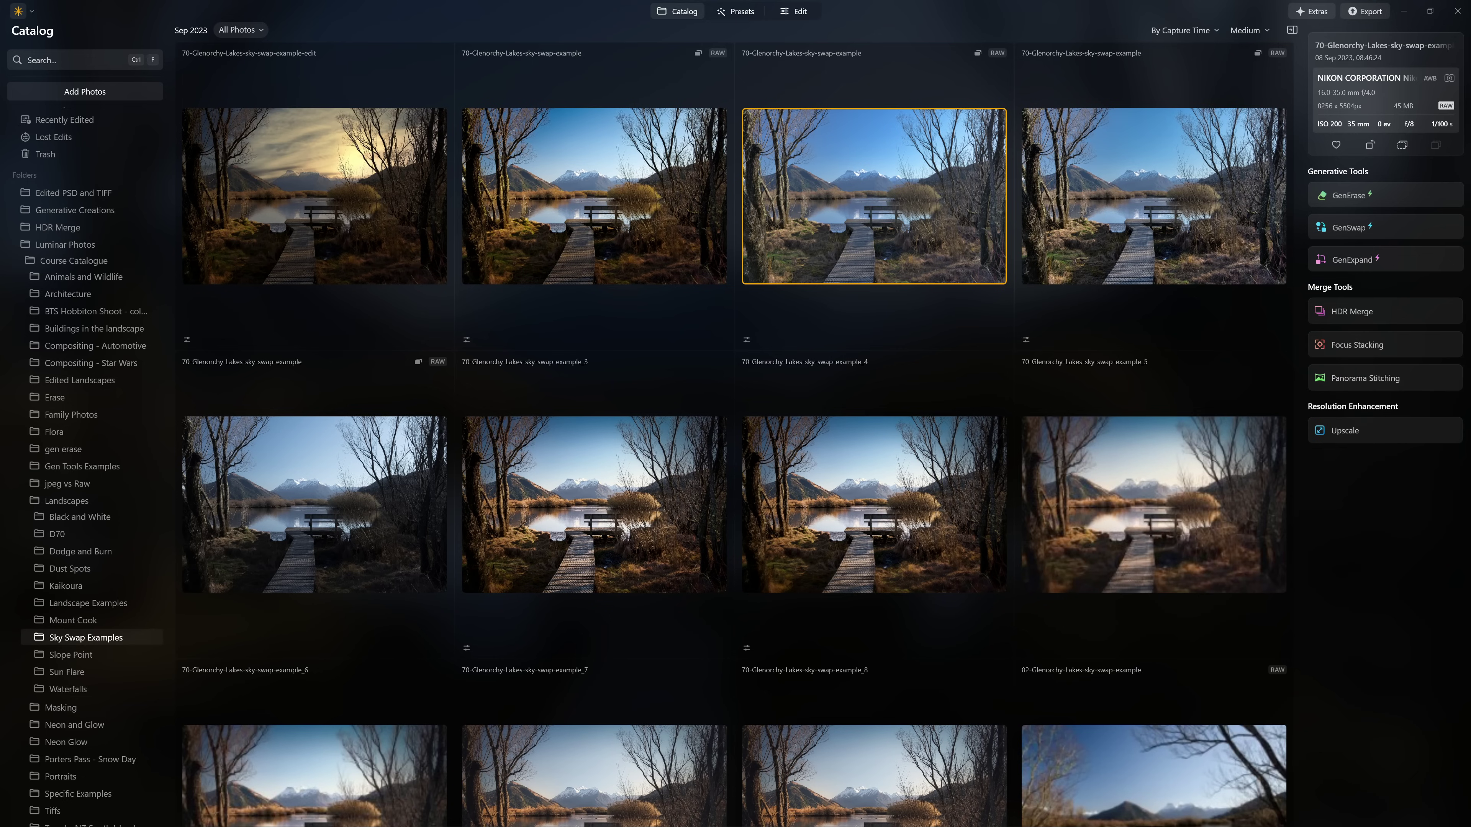
left_click(1386, 313)
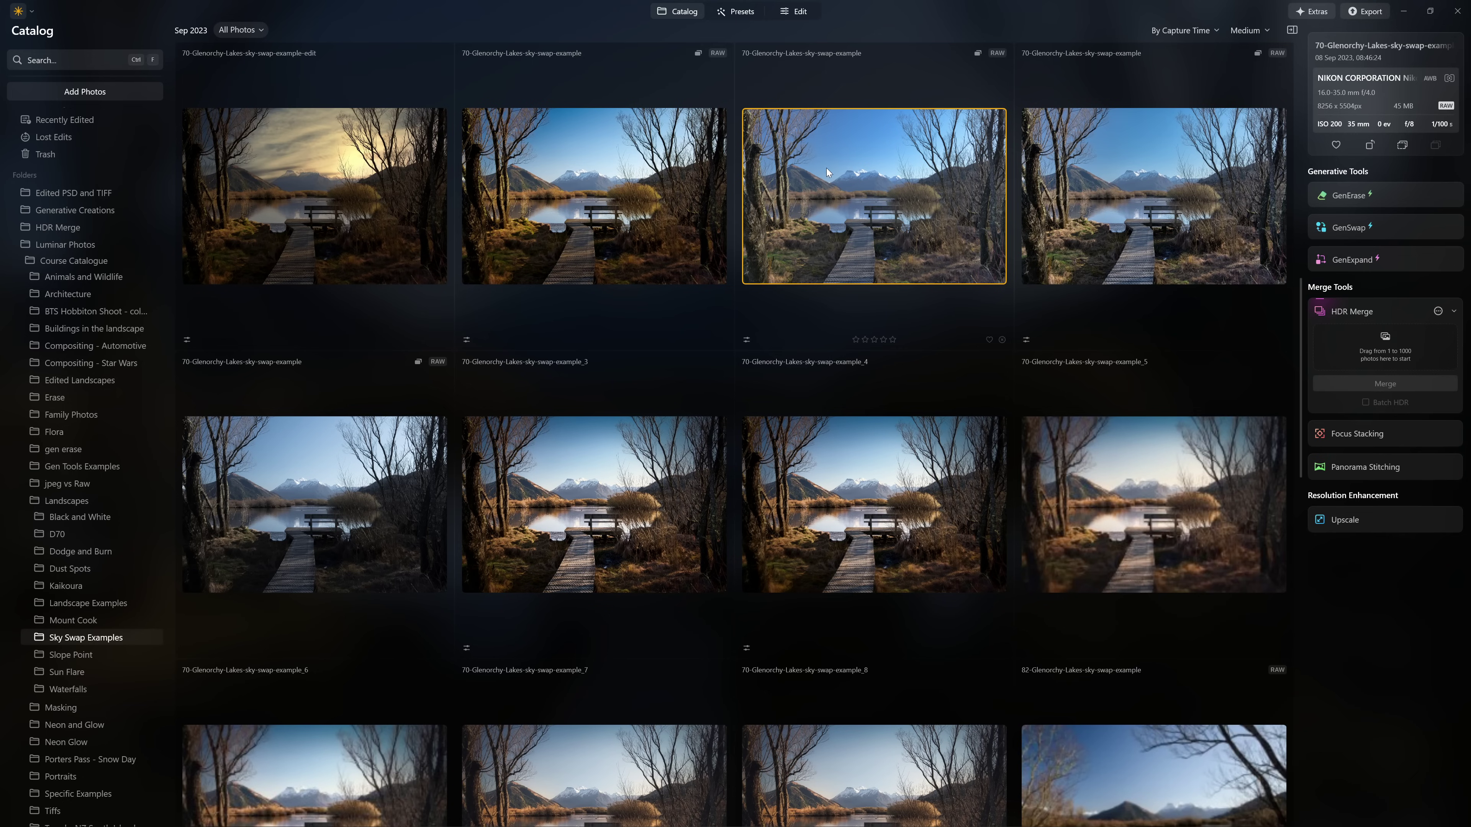
Create a single-image HDR merge from the developed lake photo alone
left_click_drag(832, 182, 1368, 347)
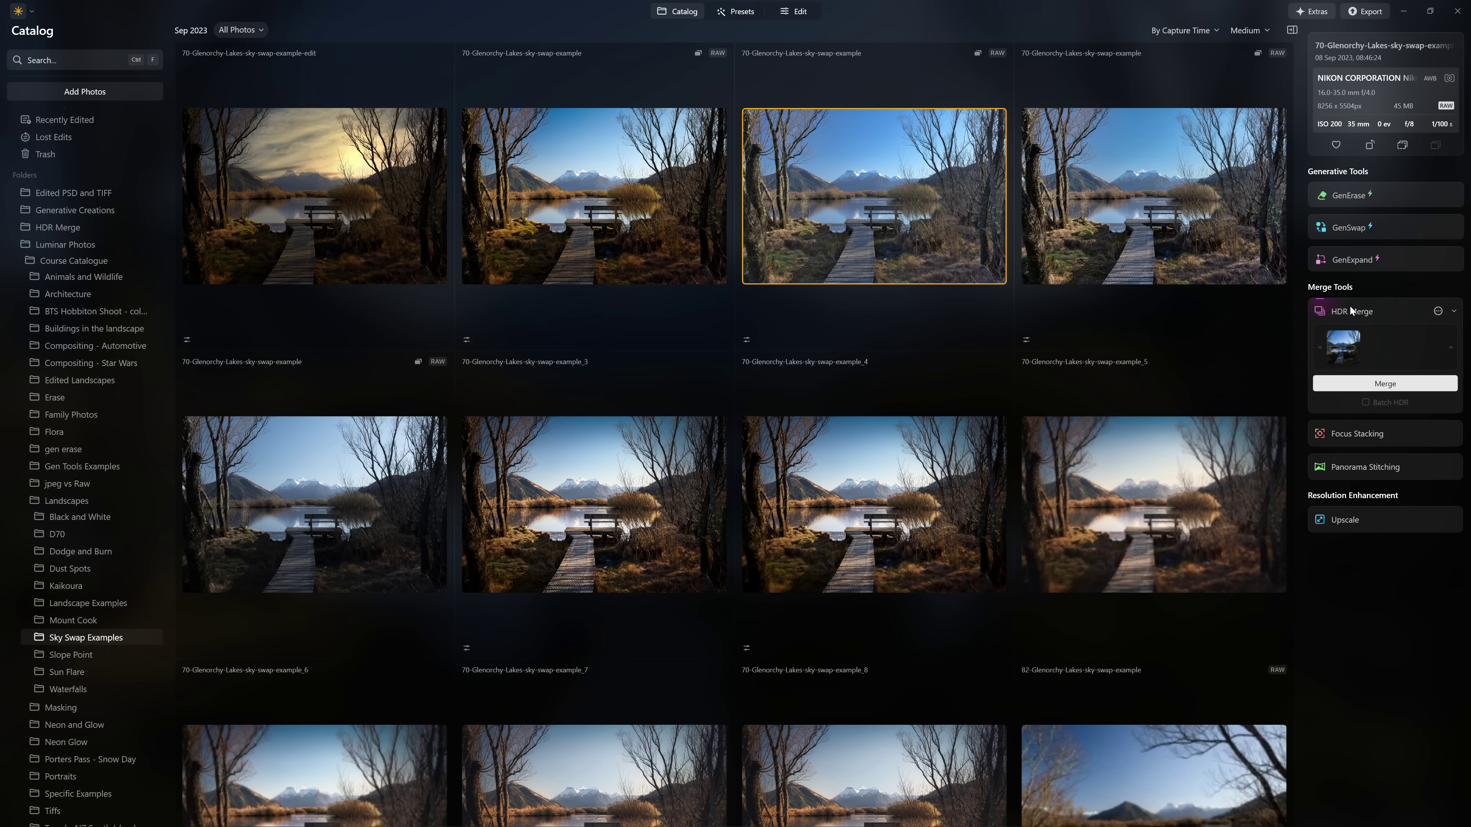
mouse_move(1344, 352)
left_click(1359, 383)
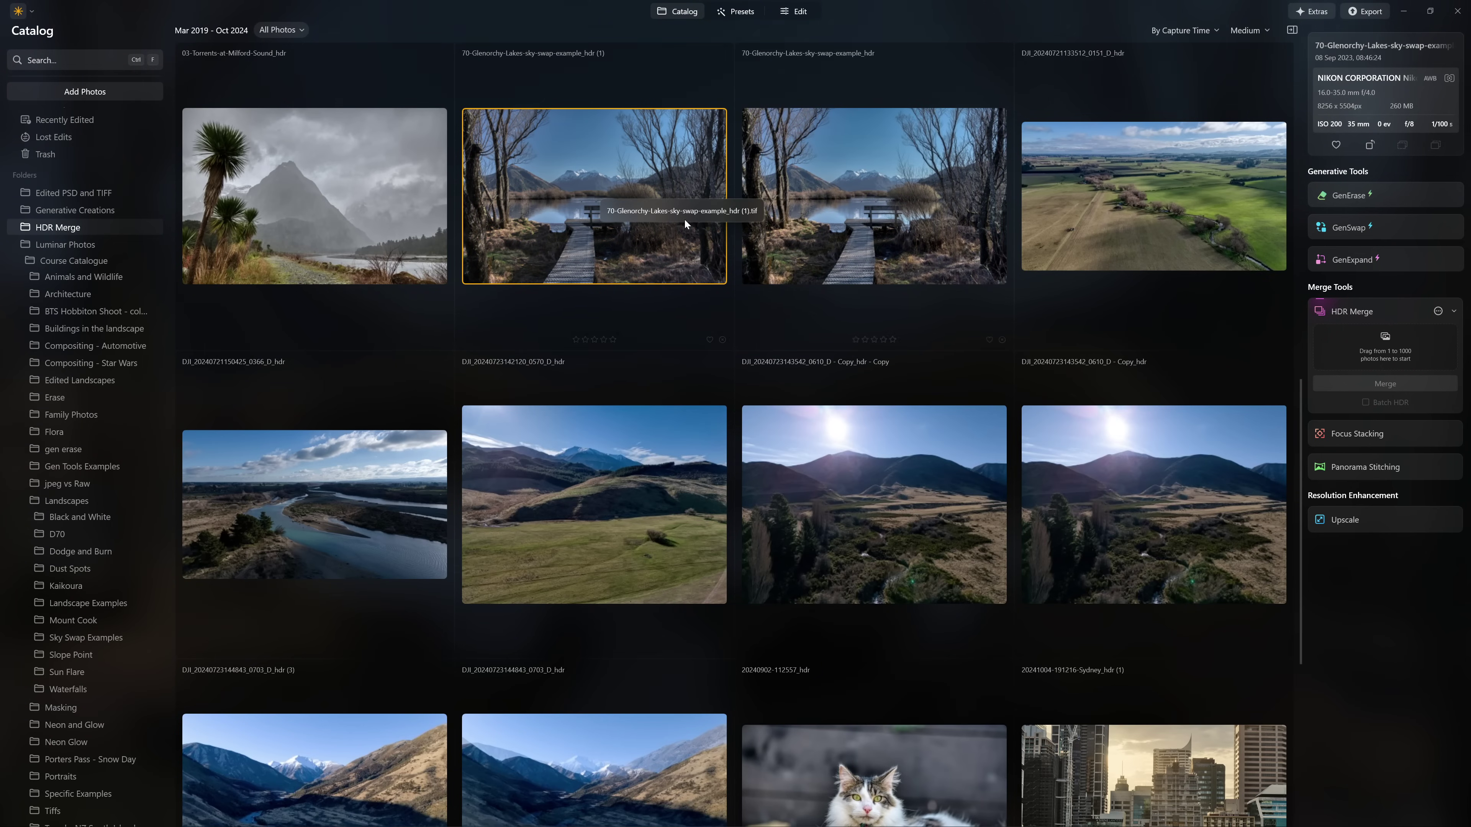
Examine the two HDR versions of the lake photo and view 70-Glenorchy-Lakes-sky-swap-example_hdr (1) full size in the editor
left_click(819, 238)
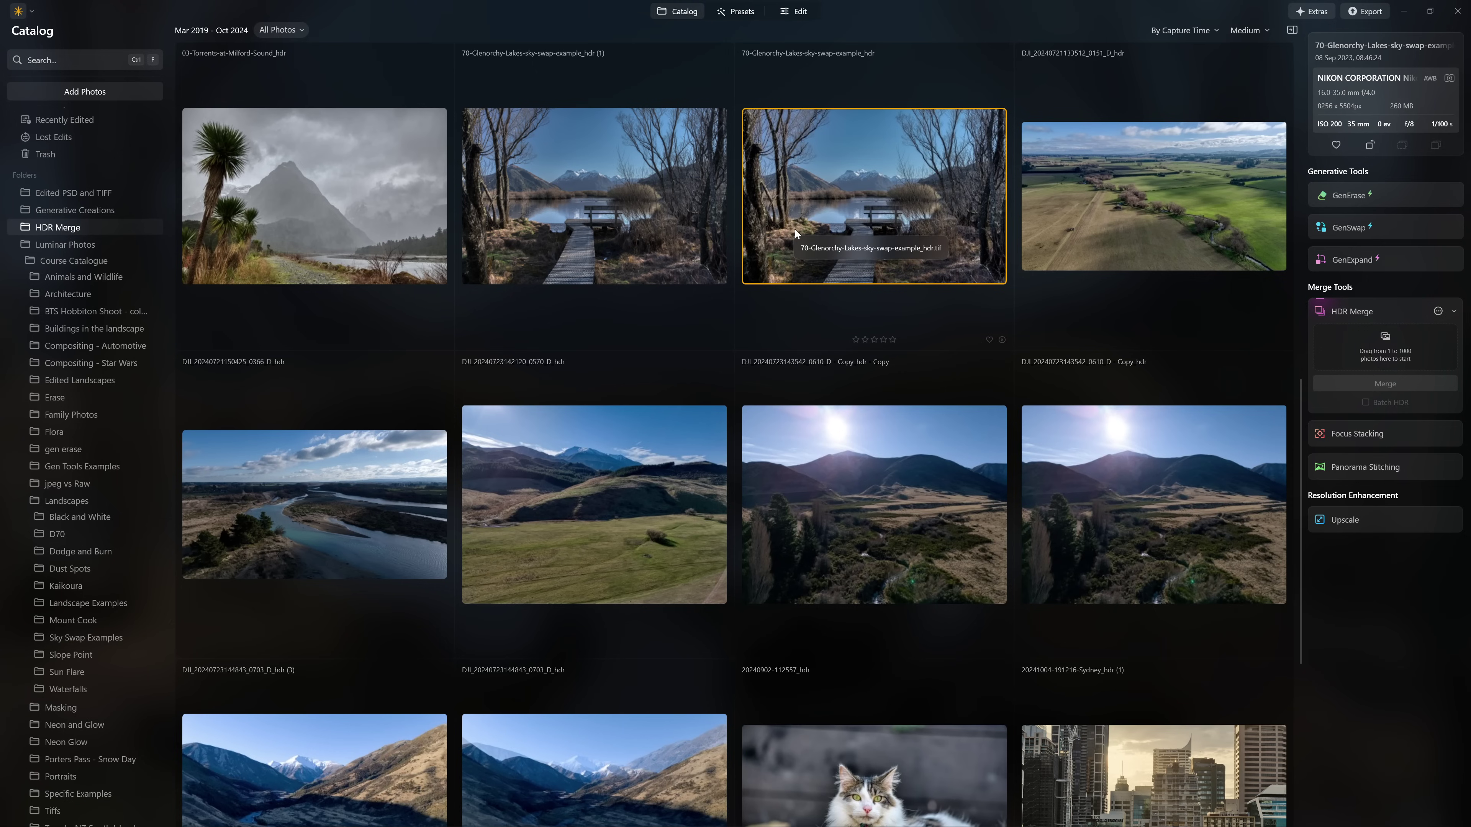
double_click(615, 219)
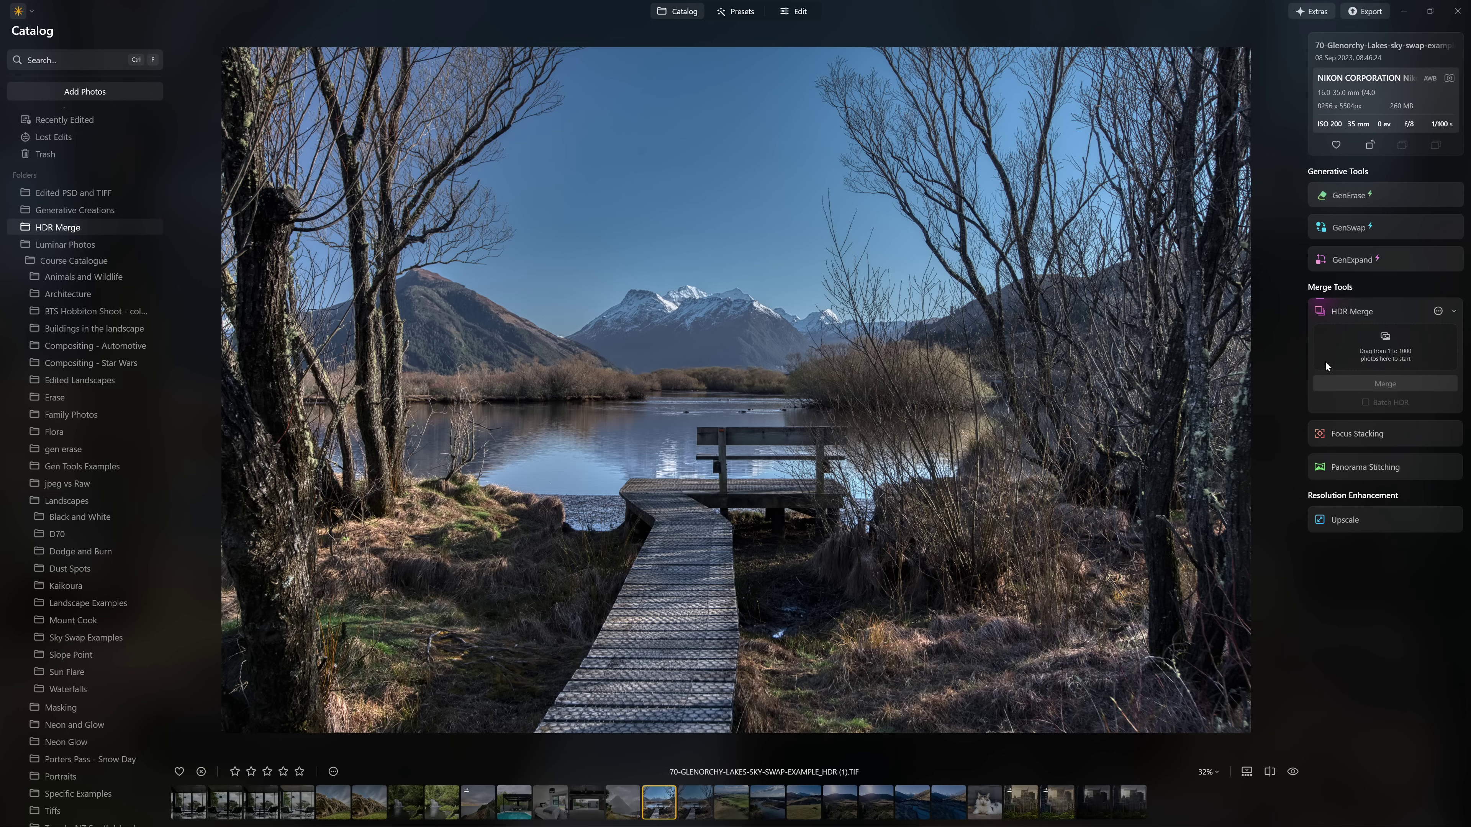
left_click(796, 12)
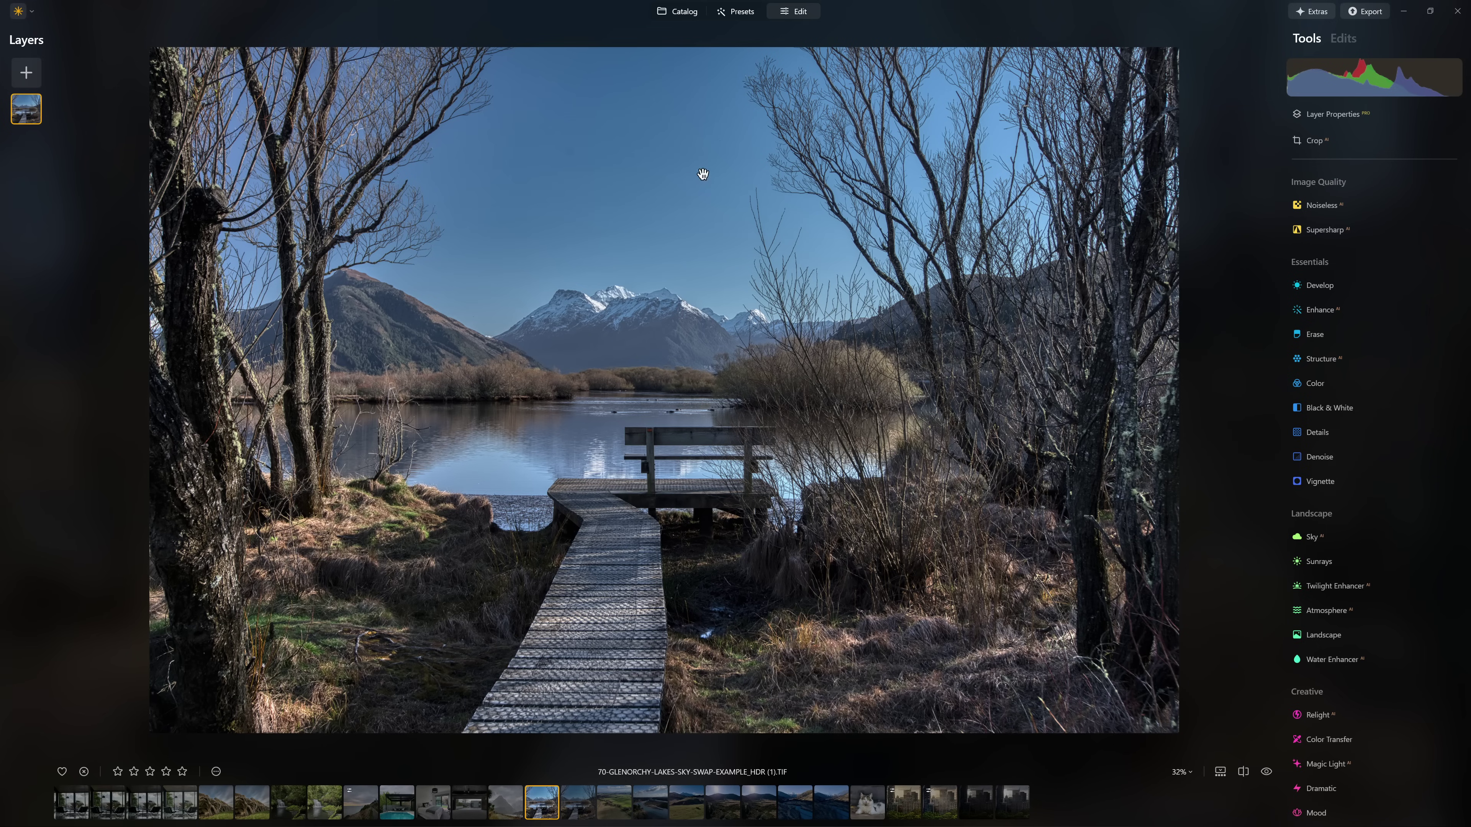
Reopen the developed DNG from Sky Swap Examples for editing and add the merged HDR image as a layer above it
left_click(687, 13)
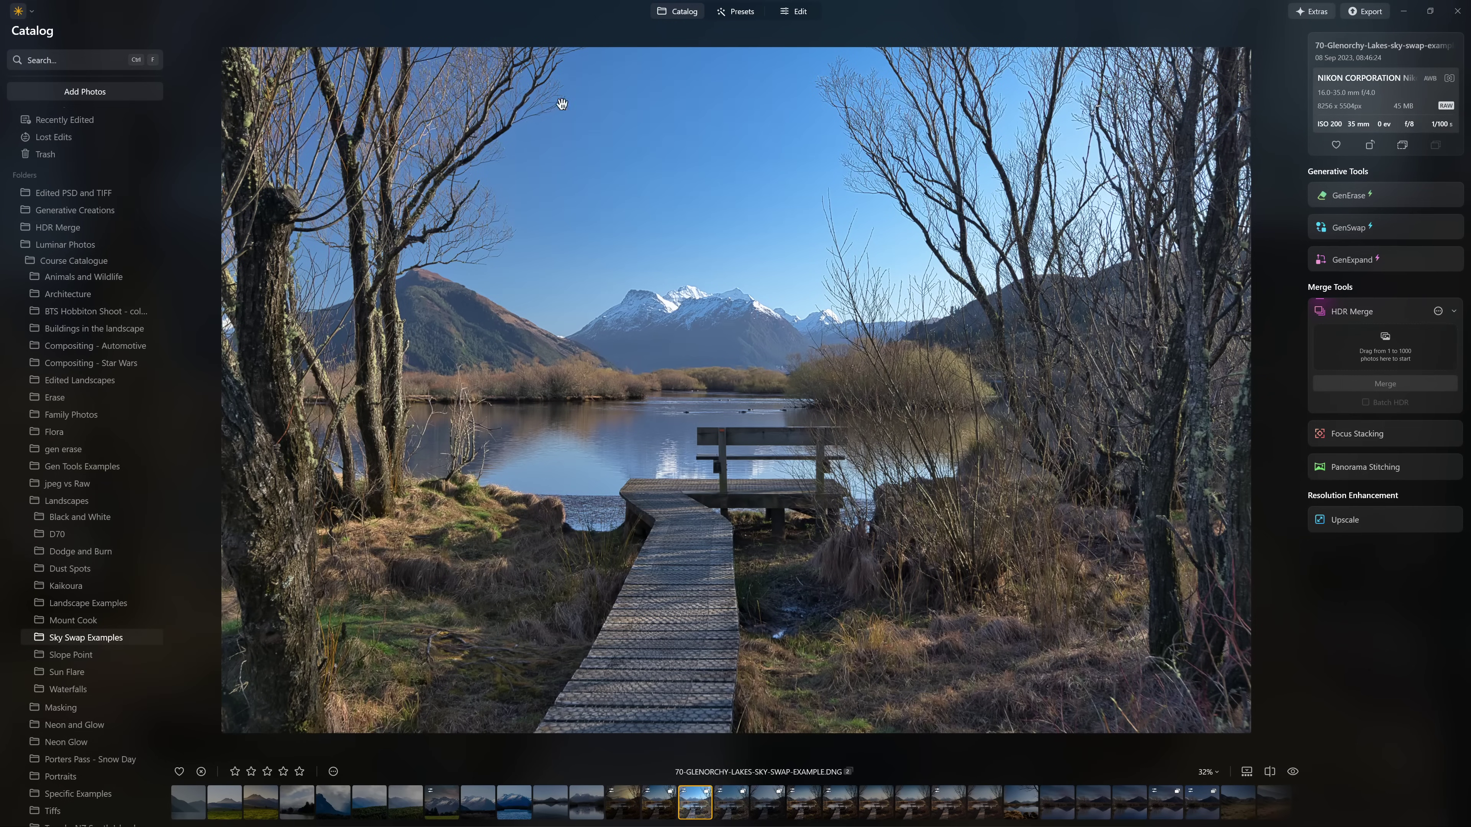
left_click(797, 14)
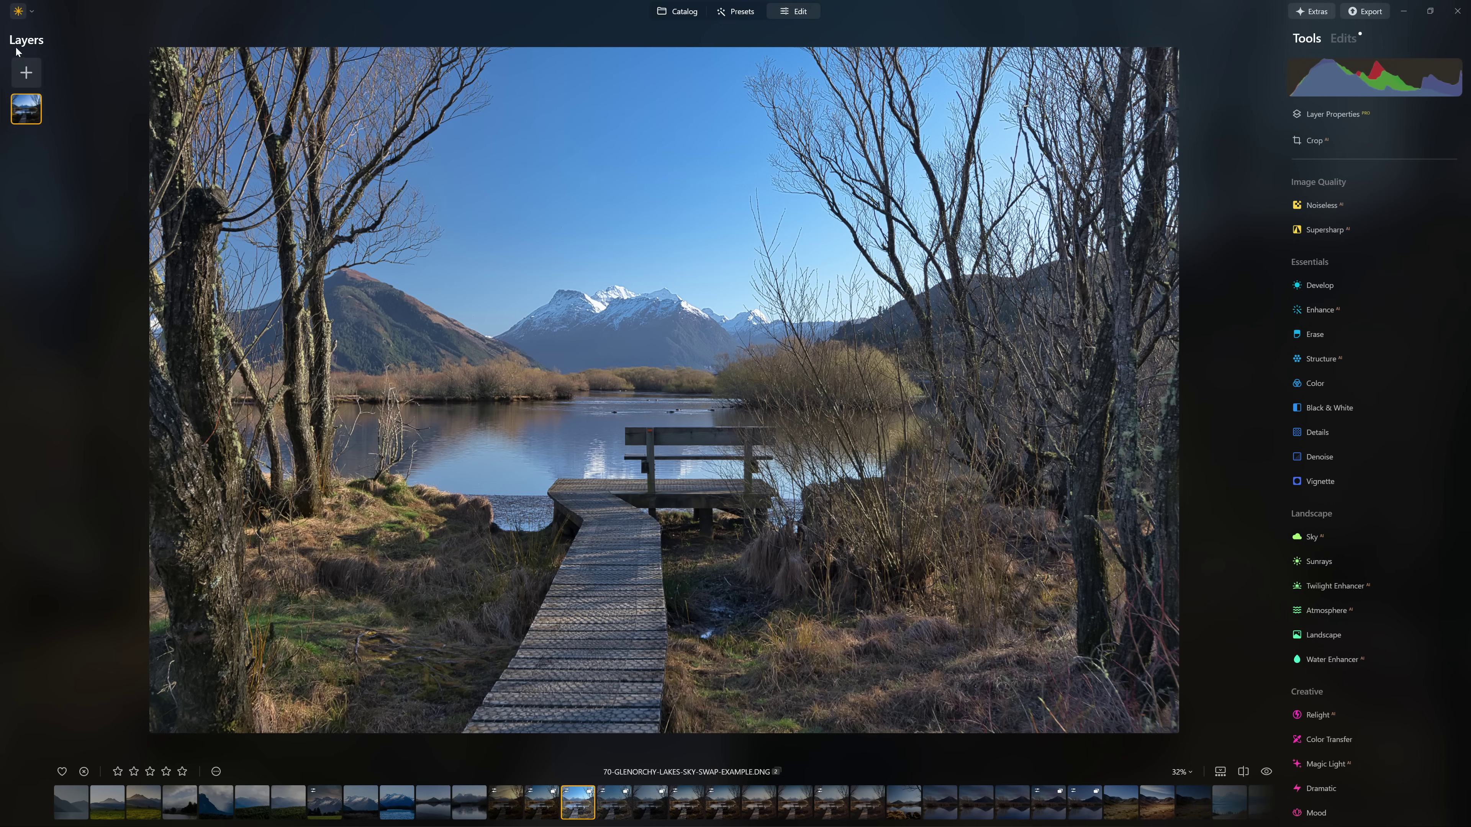
left_click(29, 75)
left_click(33, 80)
left_click(99, 333)
double_click(626, 124)
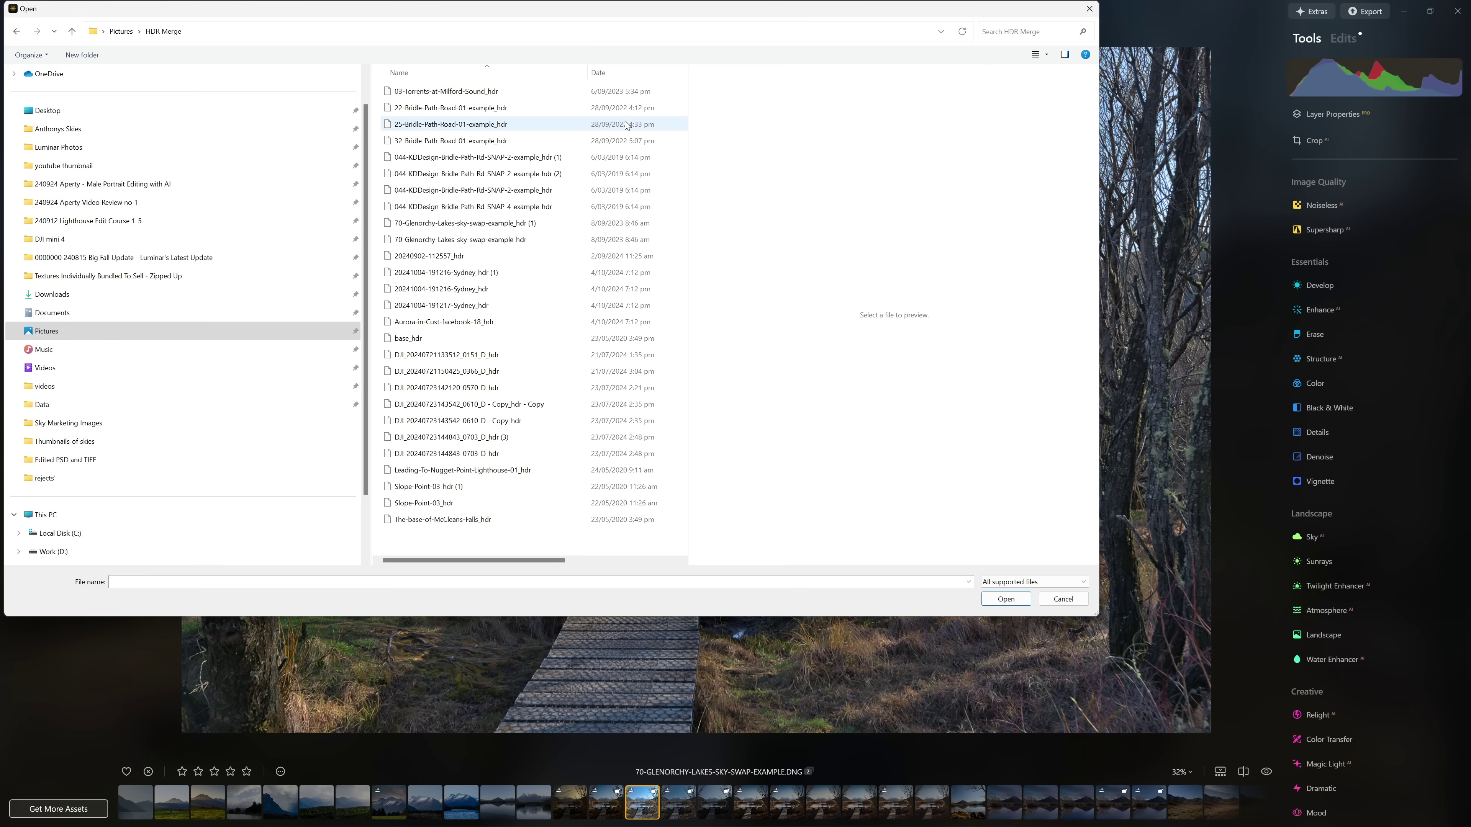
double_click(657, 161)
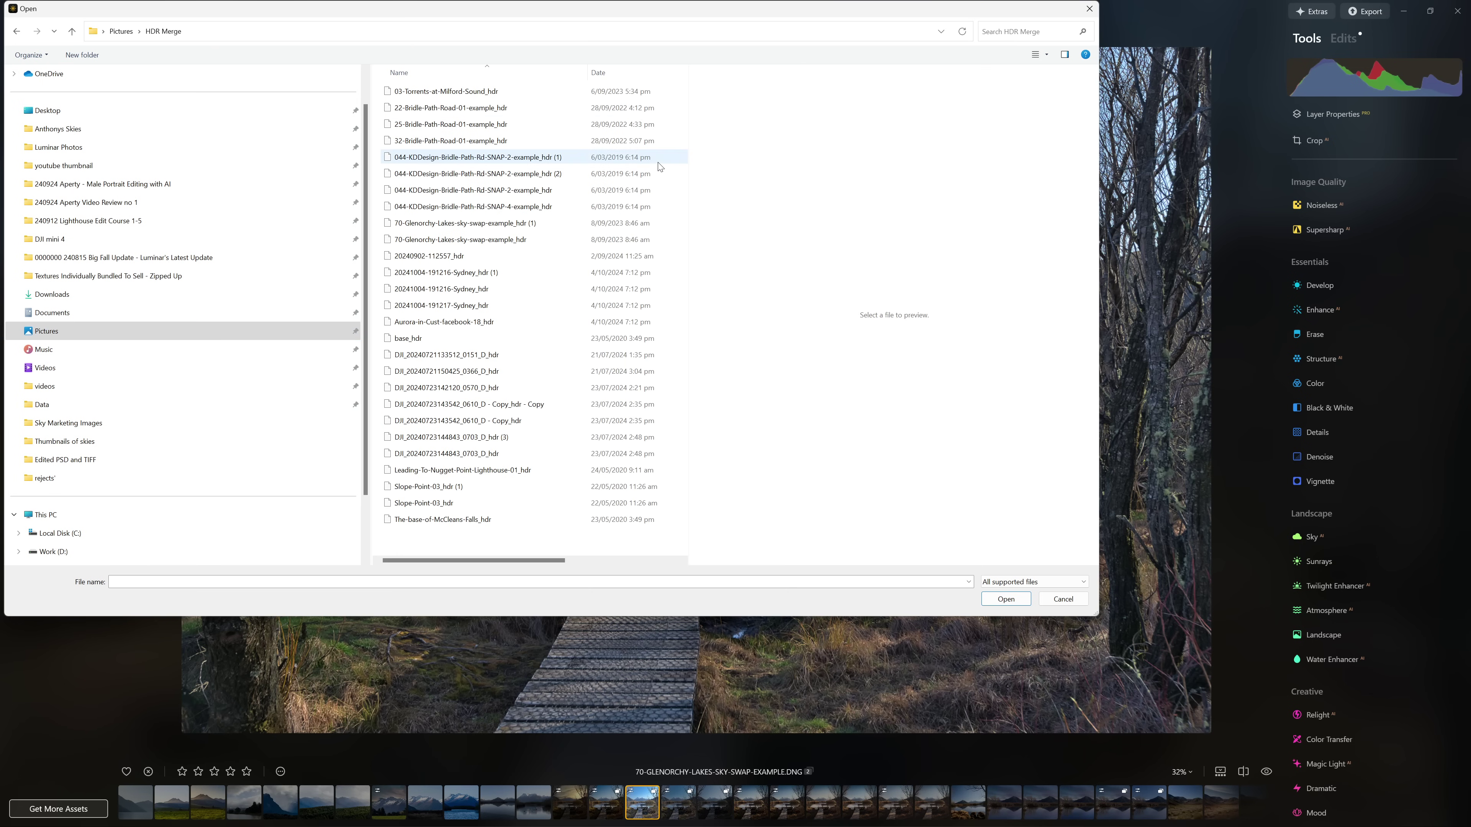
left_click(713, 438)
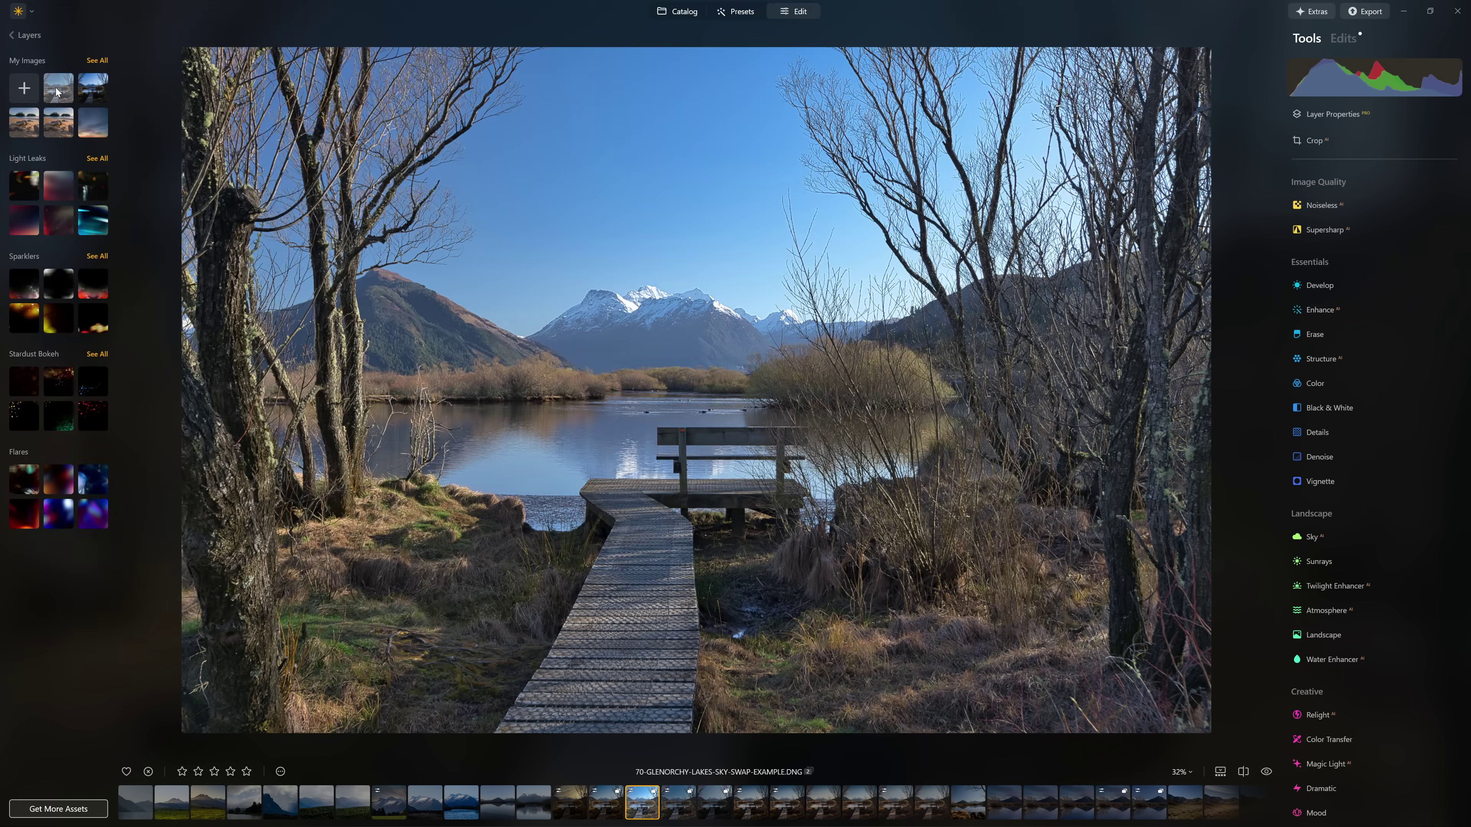
left_click(57, 89)
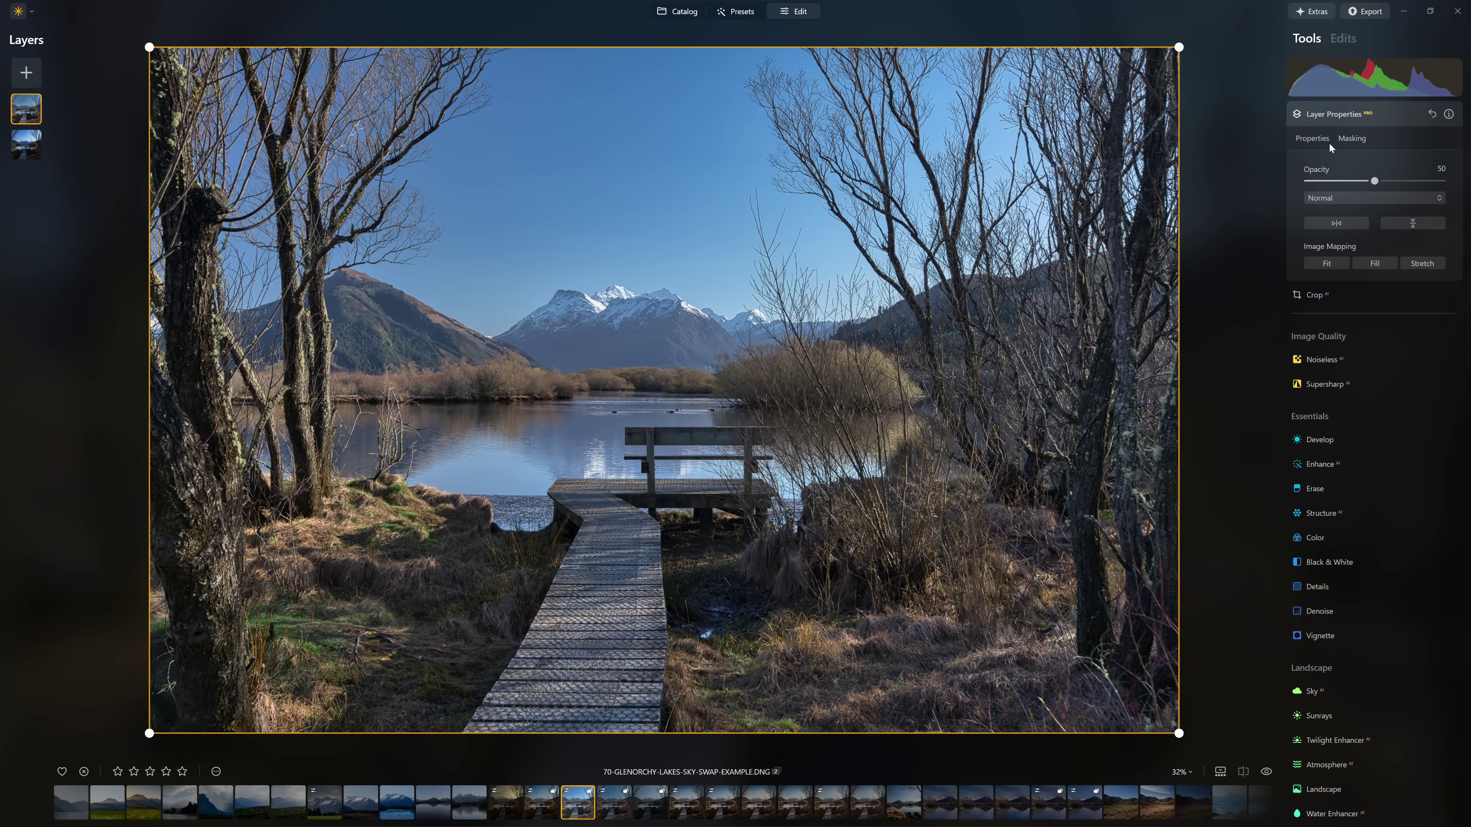
Set the HDR layer's opacity to 0 and then 100, and hide and show the layer to compare both versions
left_click_drag(1375, 184, 1291, 182)
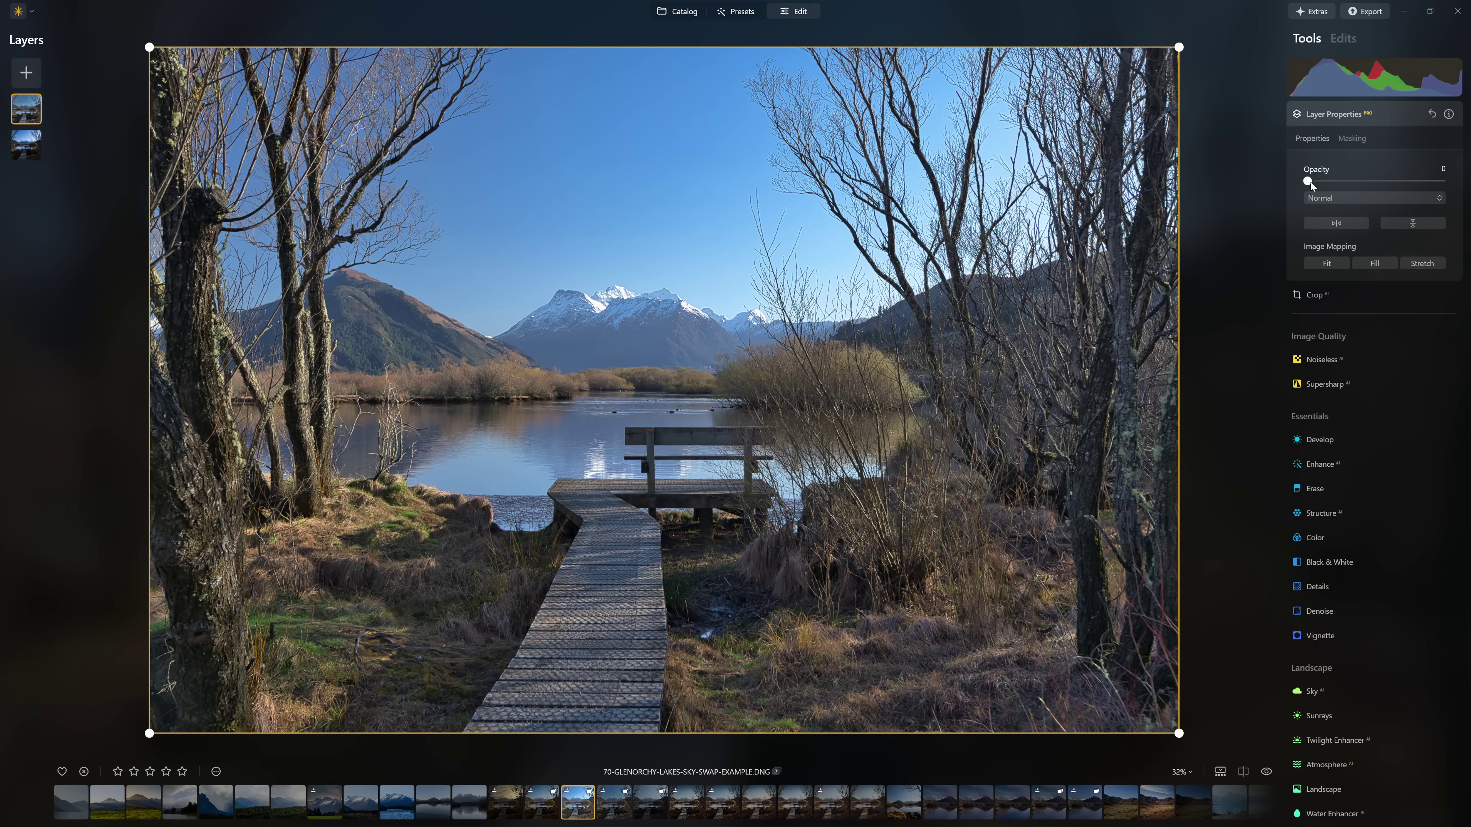
left_click_drag(1317, 182, 1455, 186)
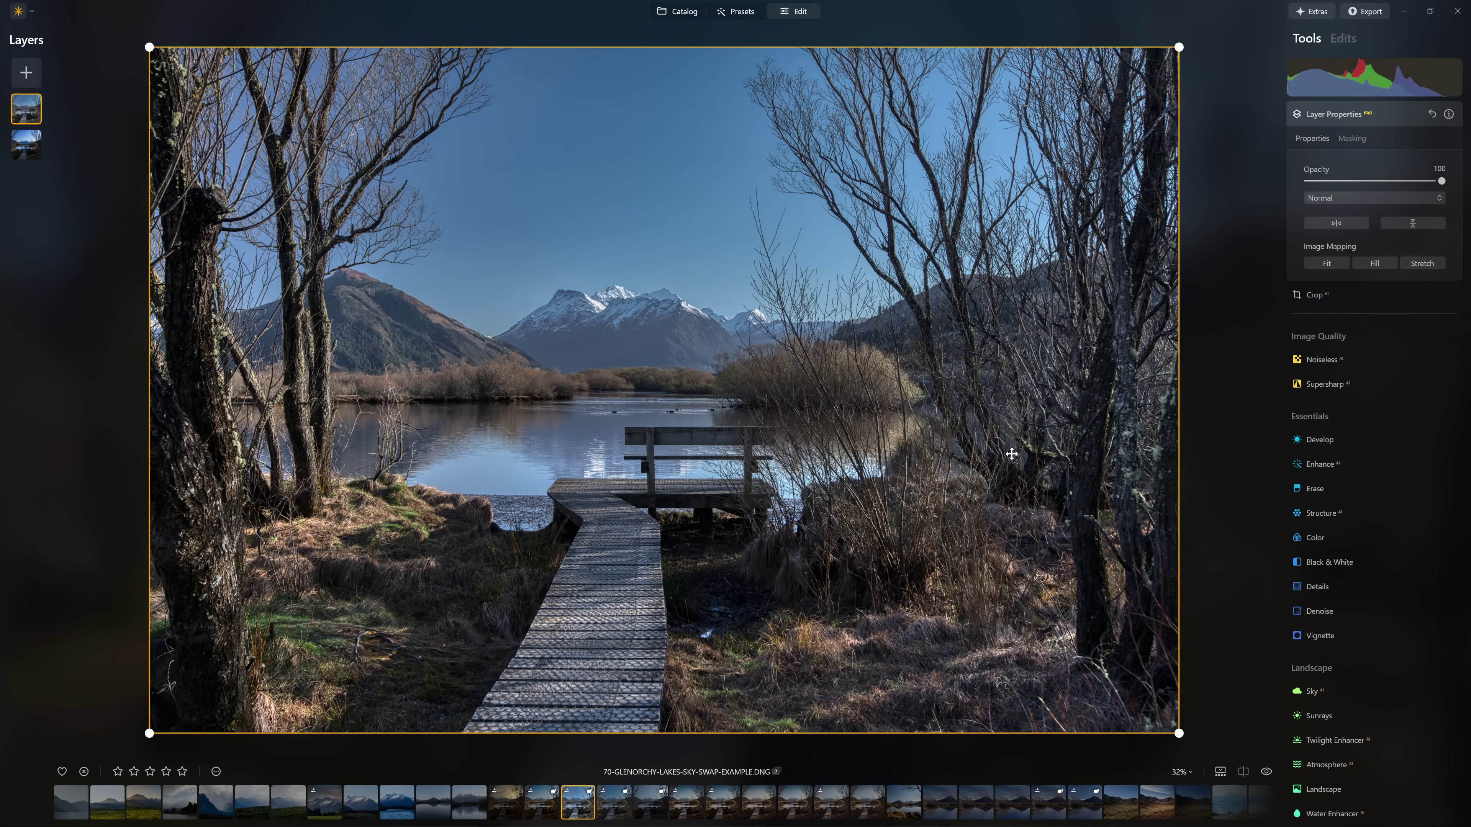
right_click(18, 119)
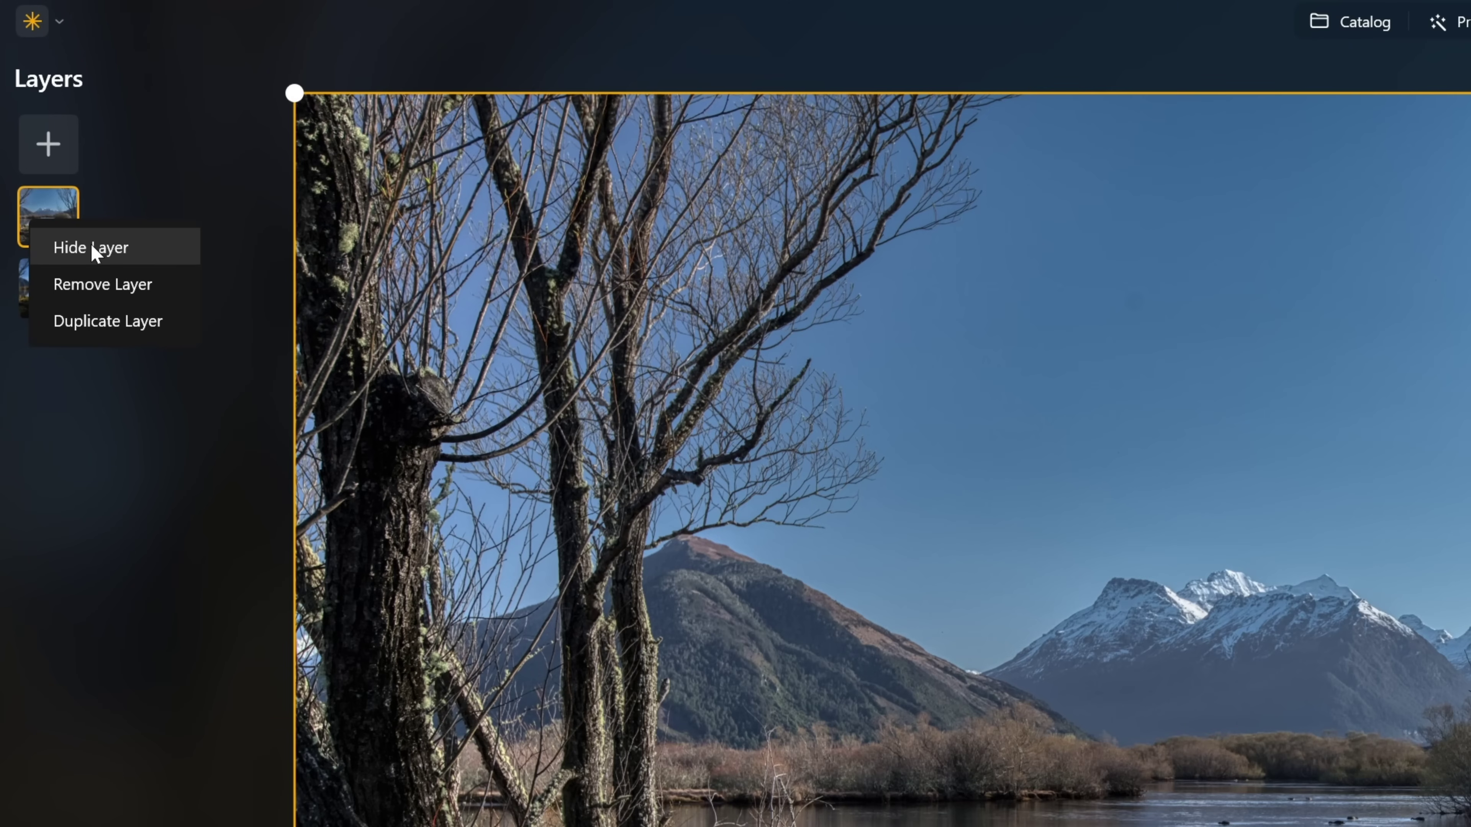
left_click(93, 253)
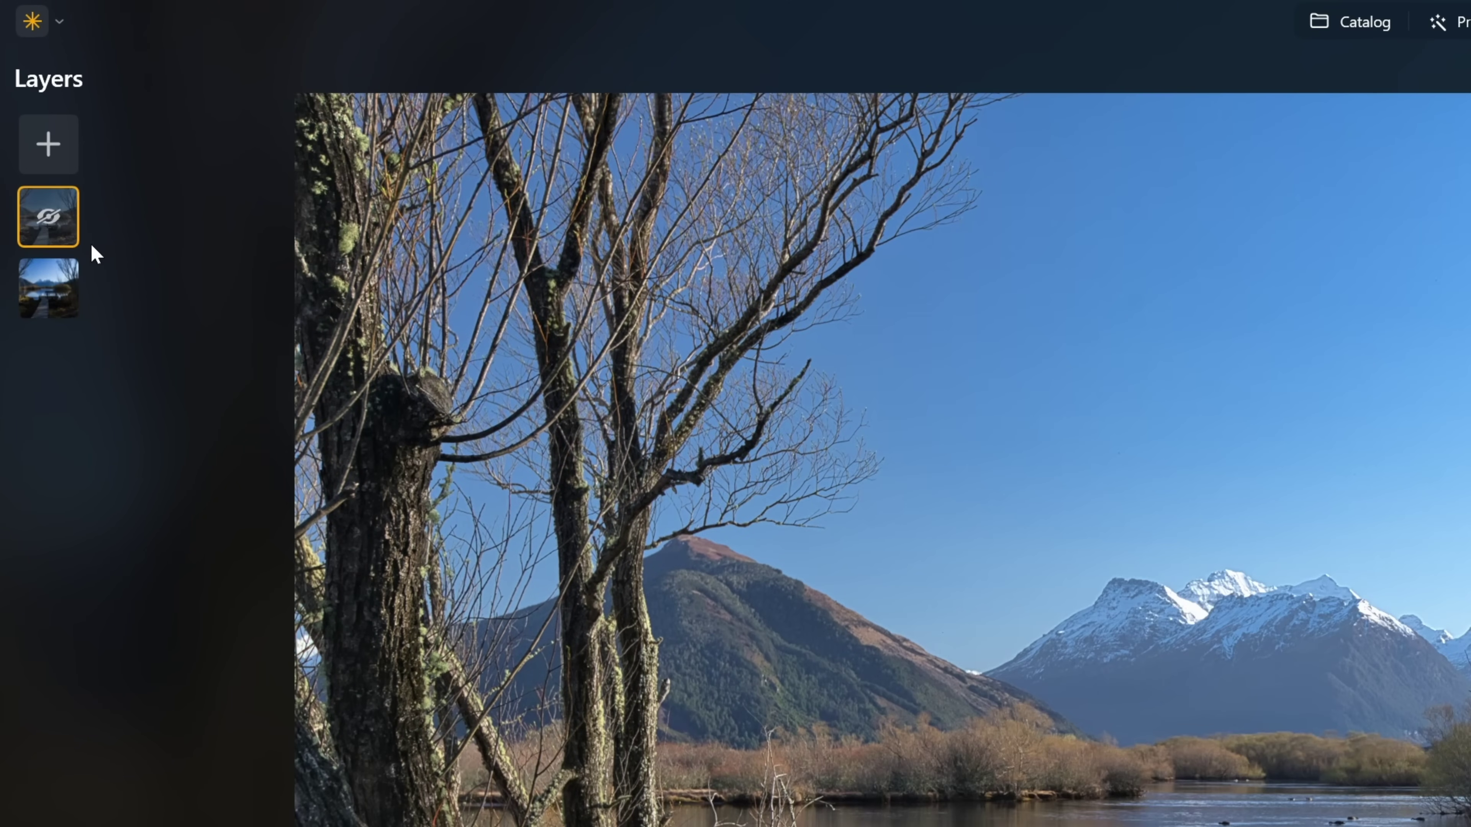
right_click(72, 241)
left_click(63, 128)
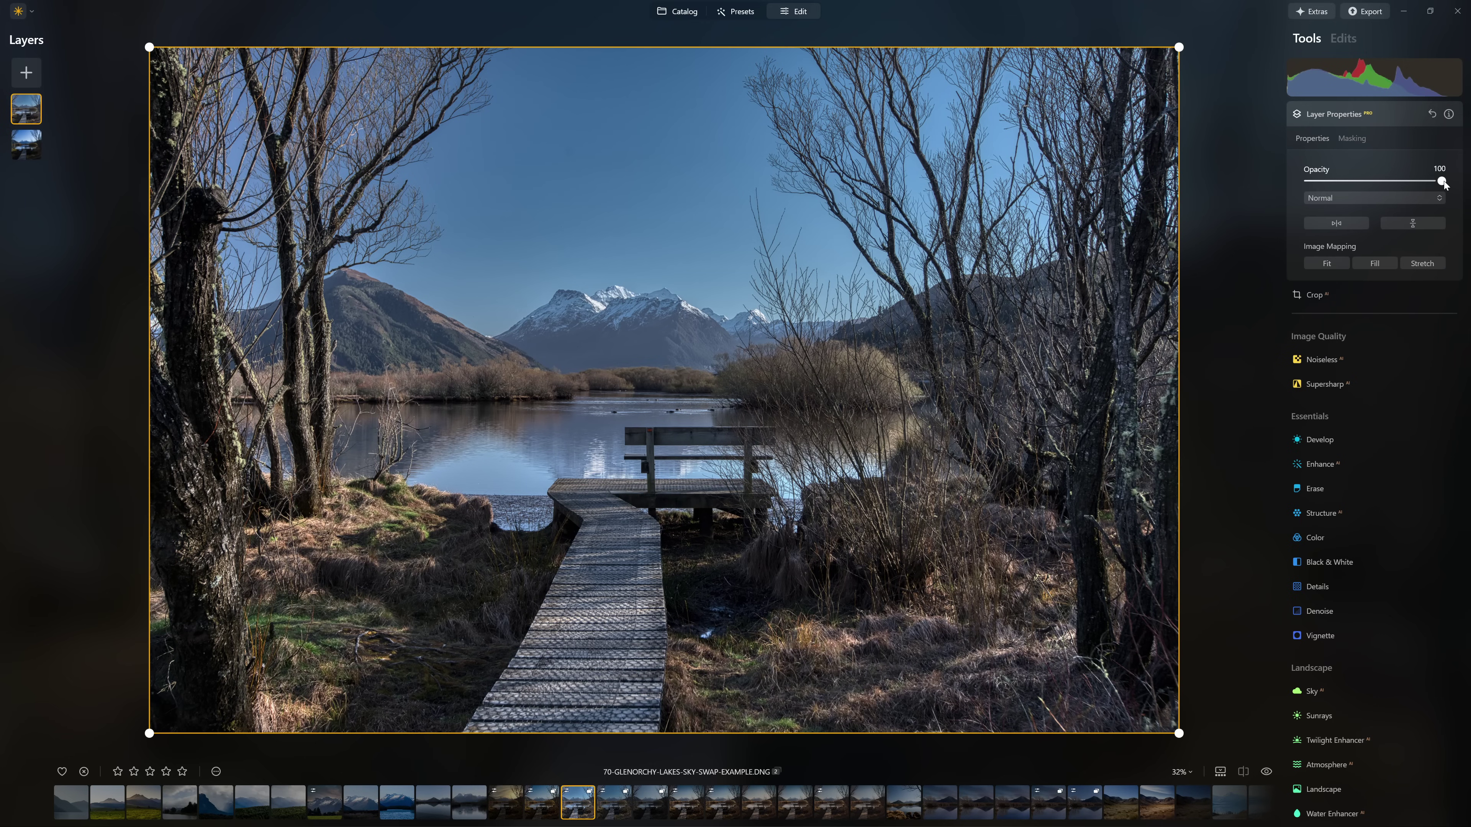
Try the HDR layer at 50 opacity, and return its opacity to 100
scroll(1445, 184, "down", 5)
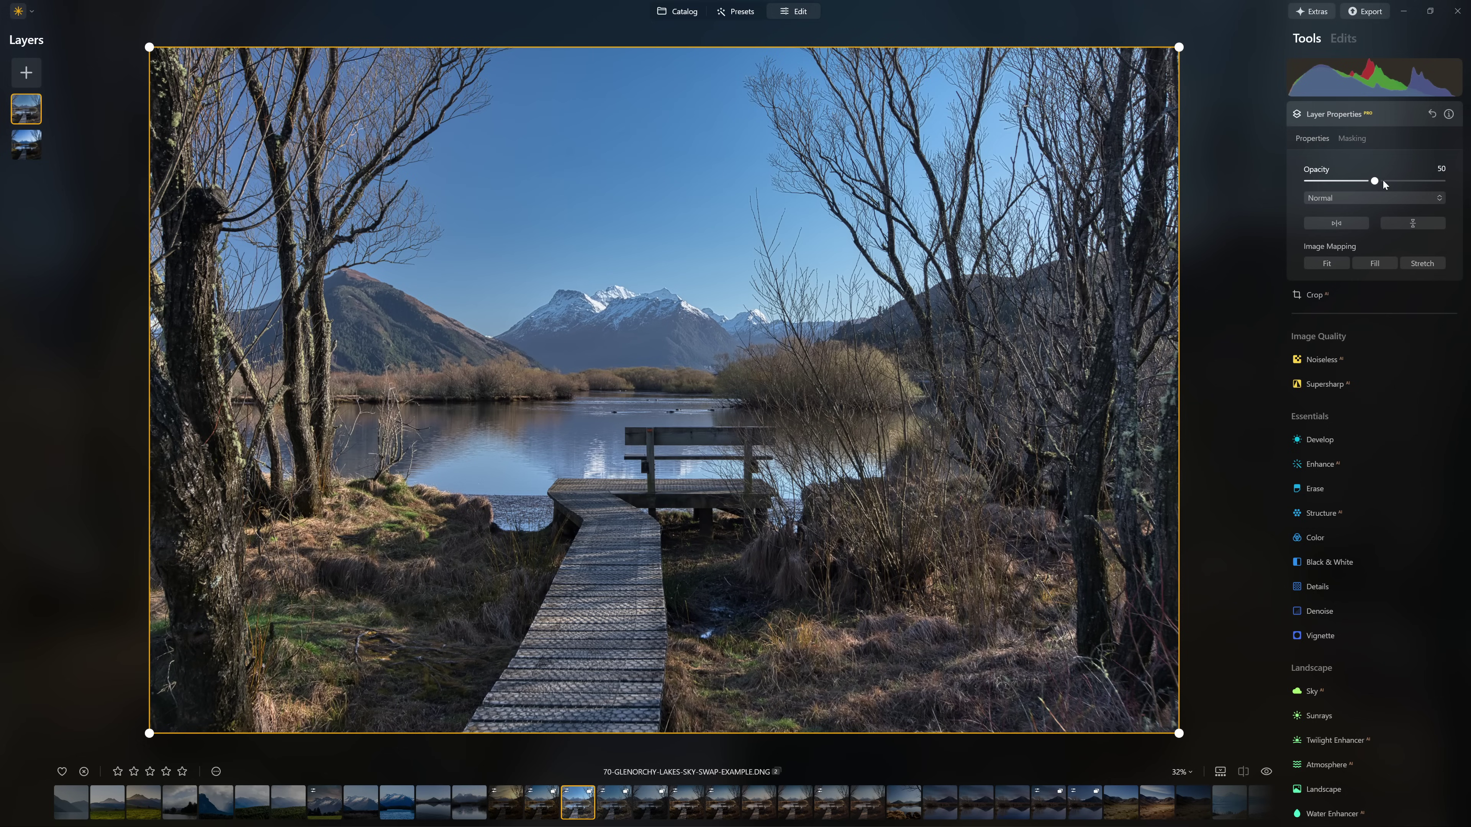
mouse_move(1376, 183)
left_mouse_down()
mouse_move(1442, 185)
mouse_move(1374, 184)
left_mouse_up()
left_click_drag(1374, 181, 1457, 182)
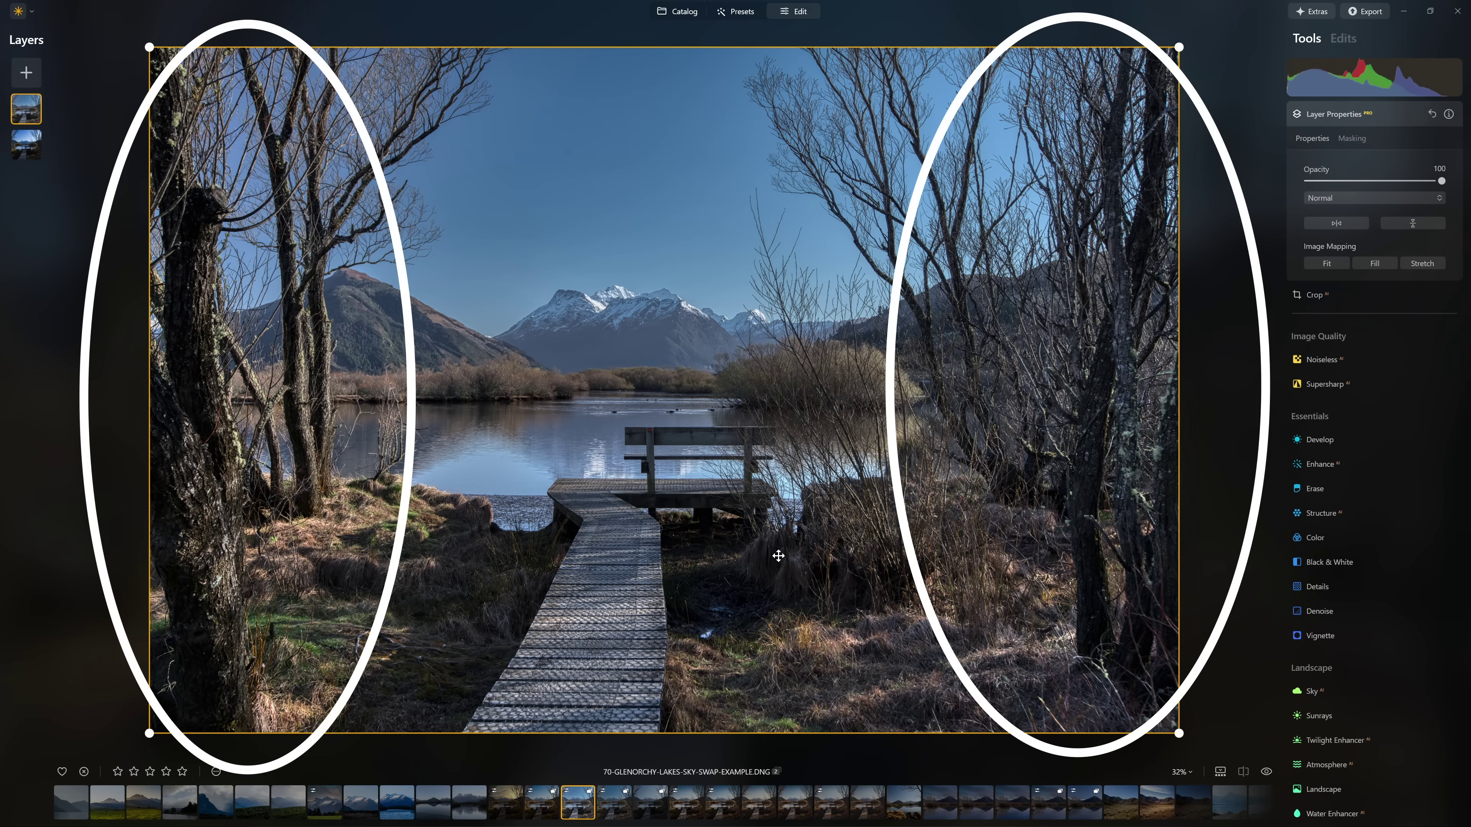
Start a brush mask in paint mode on the HDR layer with size 400 and strength 33
left_click(1350, 140)
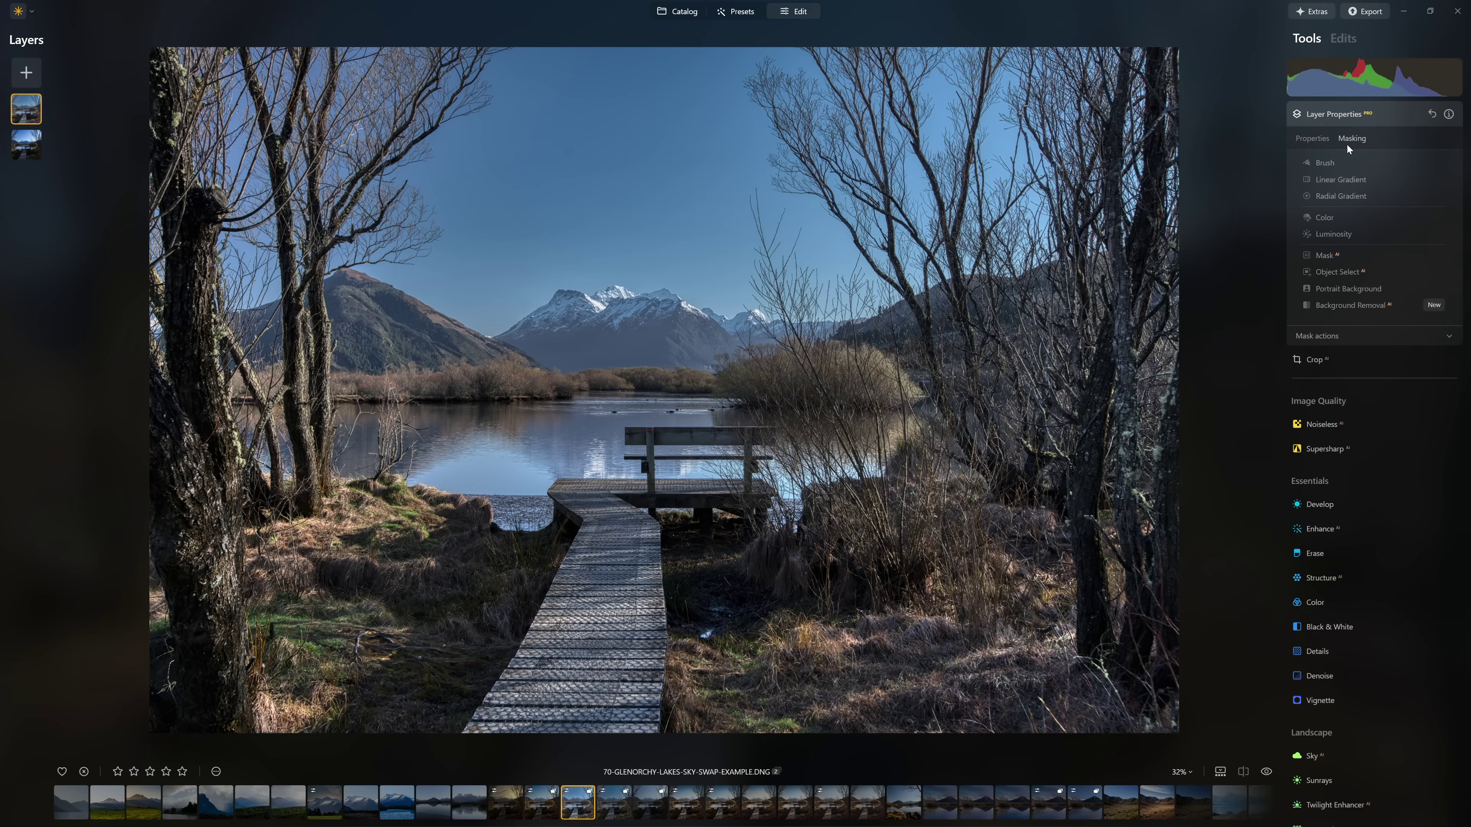
left_click(1327, 165)
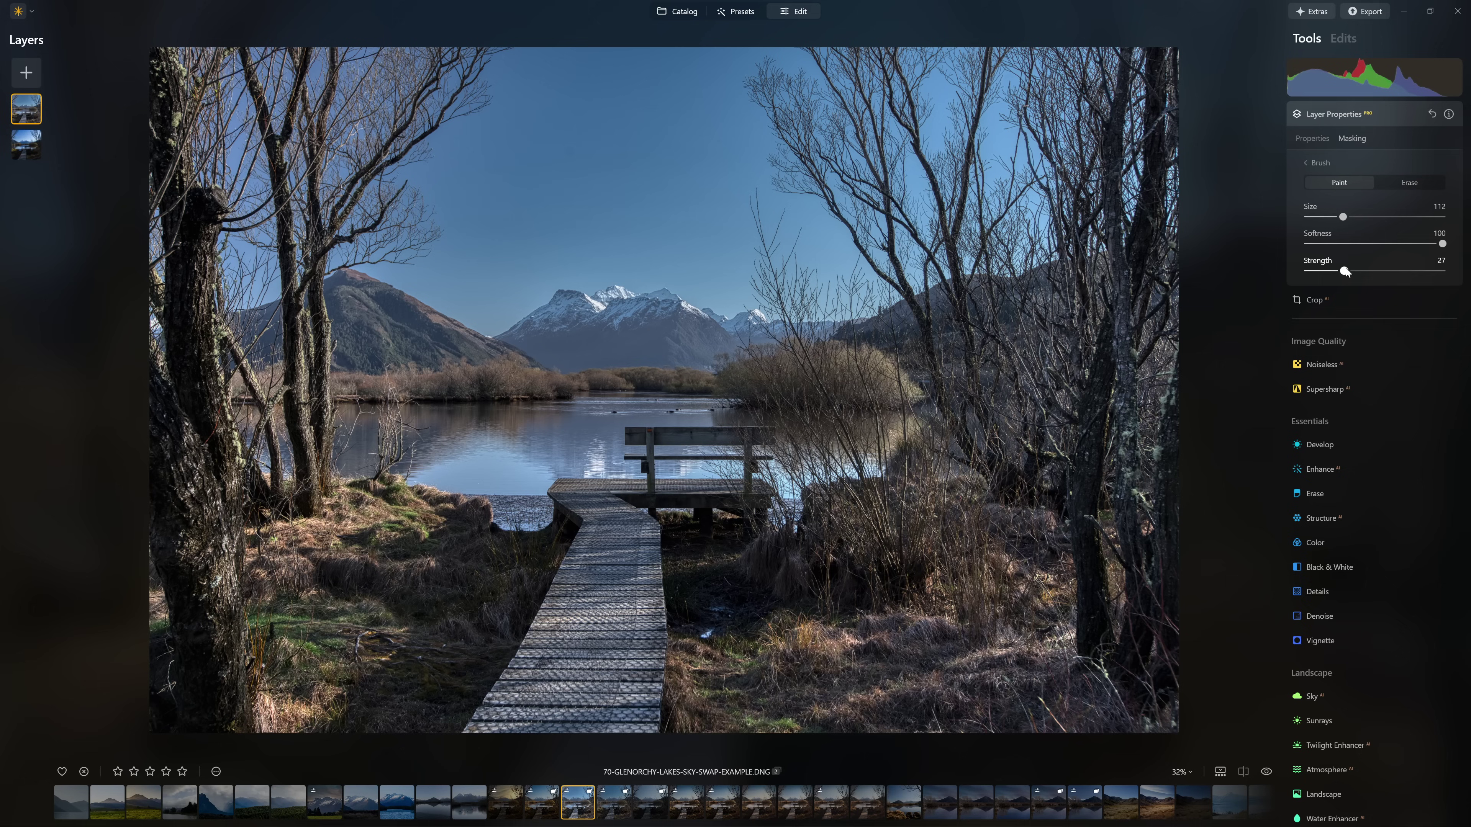
left_click_drag(1345, 270, 1353, 271)
left_click_drag(1343, 217, 1442, 216)
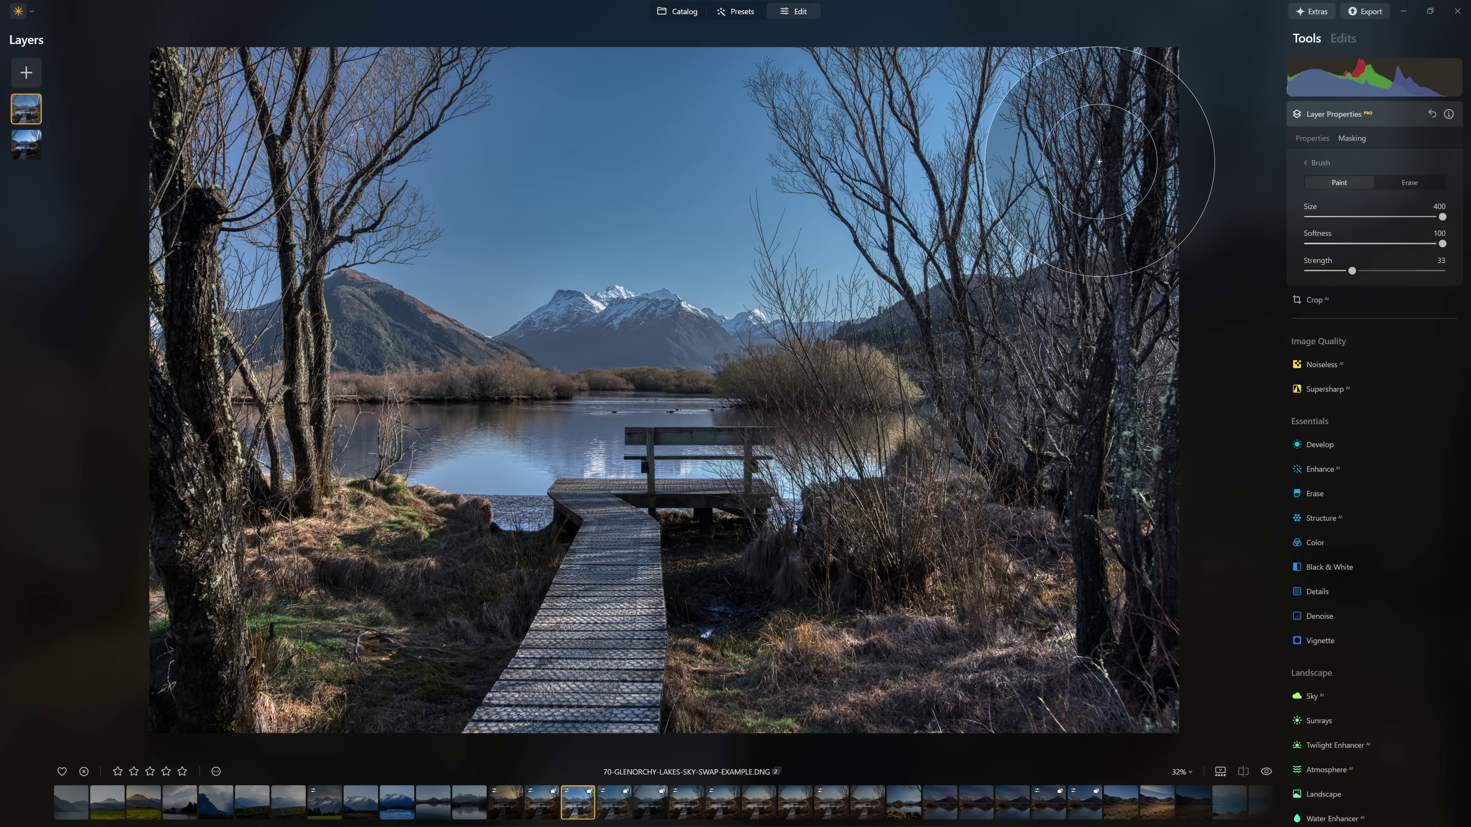
Paint the HDR layer in over the trees and grassy foreground on both sides of the photo and across the distant mountains
mouse_move(1134, 101)
left_mouse_down()
mouse_move(1129, 401)
mouse_move(1104, 558)
mouse_move(1124, 641)
mouse_move(1115, 681)
mouse_move(1032, 706)
mouse_move(965, 702)
mouse_move(967, 617)
mouse_move(1009, 526)
mouse_move(777, 718)
left_mouse_up()
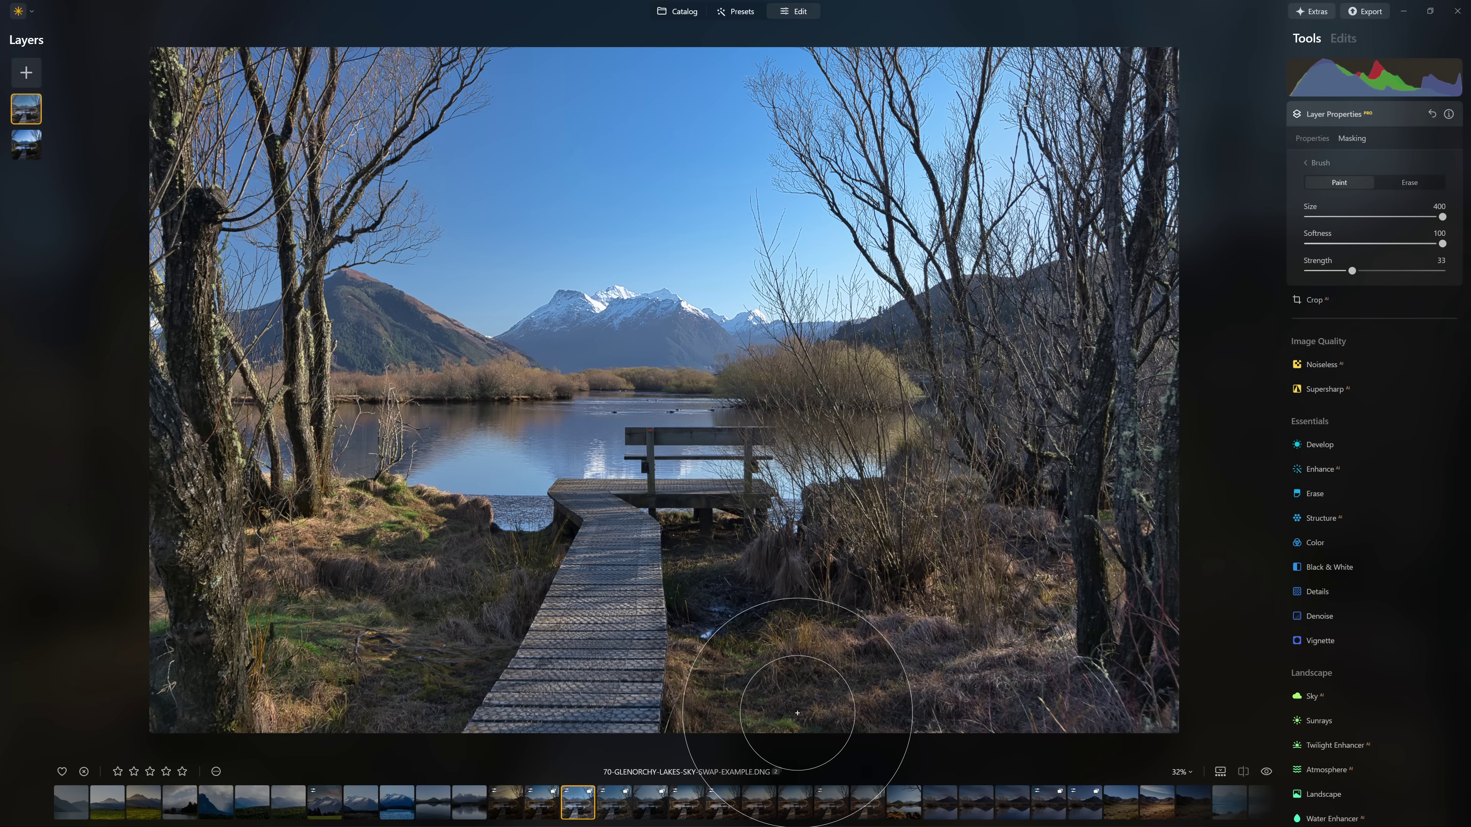
mouse_move(378, 591)
left_mouse_down()
mouse_move(416, 572)
mouse_move(386, 638)
mouse_move(271, 692)
mouse_move(205, 608)
mouse_move(231, 501)
mouse_move(174, 409)
mouse_move(213, 251)
mouse_move(161, 174)
mouse_move(177, 147)
mouse_move(264, 110)
mouse_move(291, 151)
mouse_move(288, 340)
mouse_move(249, 544)
mouse_move(265, 676)
left_mouse_up()
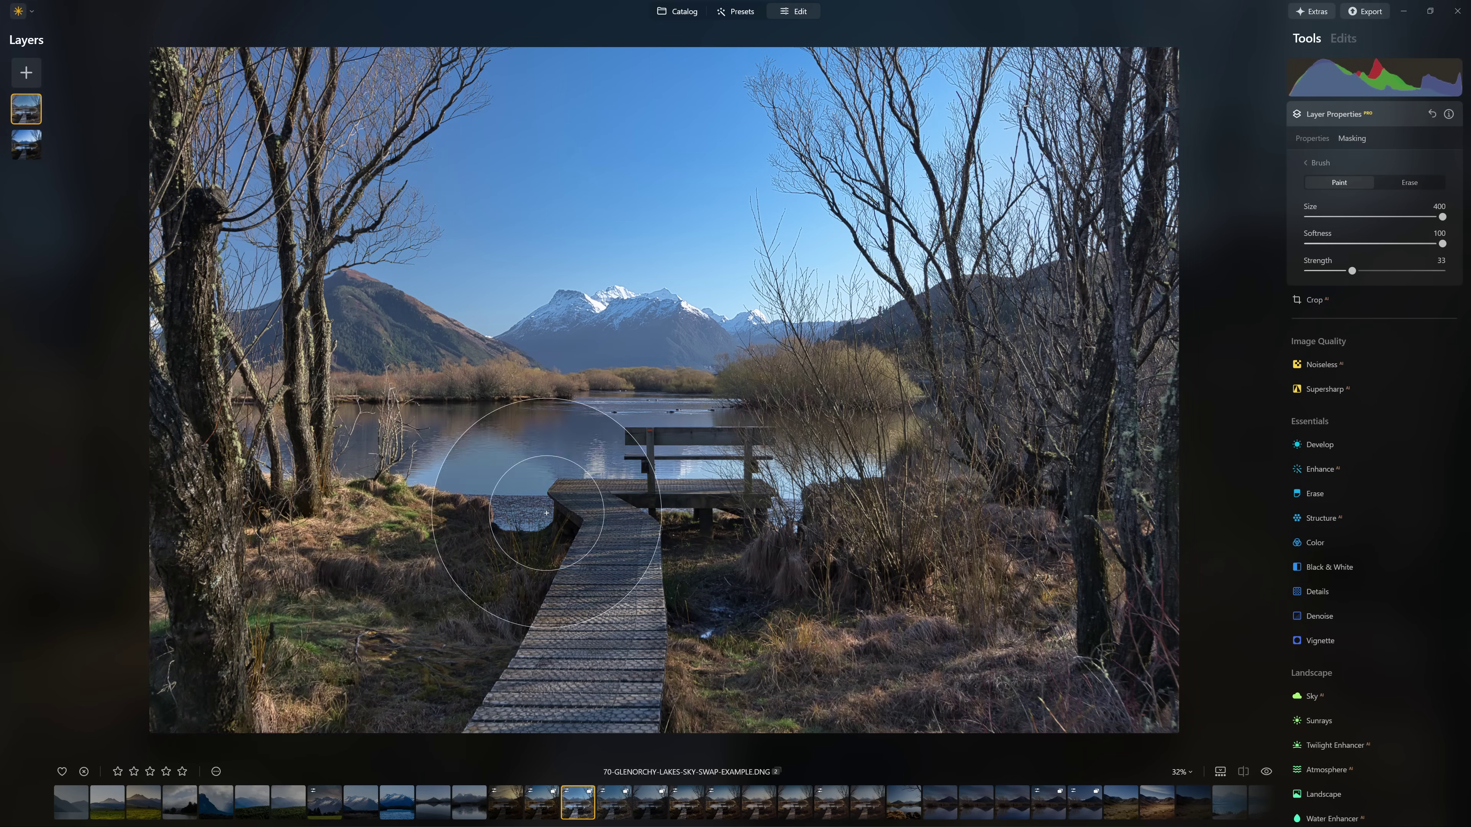
mouse_move(390, 328)
left_mouse_down()
mouse_move(710, 296)
mouse_move(943, 318)
mouse_move(450, 329)
mouse_move(570, 314)
mouse_move(781, 330)
mouse_move(661, 326)
mouse_move(755, 328)
mouse_move(892, 293)
left_mouse_up()
Reduce the mask brush size to 256 and paint the HDR effect over the water and bench at the jetty's end
key("bracketleft")
key("bracketleft")
key("bracketleft")
key("bracketleft")
mouse_move(715, 456)
left_mouse_down()
mouse_move(739, 451)
mouse_move(638, 473)
mouse_move(585, 624)
mouse_move(594, 551)
mouse_move(651, 469)
mouse_move(732, 523)
mouse_move(678, 438)
left_mouse_up()
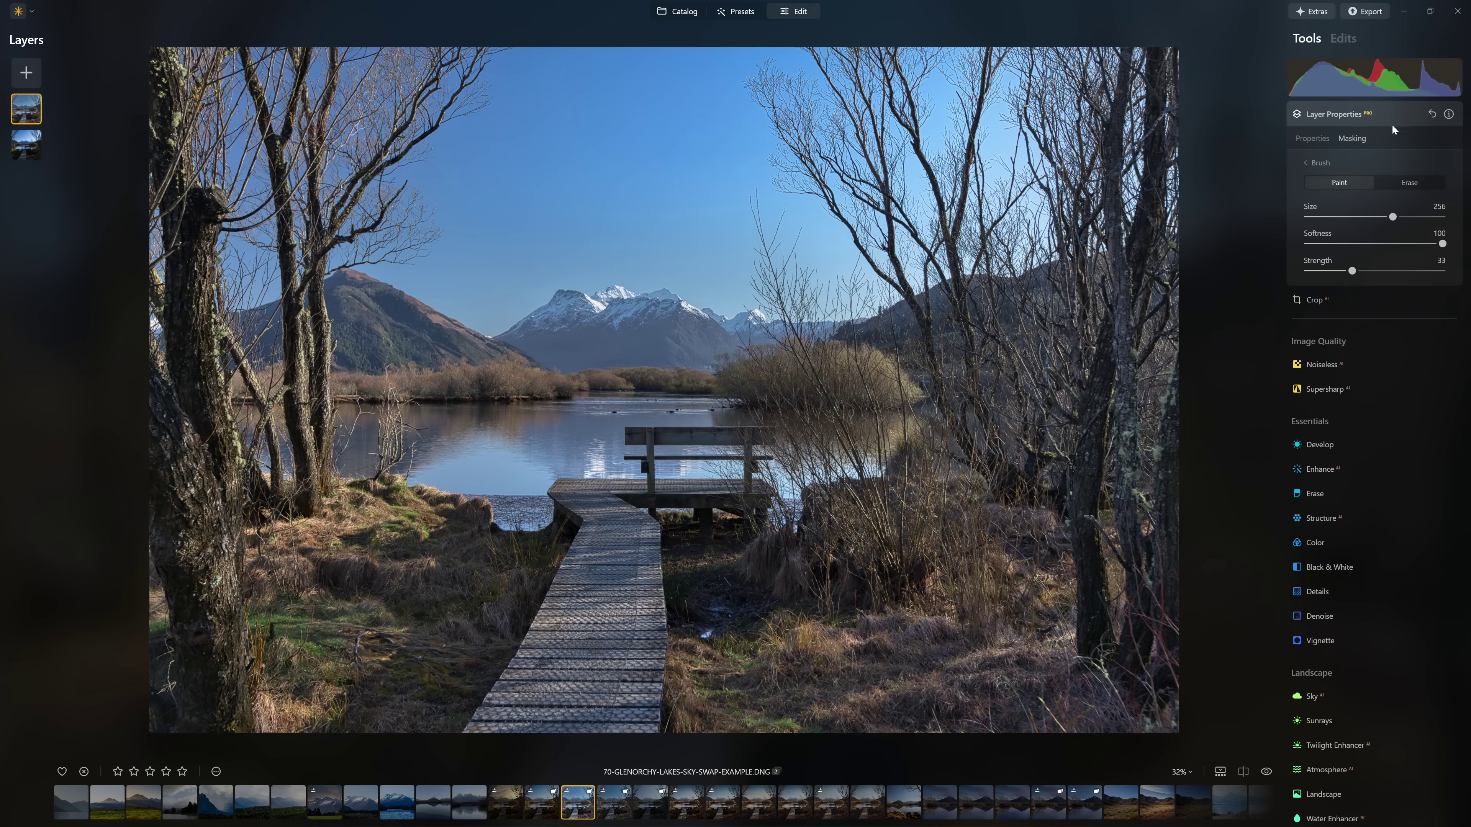
left_click(1371, 113)
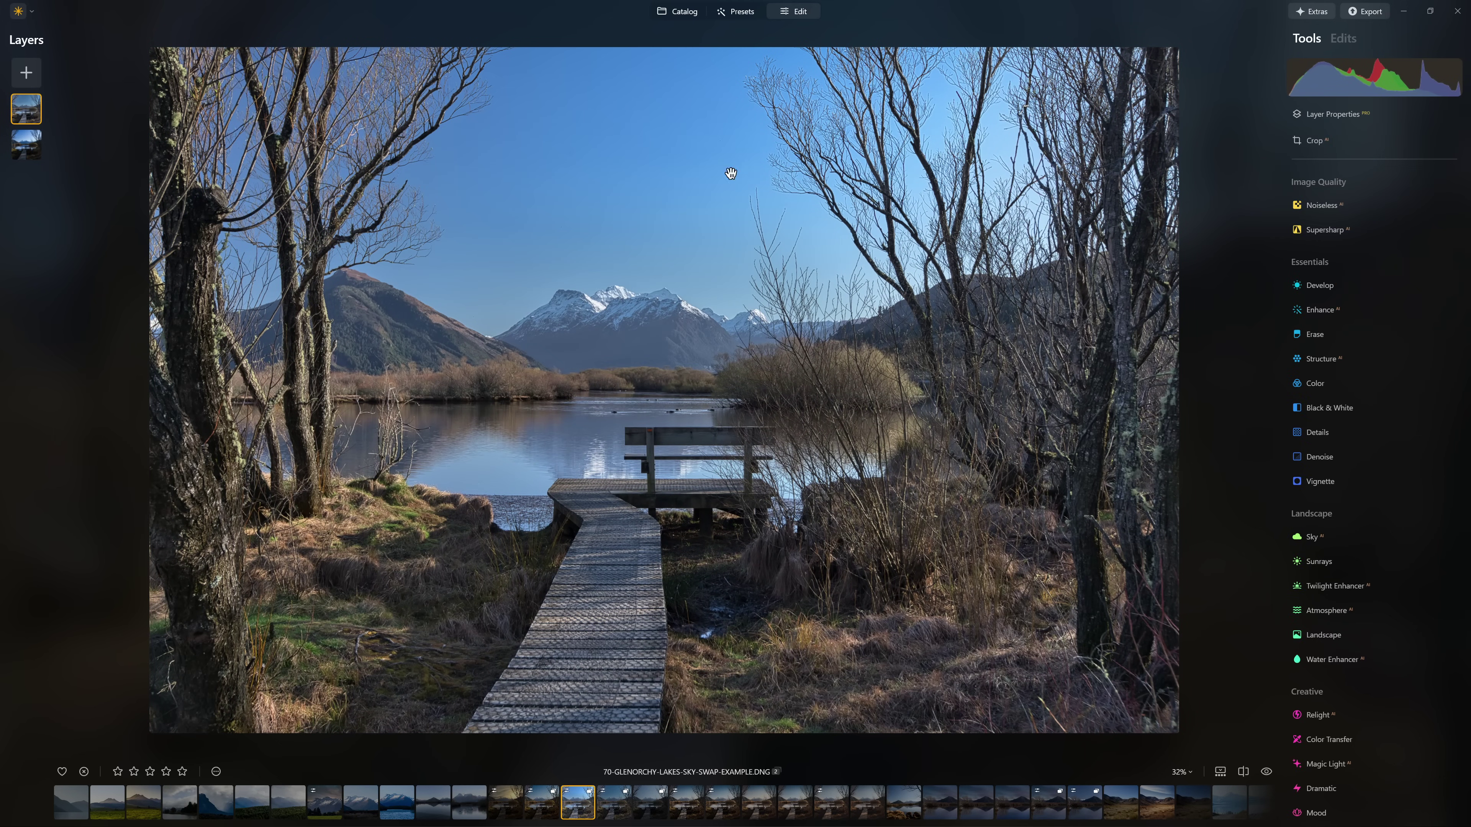
Hide and show the masked HDR layer, and compare the finished edit with the original photo in the before/after view
right_click(40, 102)
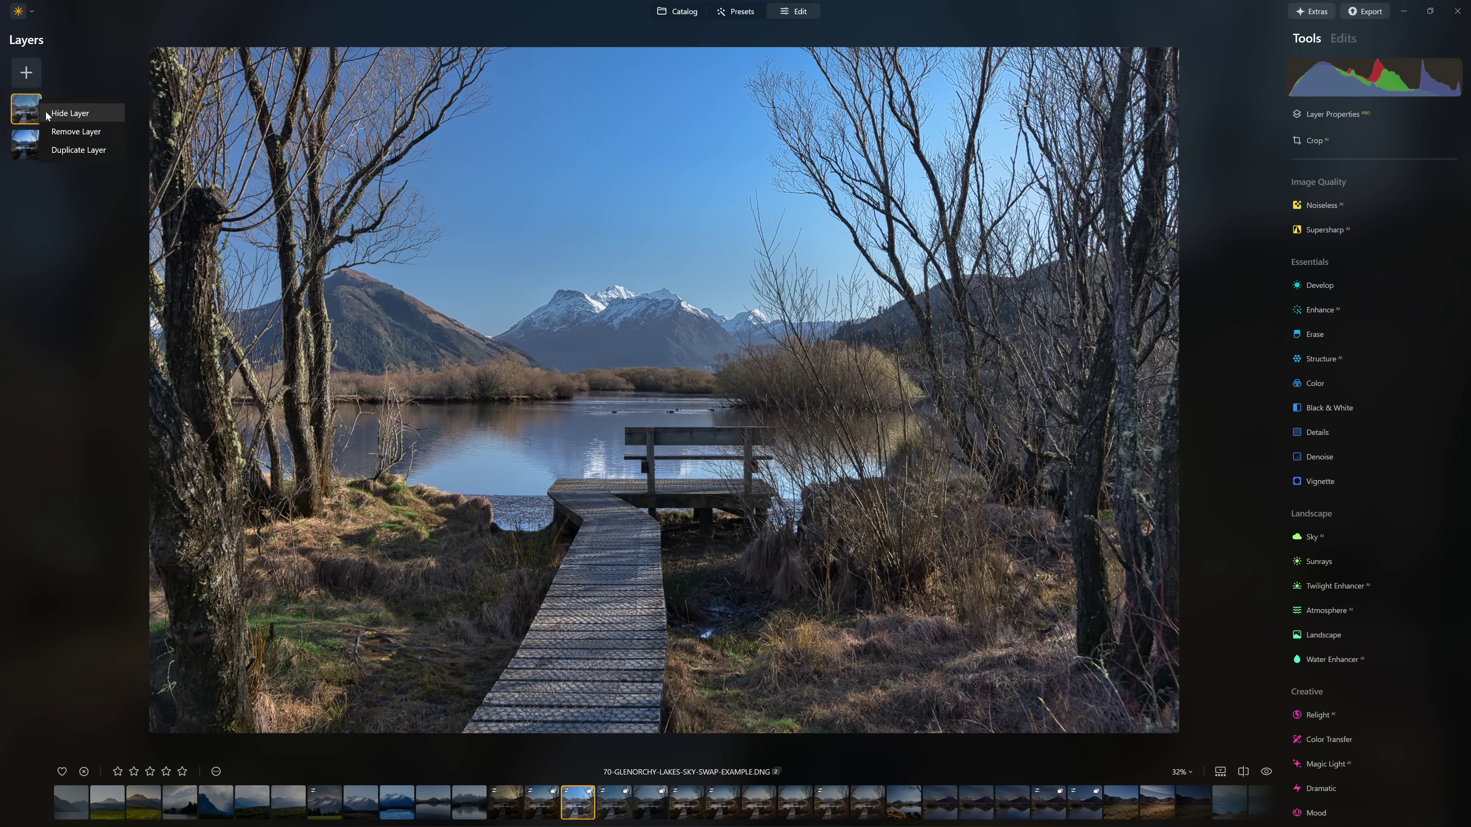
left_click(37, 111)
right_click(37, 111)
left_click(49, 124)
mouse_move(795, 575)
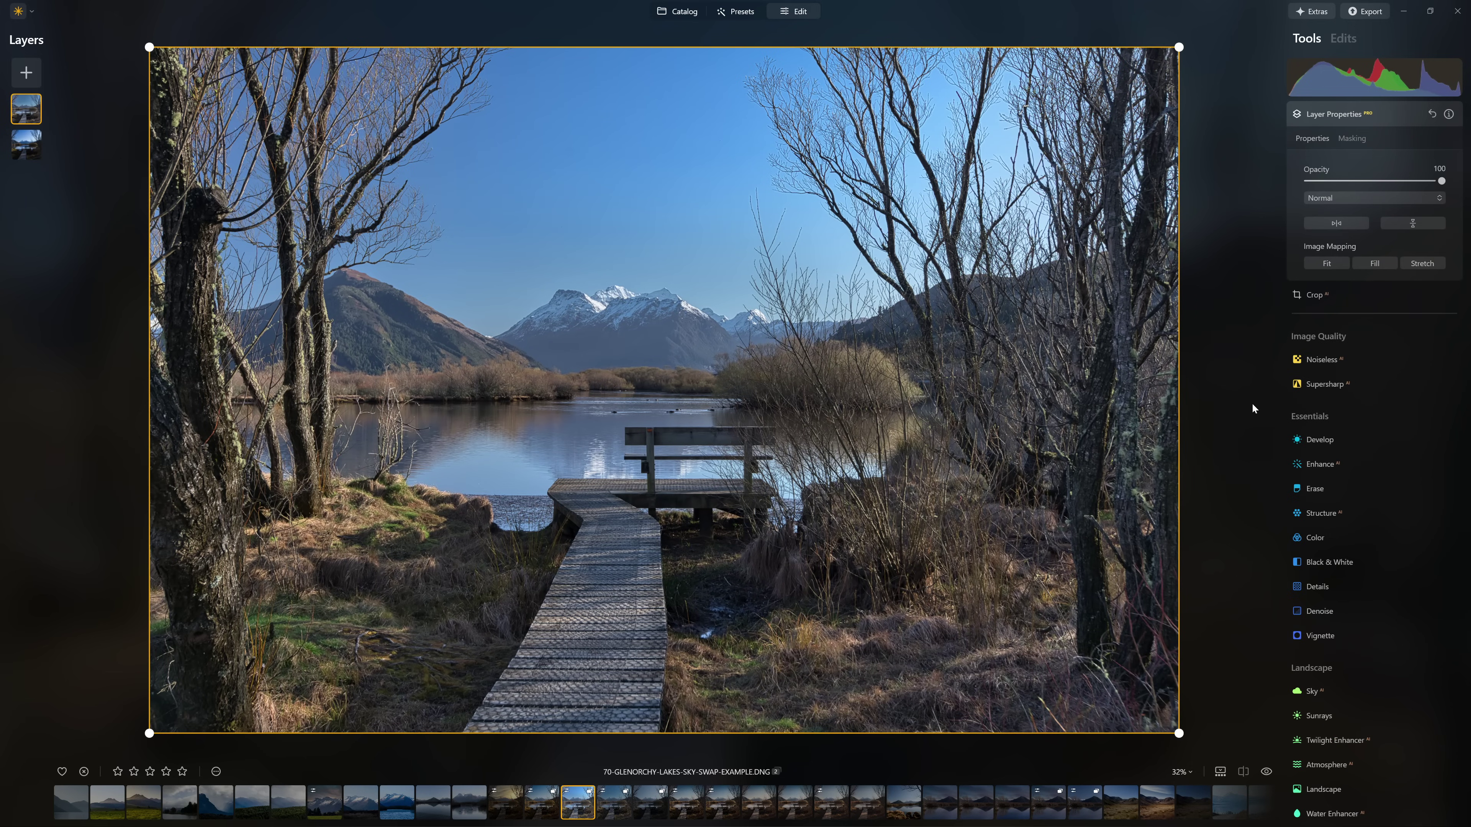
key("backslash")
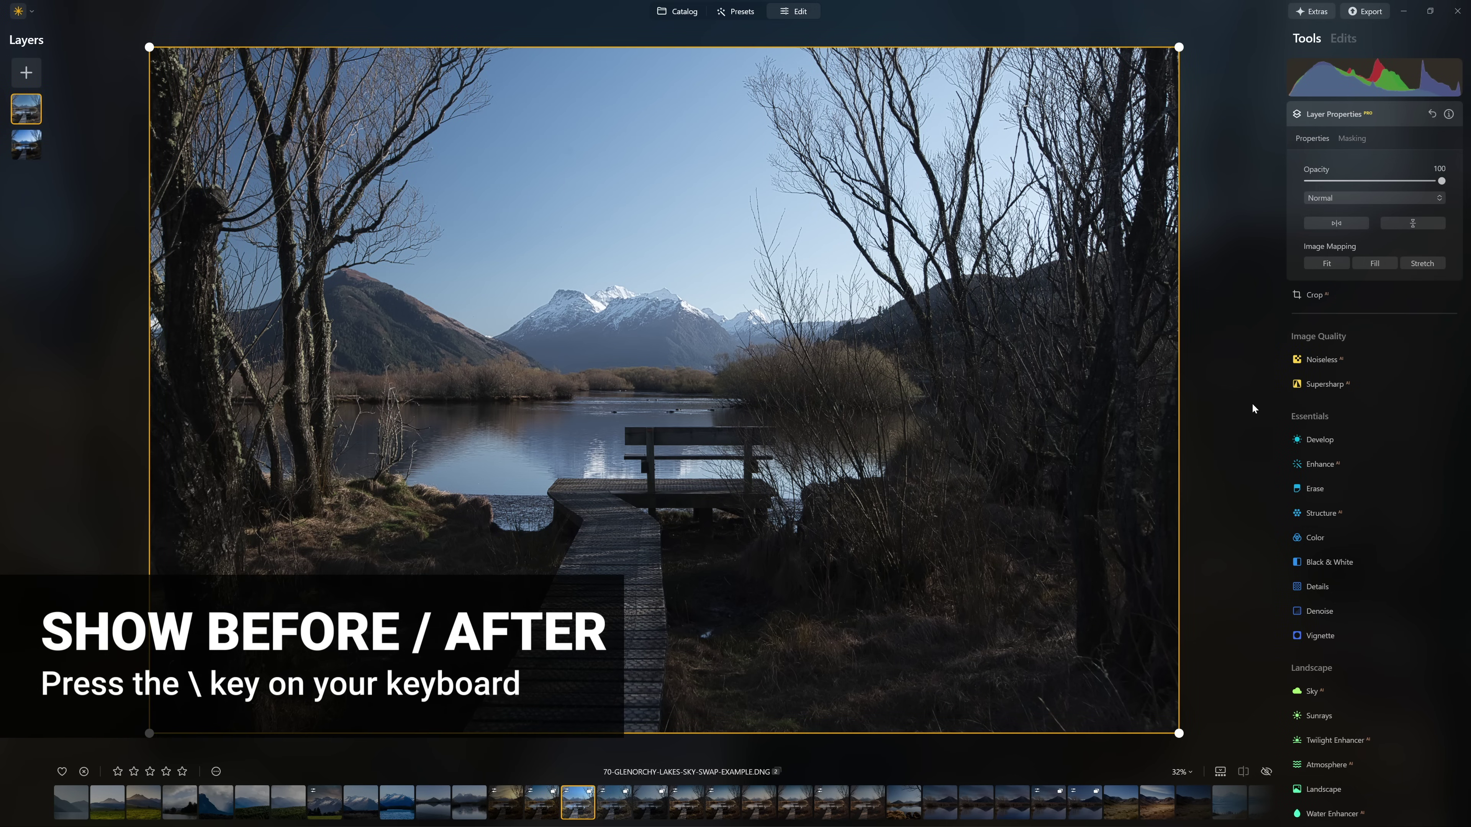
key("backslash")
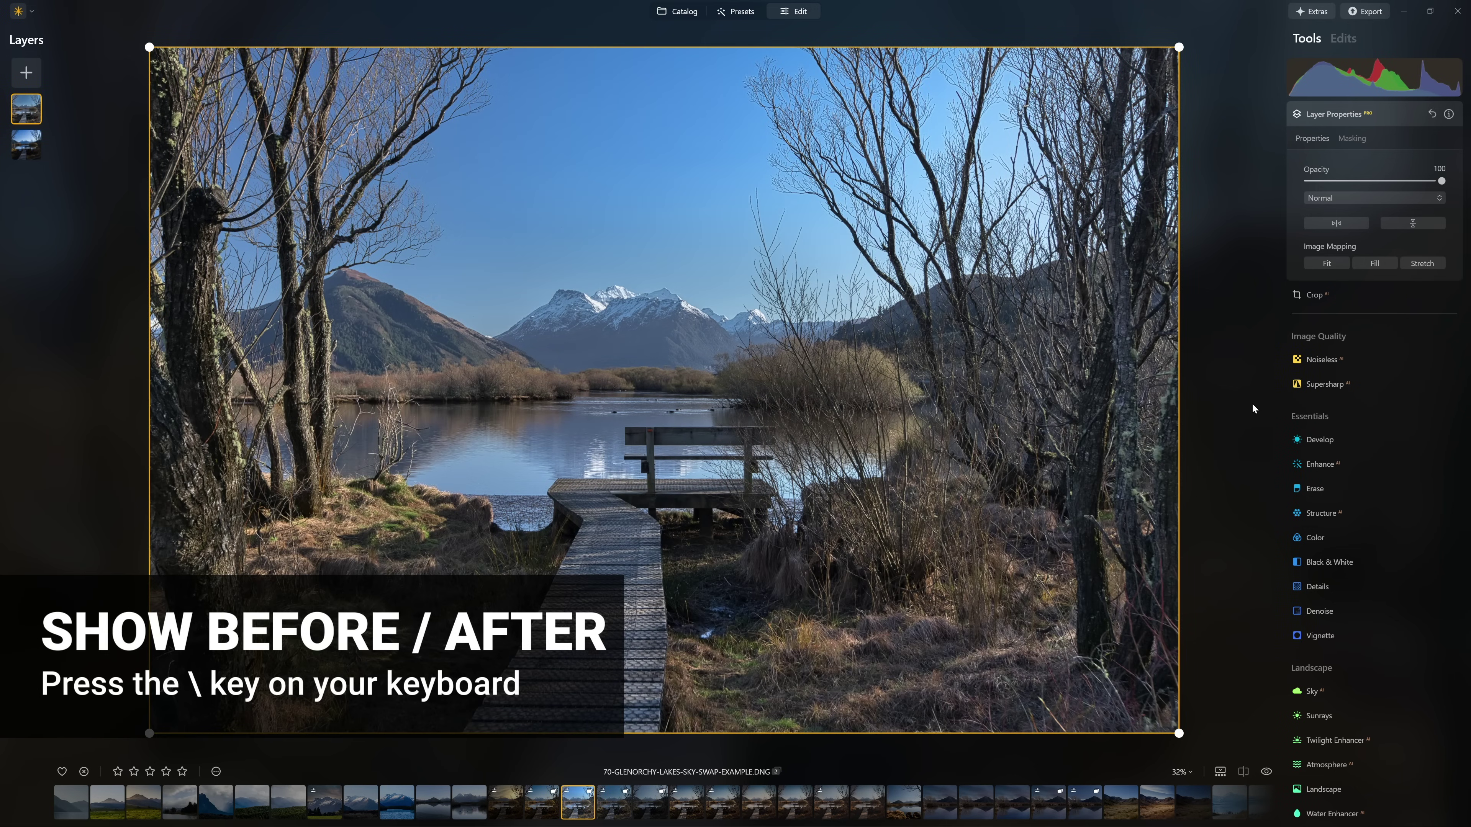